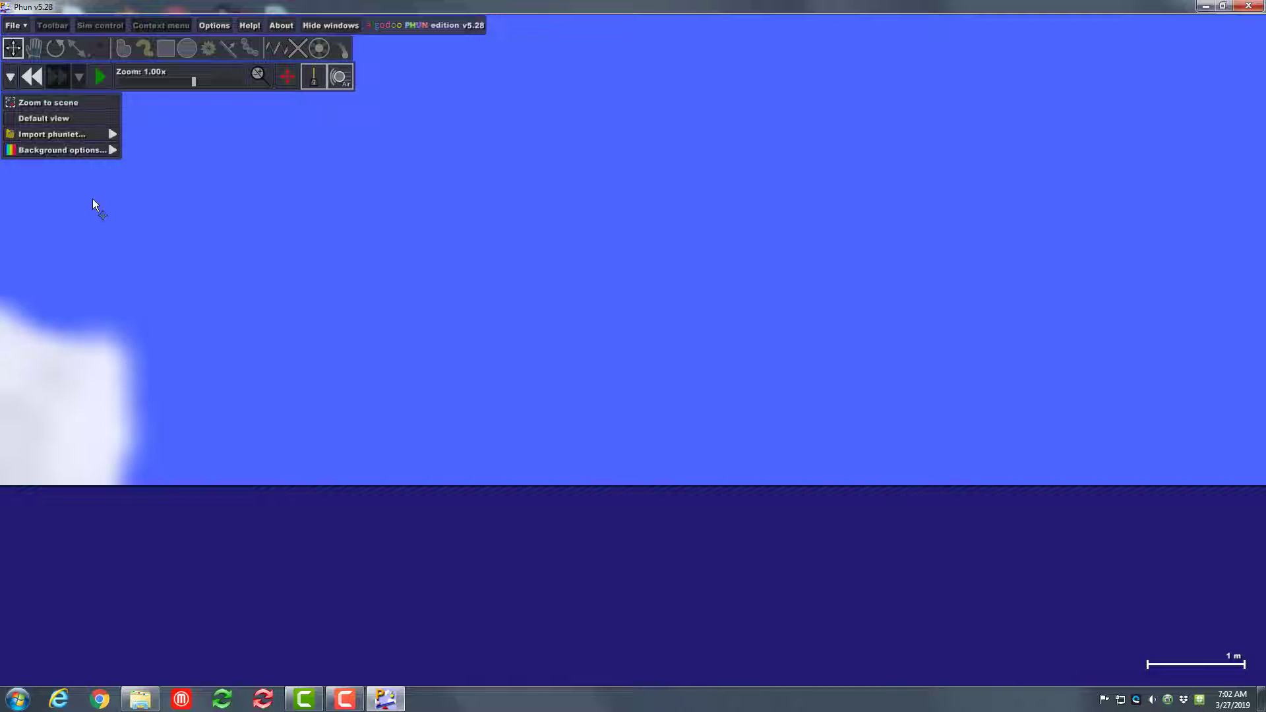
- Import the wall starter.phz phunlet, place the wall just above the ground and run the simulation to settle it
mouse_move(51, 134)
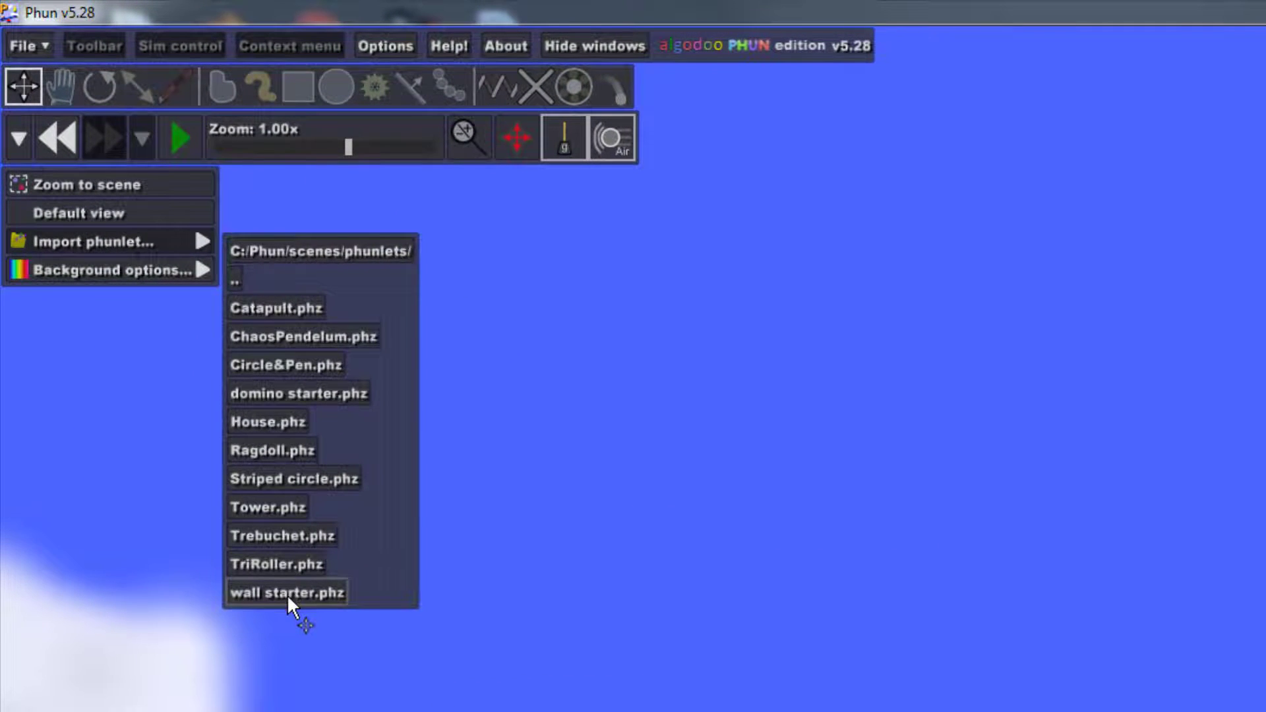
click(287, 594)
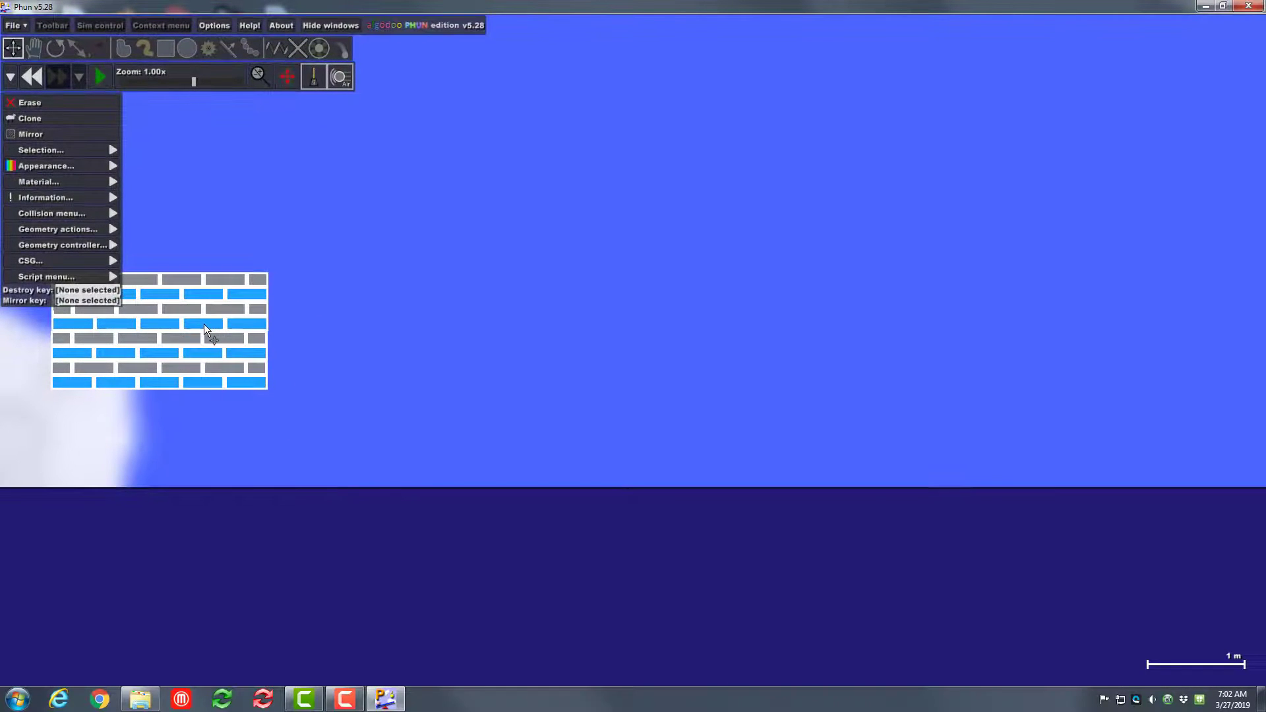
drag(204, 323, 441, 408)
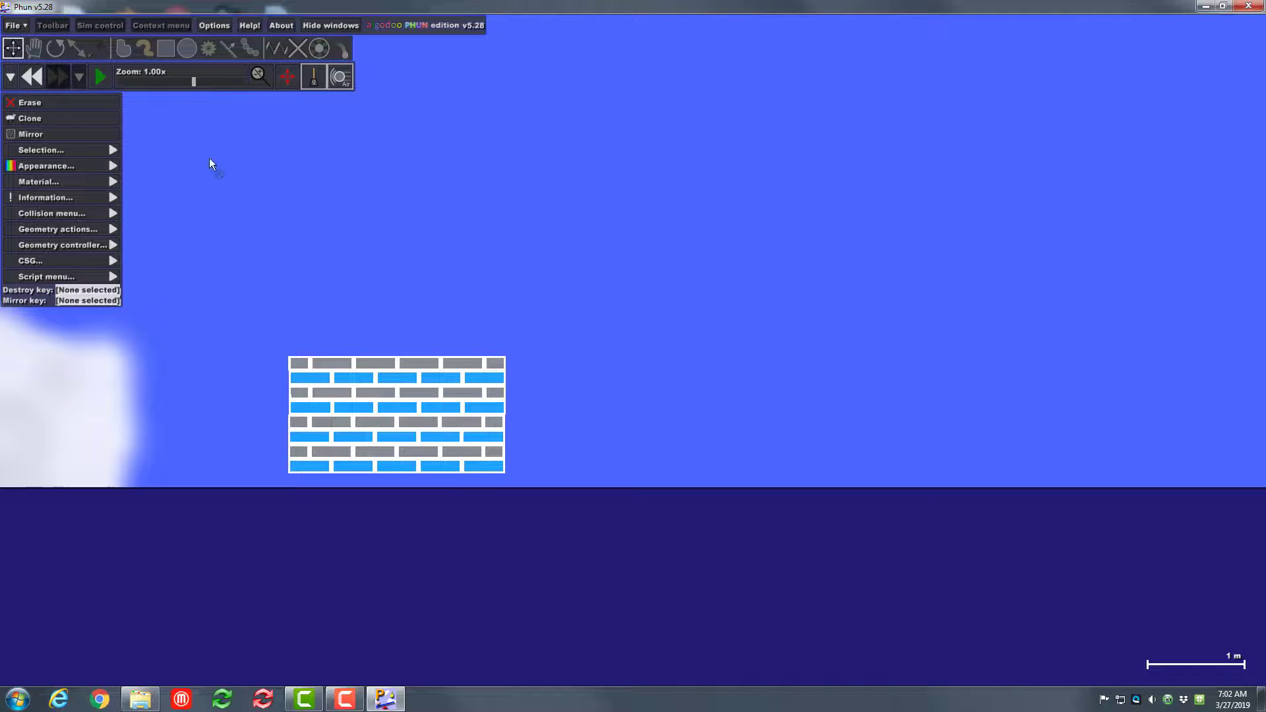
click(100, 77)
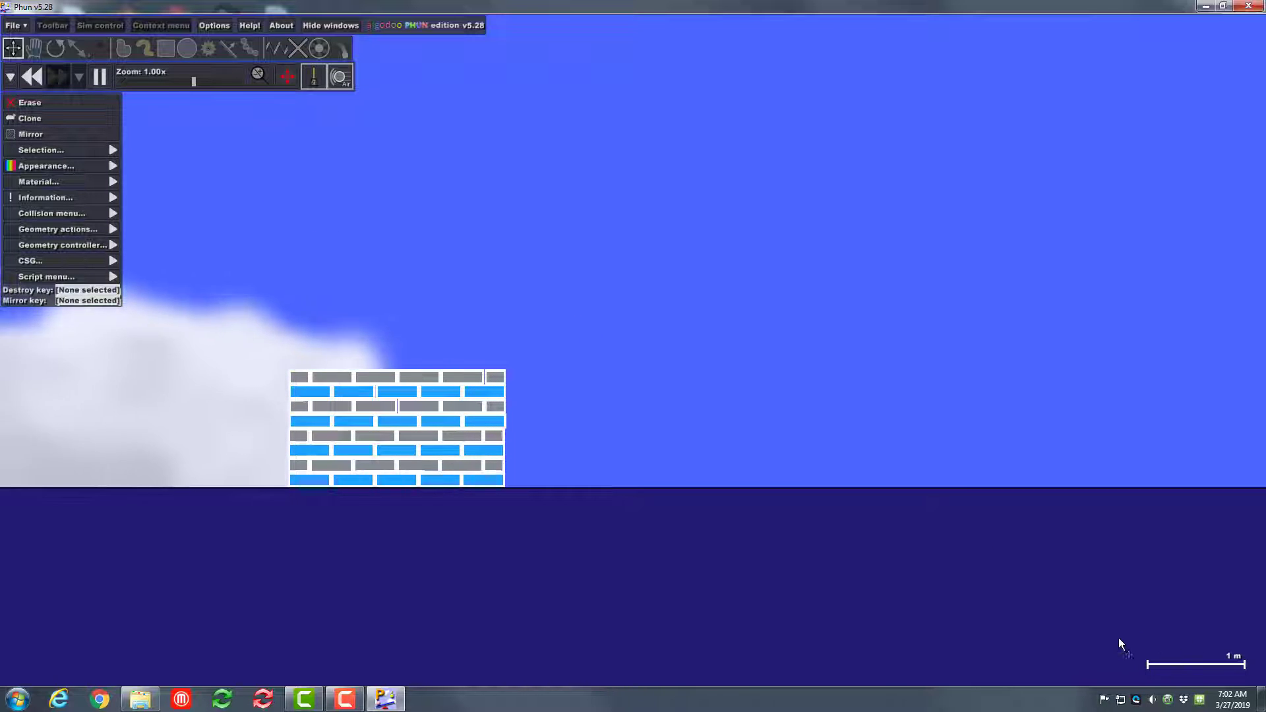
- Select all the bricks of the wall and scale them up proportionally to about 4 m wide
scroll(744, 315, down, 3)
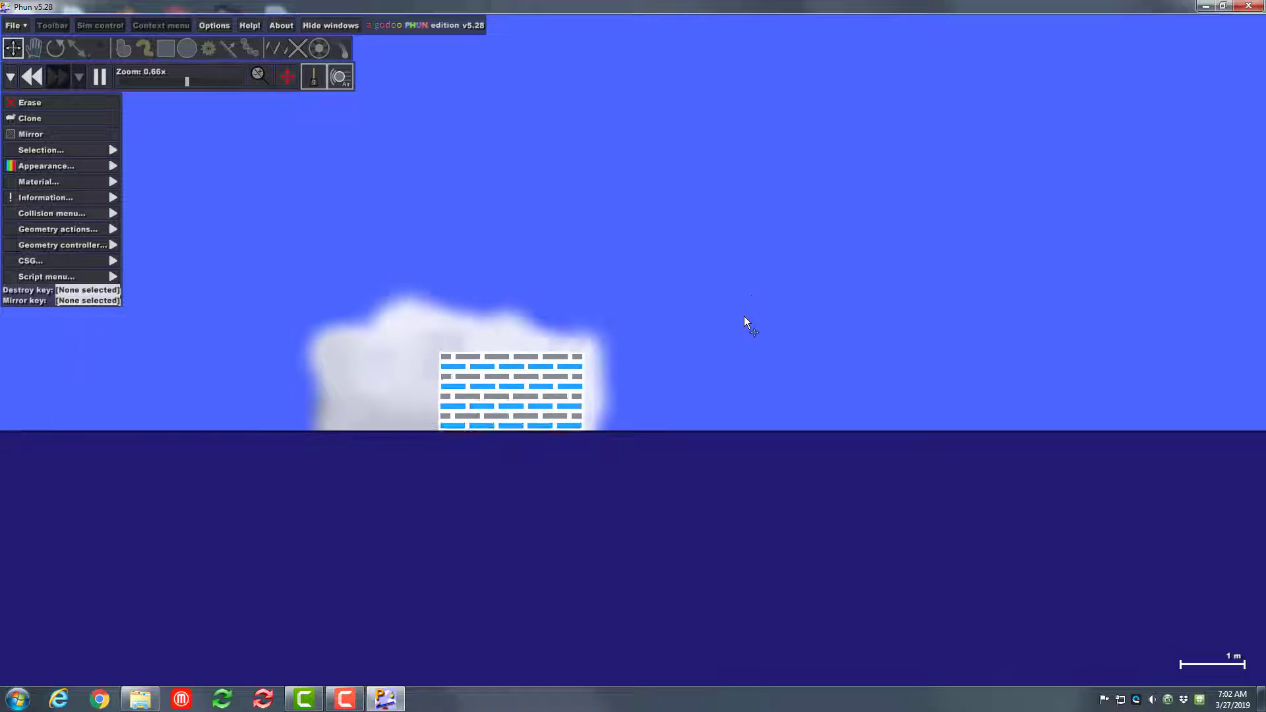
drag(697, 332, 640, 387)
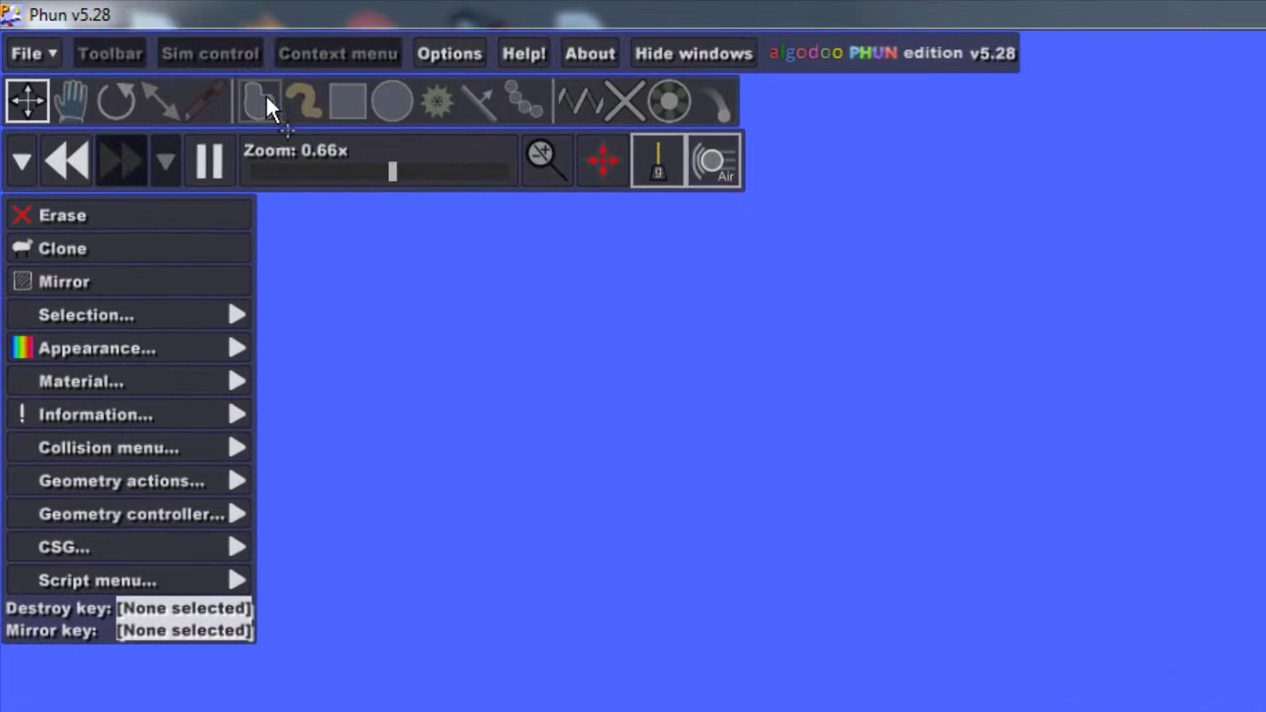
click(347, 101)
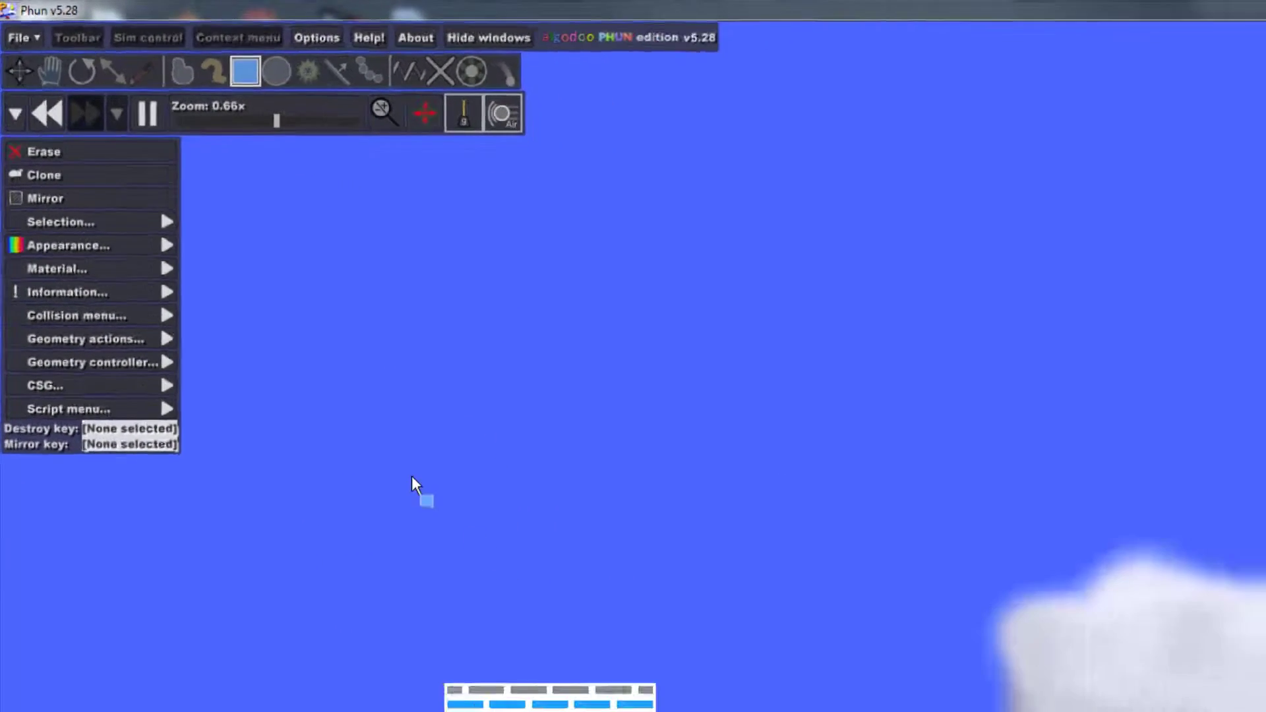
drag(214, 363, 498, 591)
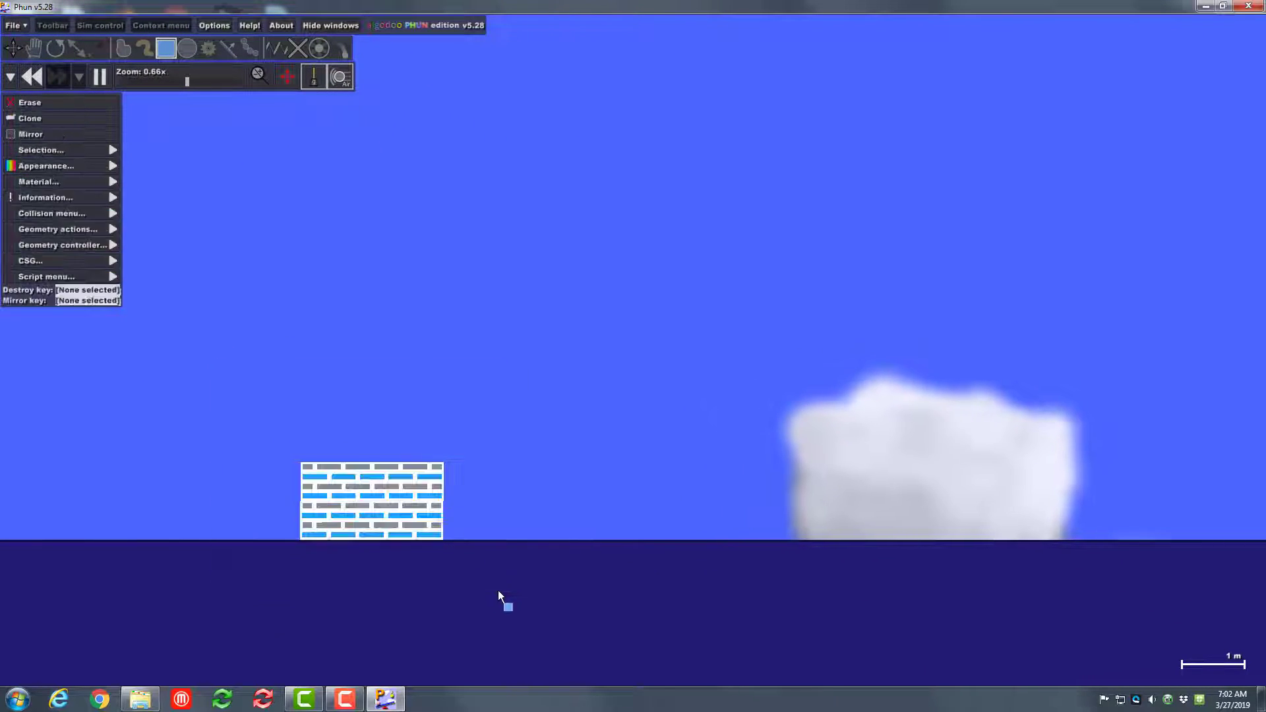
drag(207, 382, 510, 595)
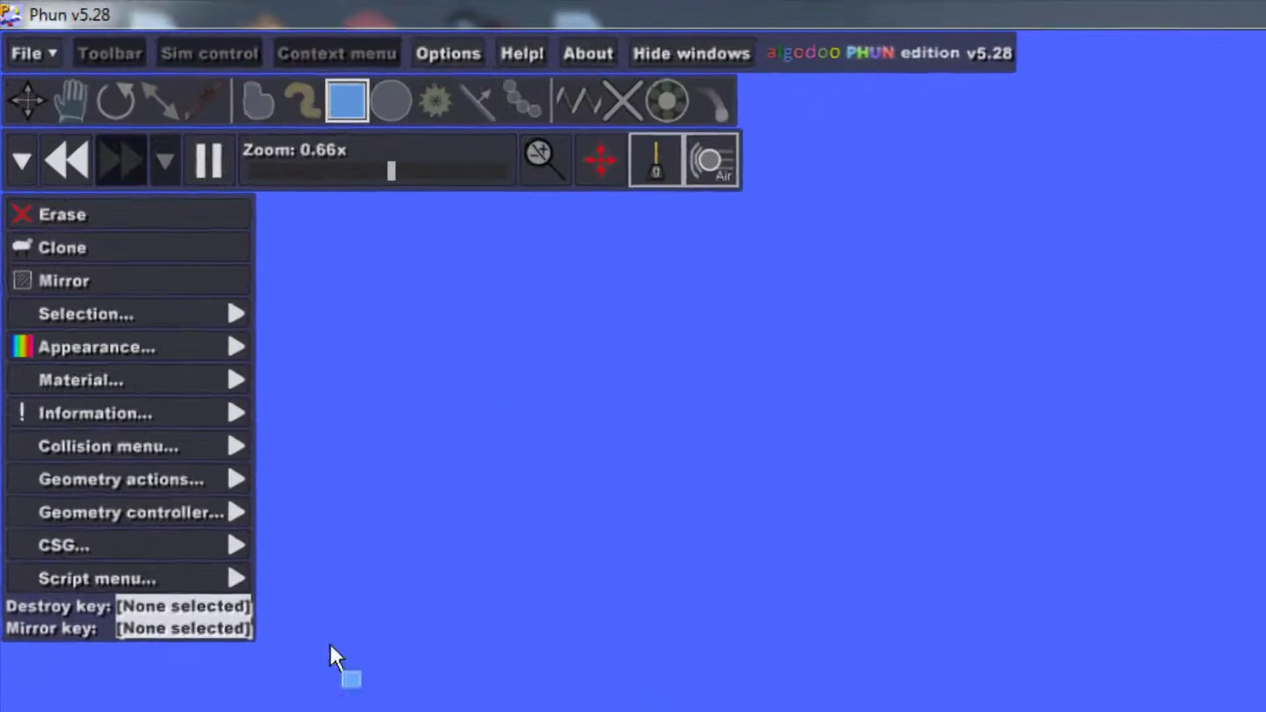
click(175, 116)
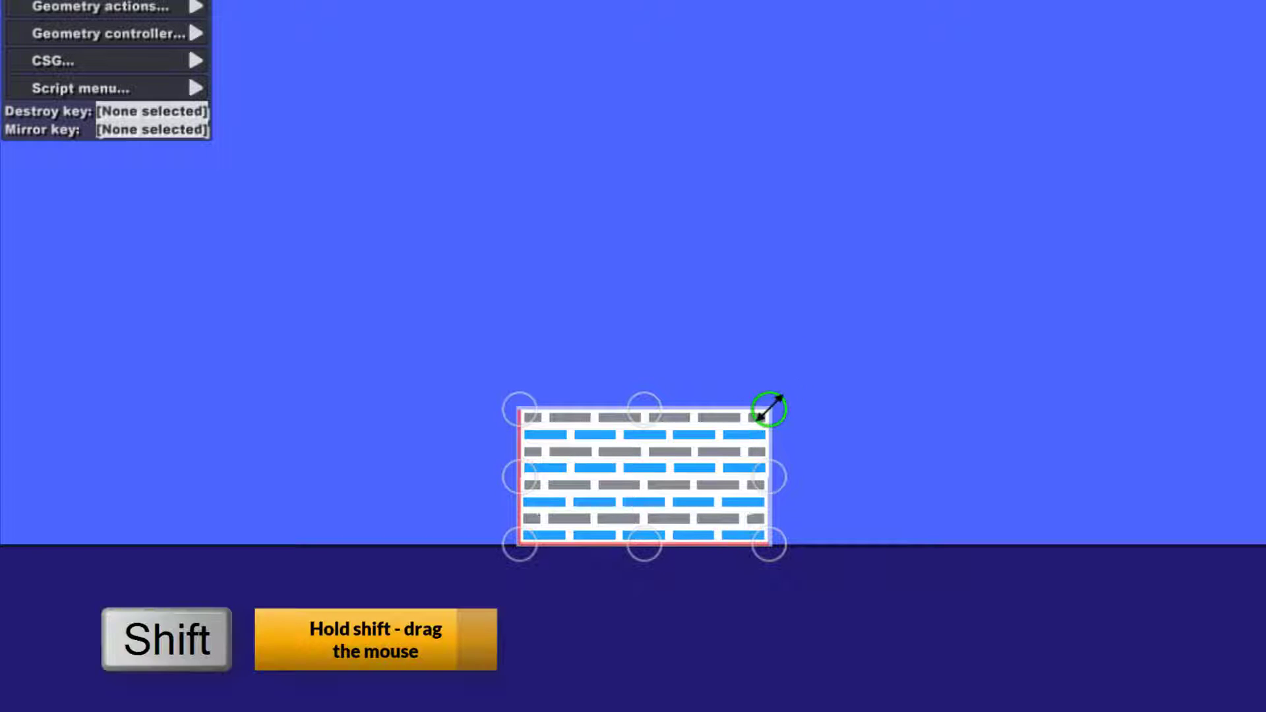
drag(769, 409, 963, 306)
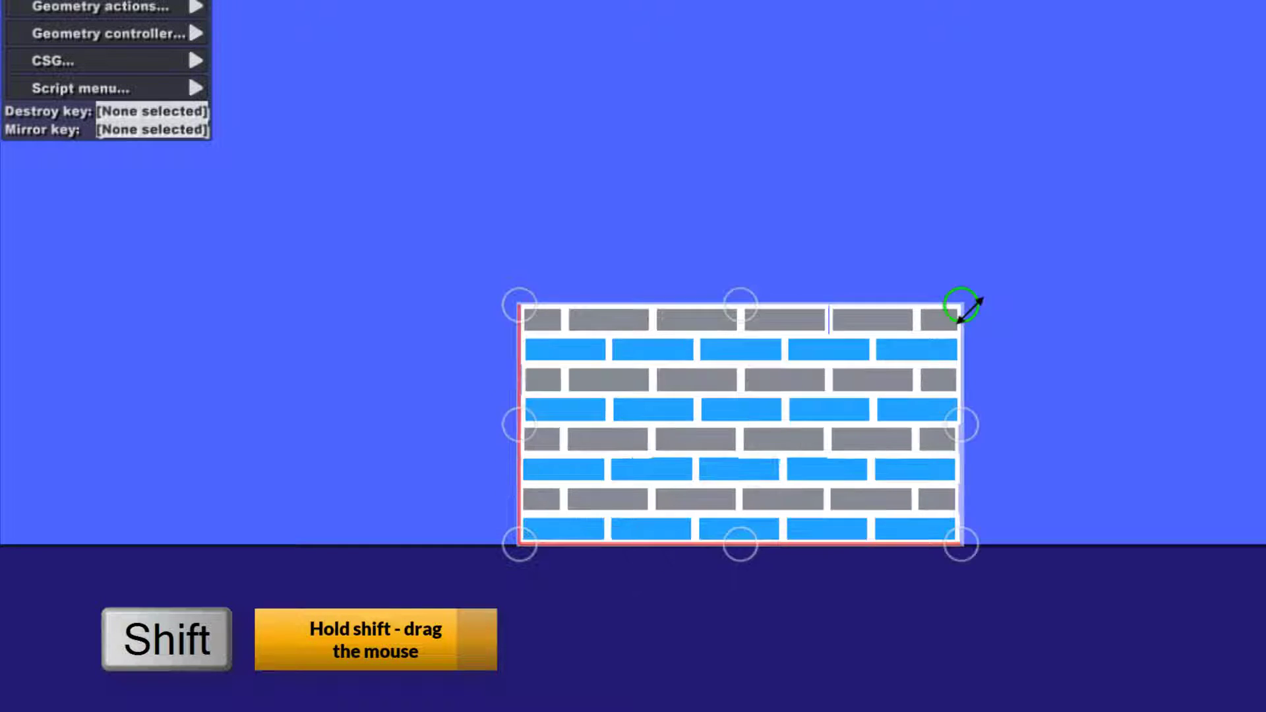
click(1097, 327)
drag(416, 244, 468, 304)
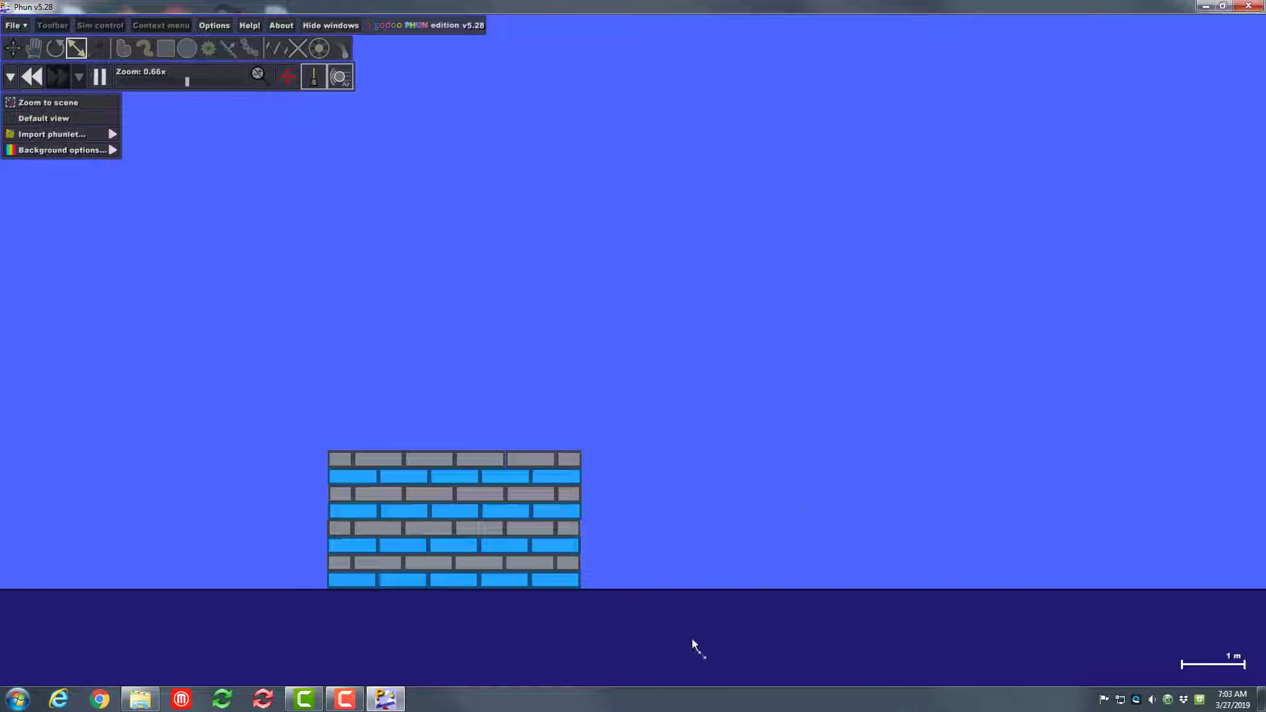
click(169, 54)
drag(268, 342, 661, 661)
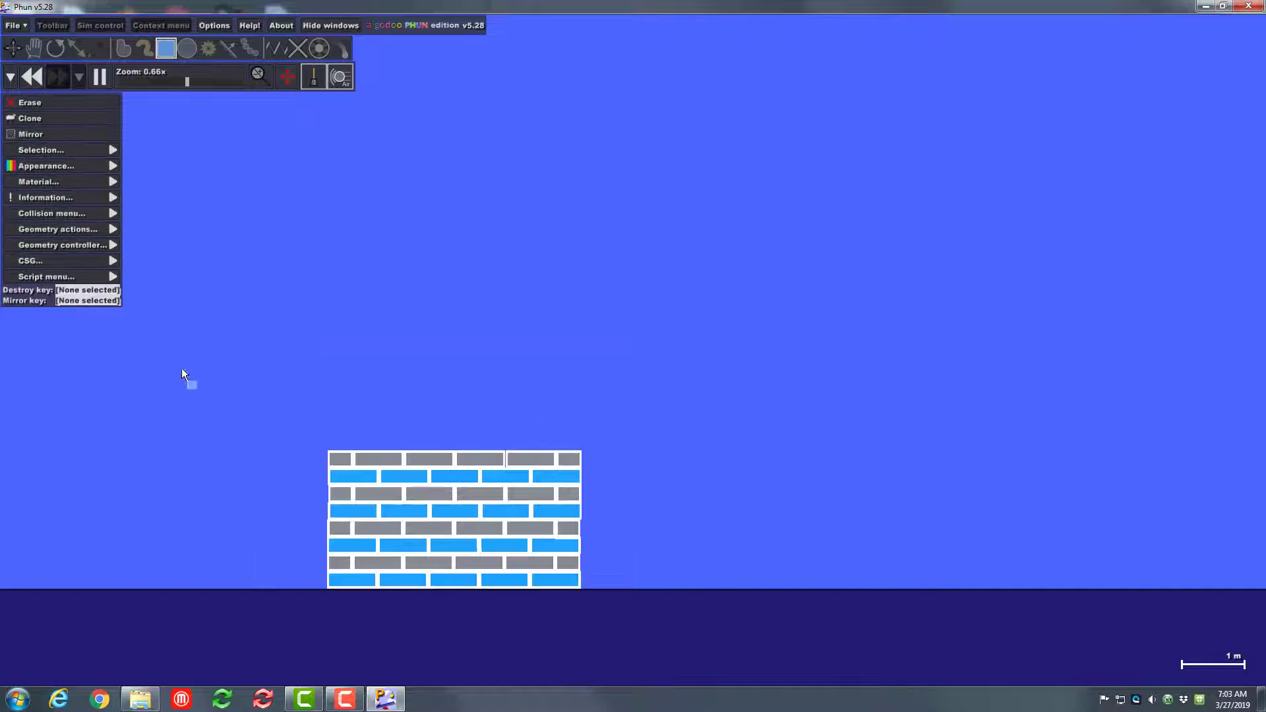
click(185, 342)
drag(428, 456, 623, 462)
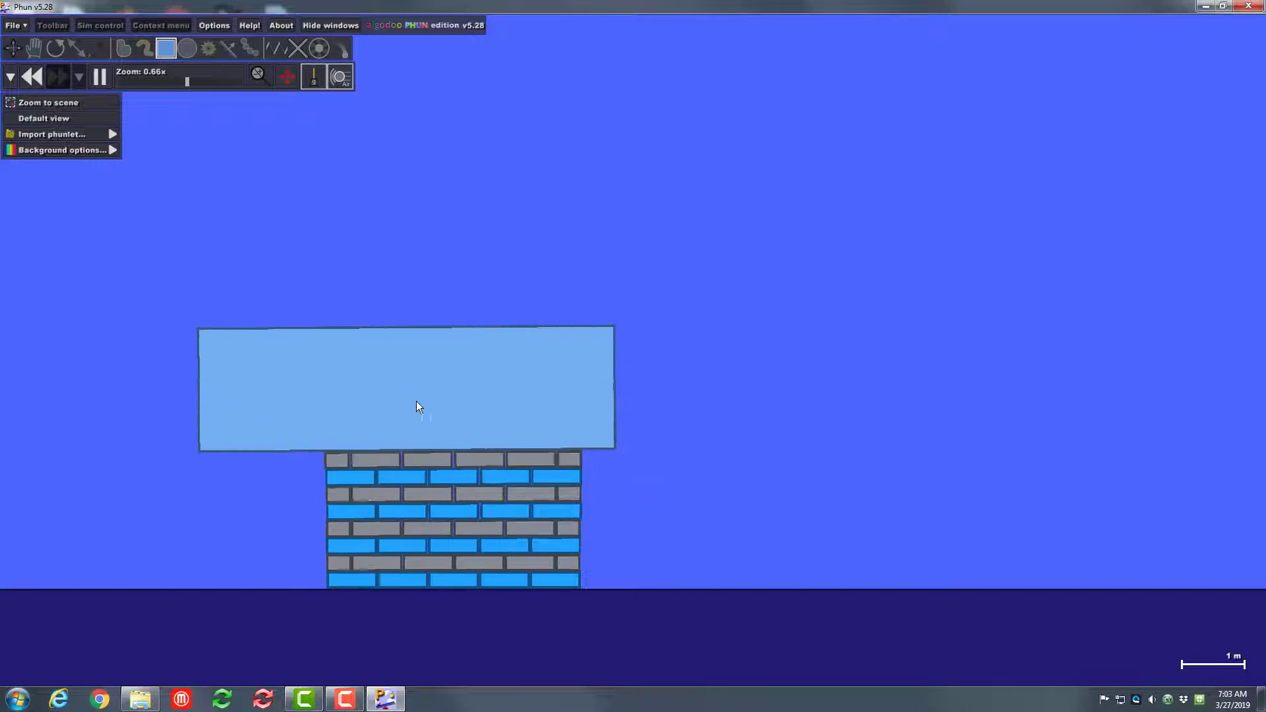
click(40, 76)
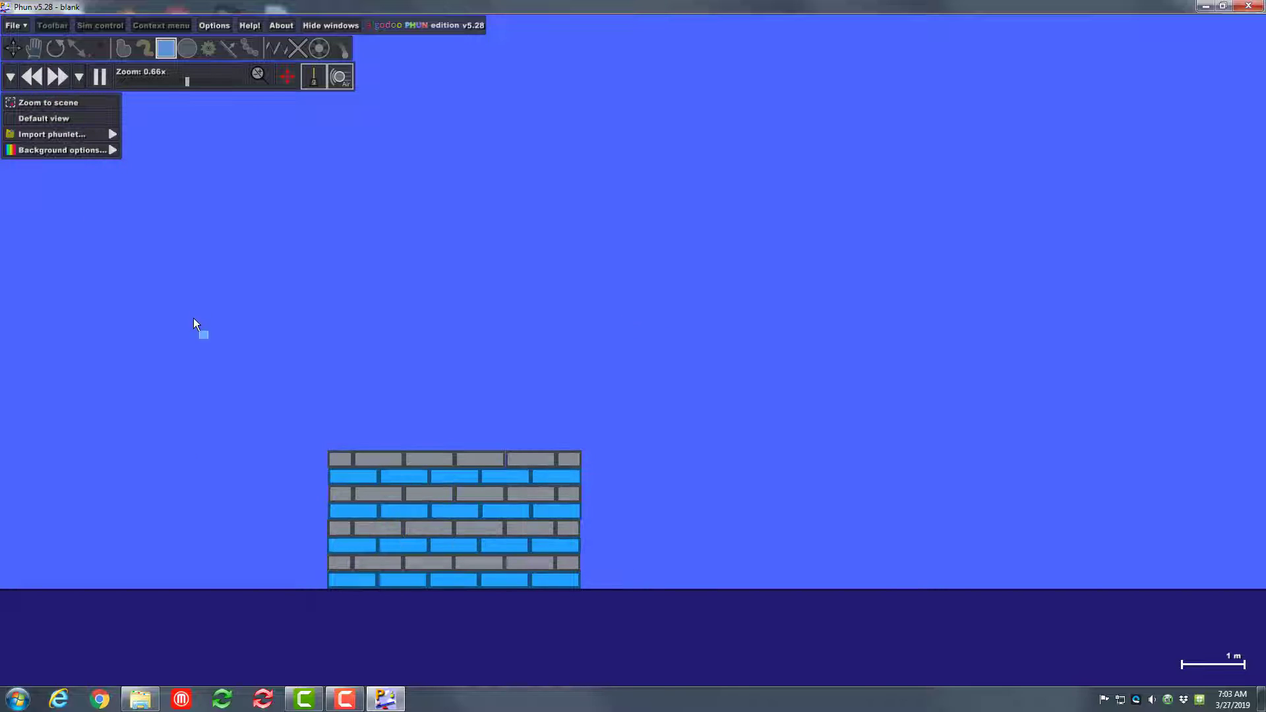
- Clone the whole wall, stack the copy directly on top of the original and run the simulation to settle it
mouse_move(310, 457)
mouse_down()
mouse_move(517, 617)
mouse_move(654, 637)
mouse_move(671, 658)
mouse_up()
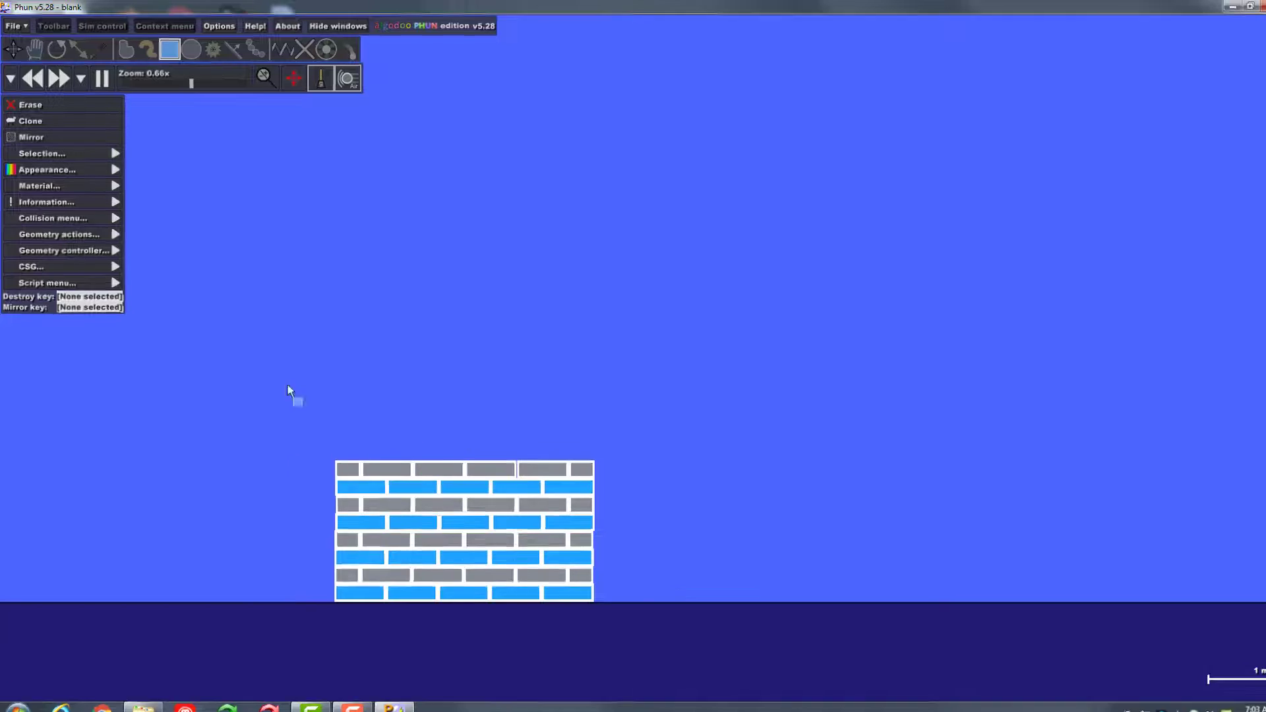
click(115, 208)
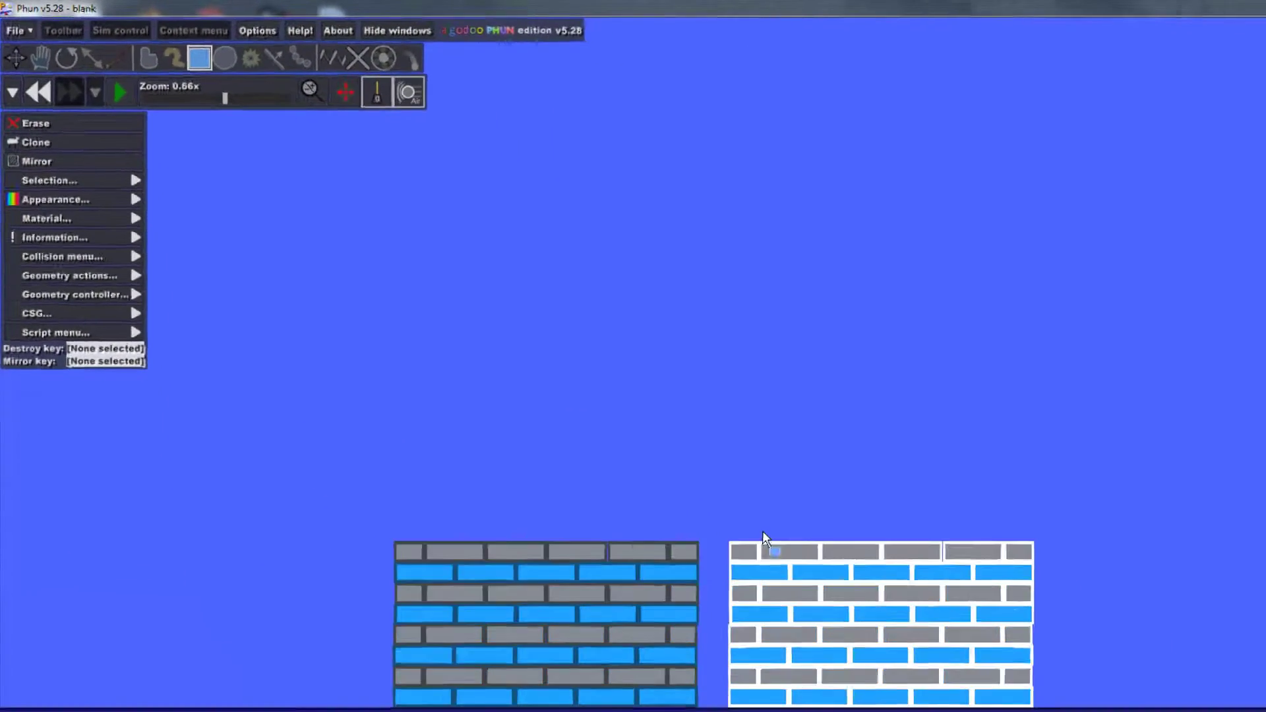
key(m)
mouse_move(828, 594)
mouse_down()
mouse_move(659, 419)
mouse_move(418, 326)
mouse_move(413, 352)
mouse_up()
key(b)
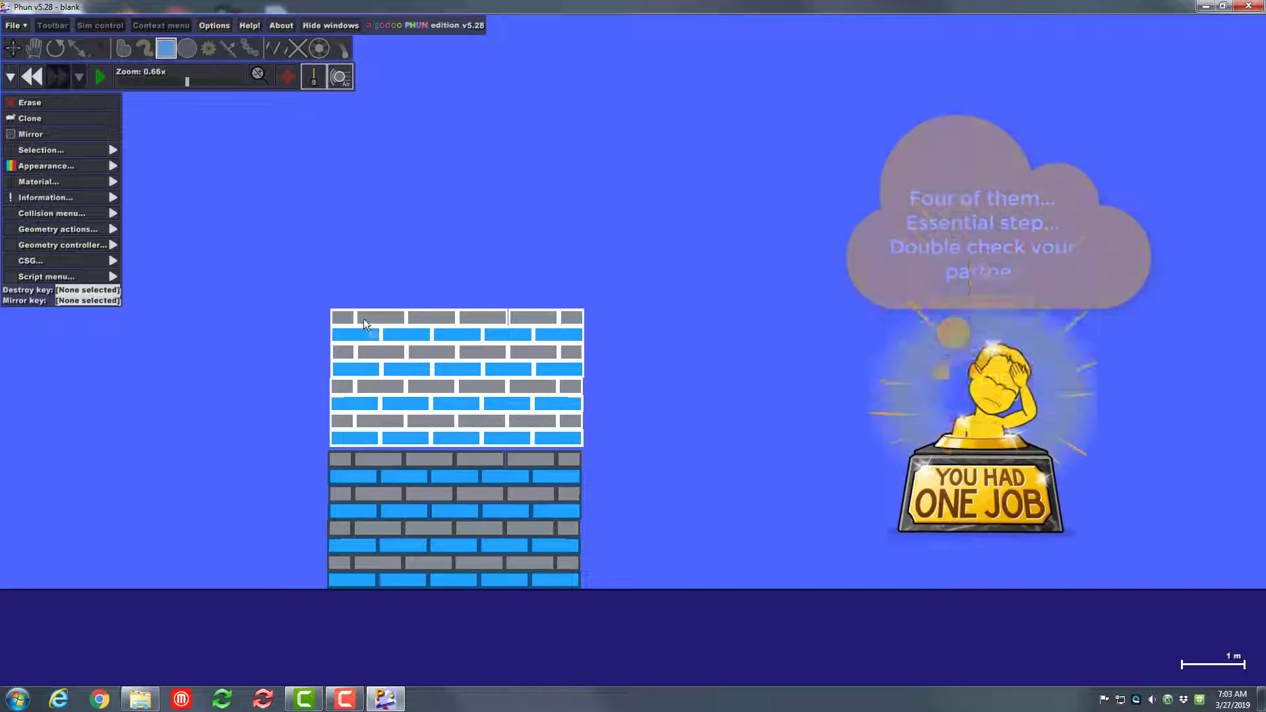
click(102, 78)
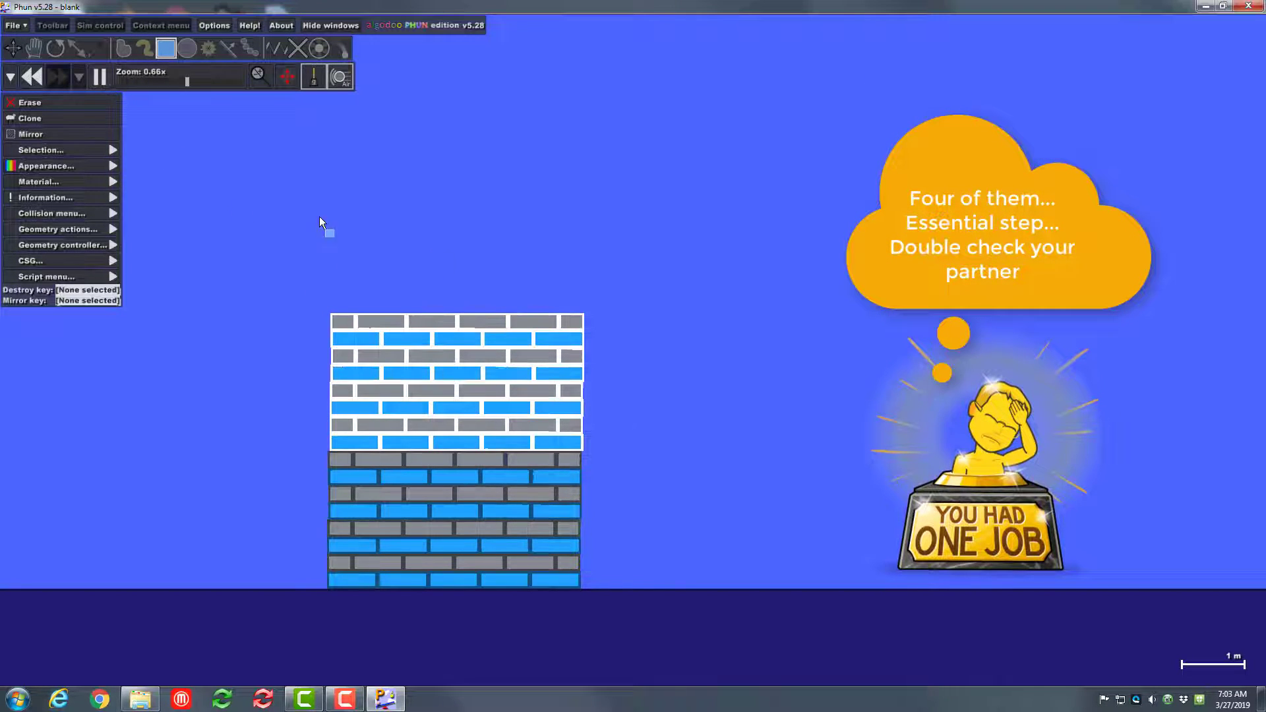
- Clone both stacked walls together, place the copy on top of the tower and resume the simulation
mouse_move(269, 228)
mouse_down()
mouse_move(437, 528)
mouse_move(653, 663)
mouse_up()
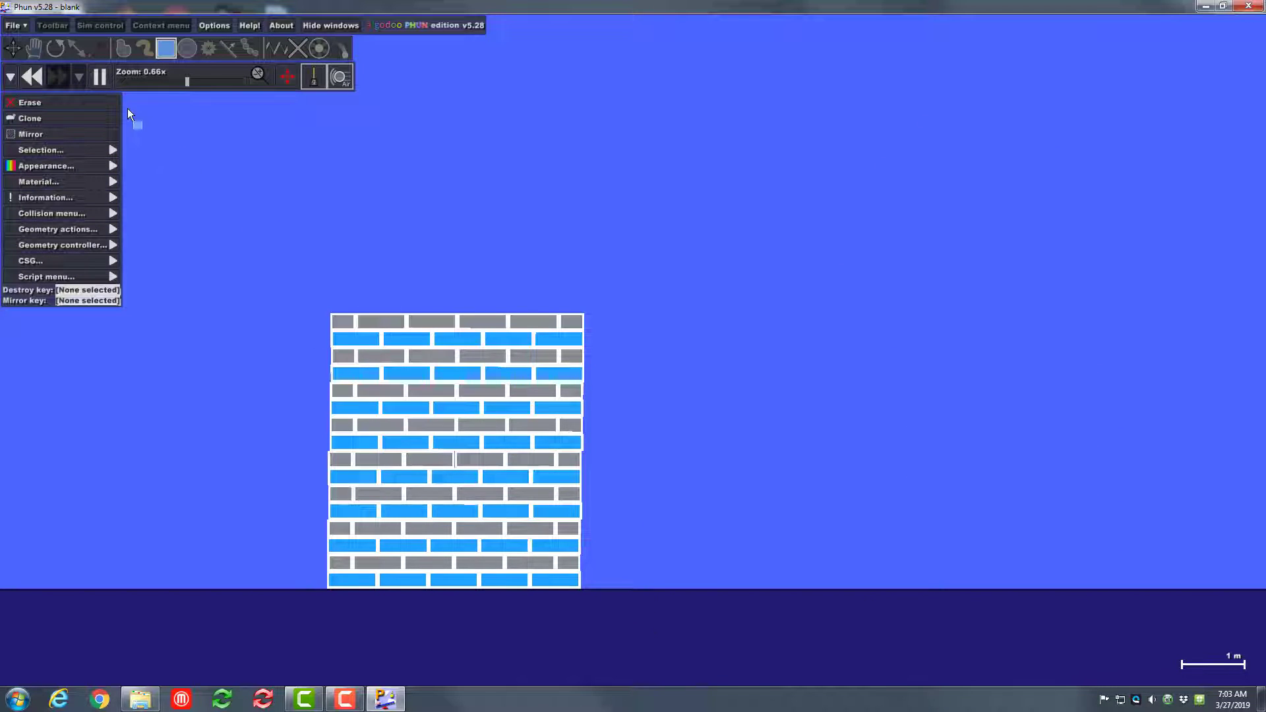
click(47, 119)
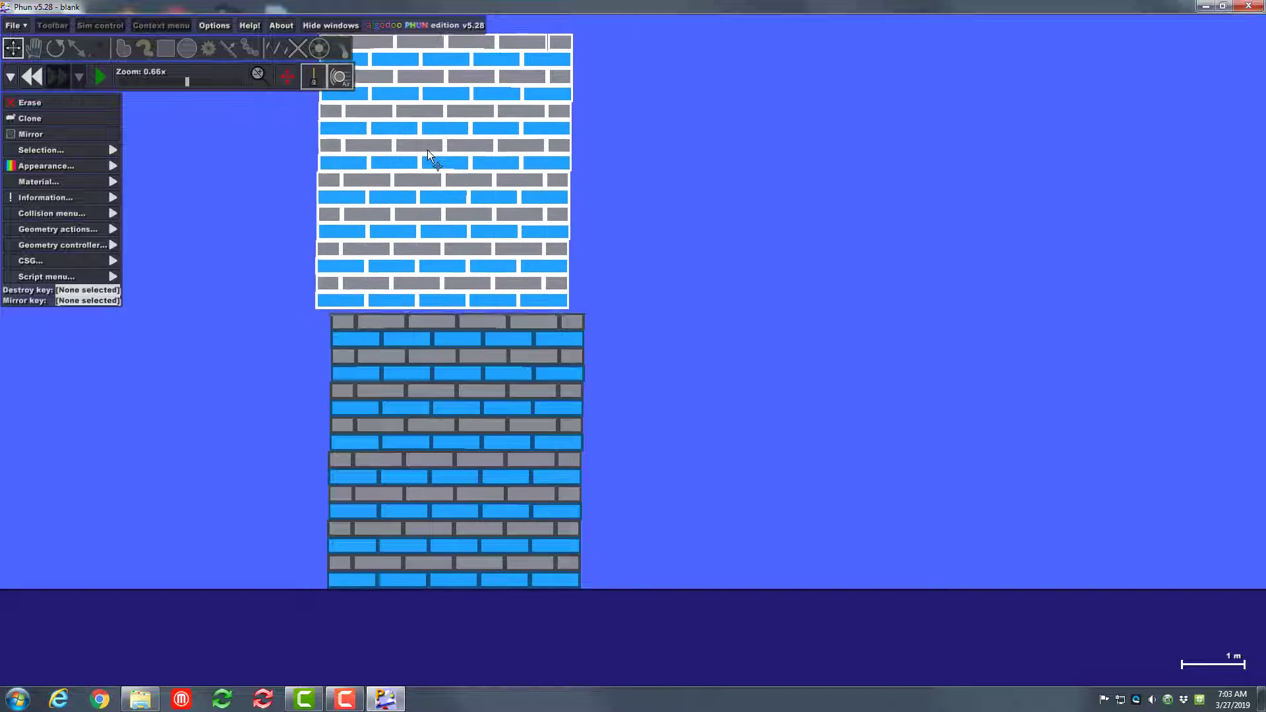
click(441, 152)
key(b)
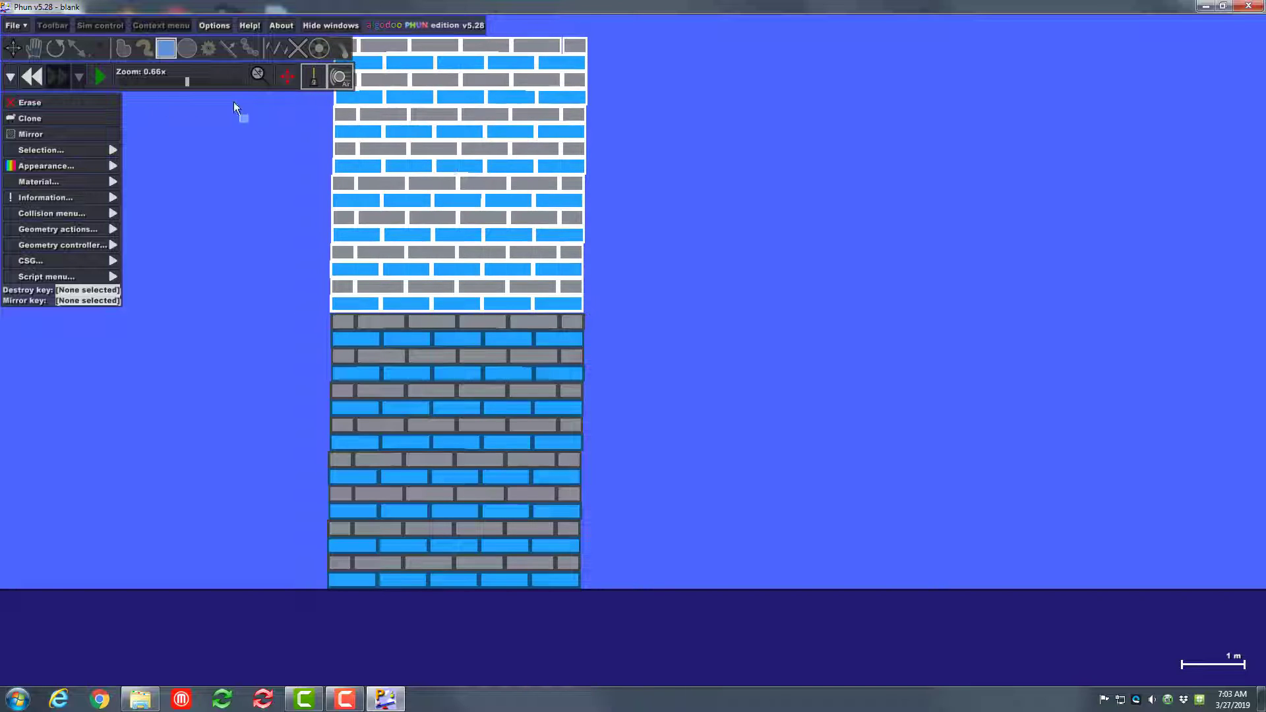
click(105, 77)
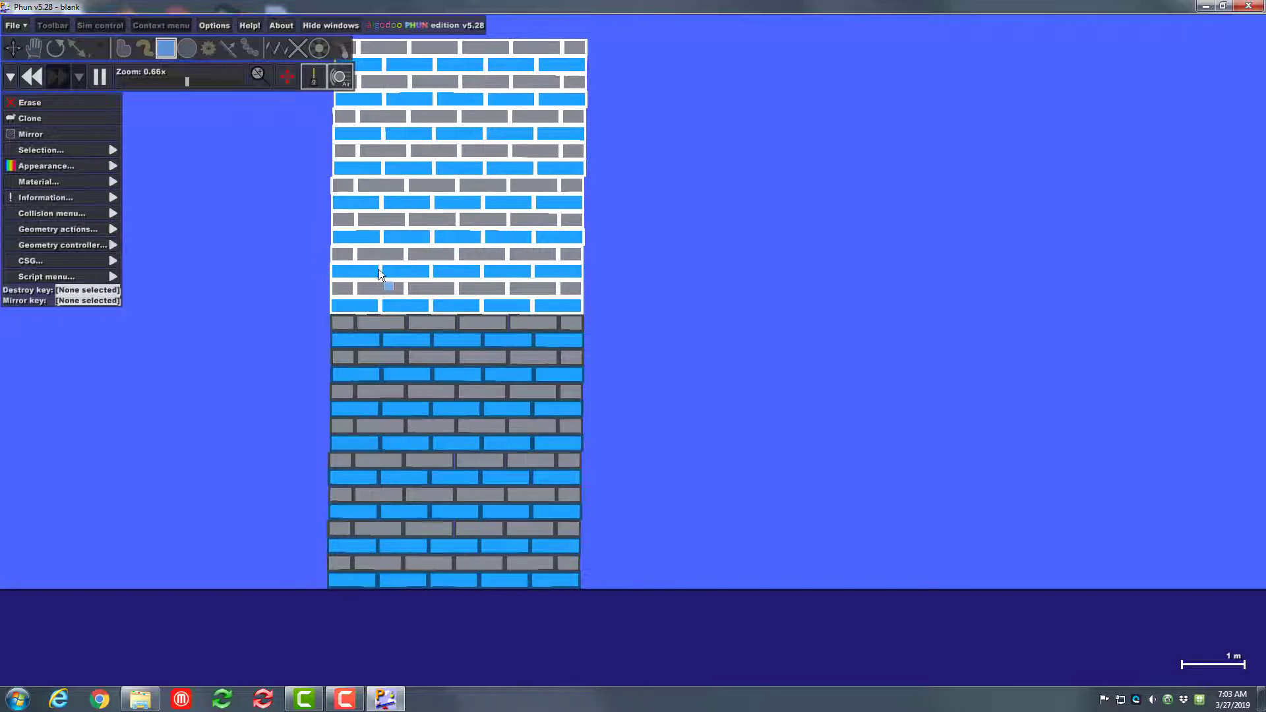
- With the simulation paused, draw a thin plank about 5 m long right of the tower and tilt its right end slightly upward
scroll(379, 267, down, 1)
scroll(375, 260, down, 1)
drag(678, 207, 517, 256)
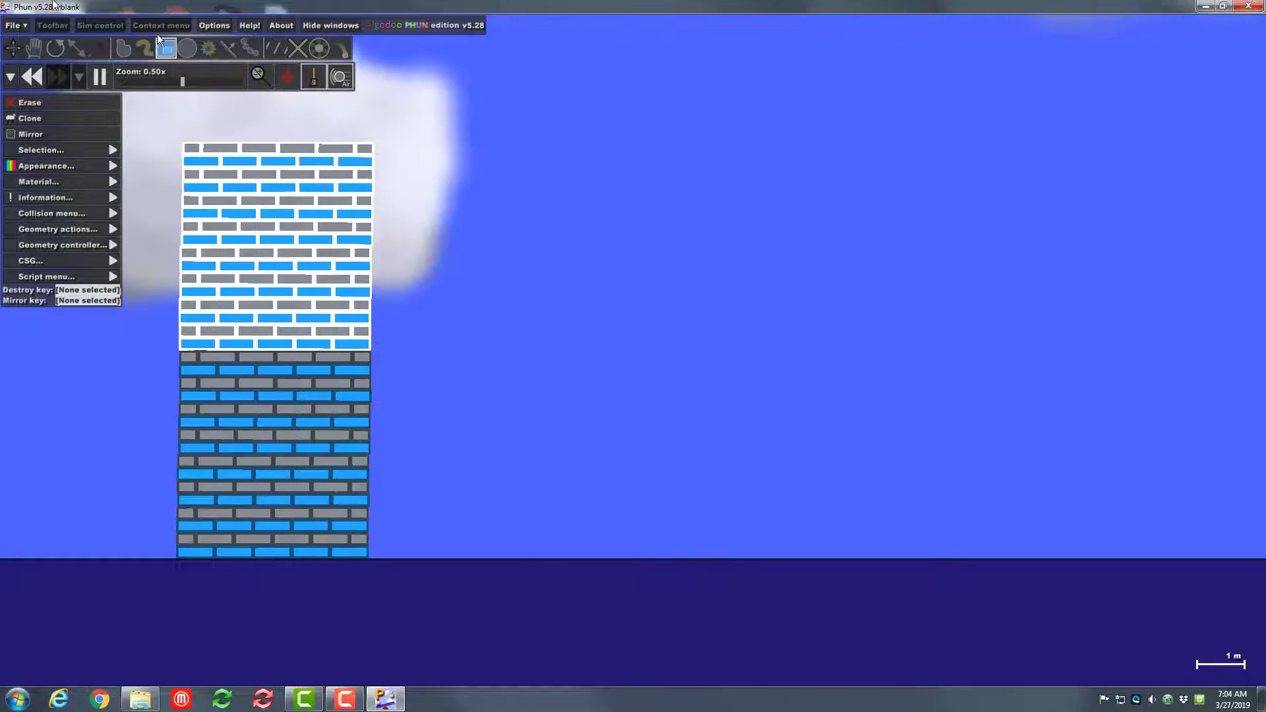
click(100, 77)
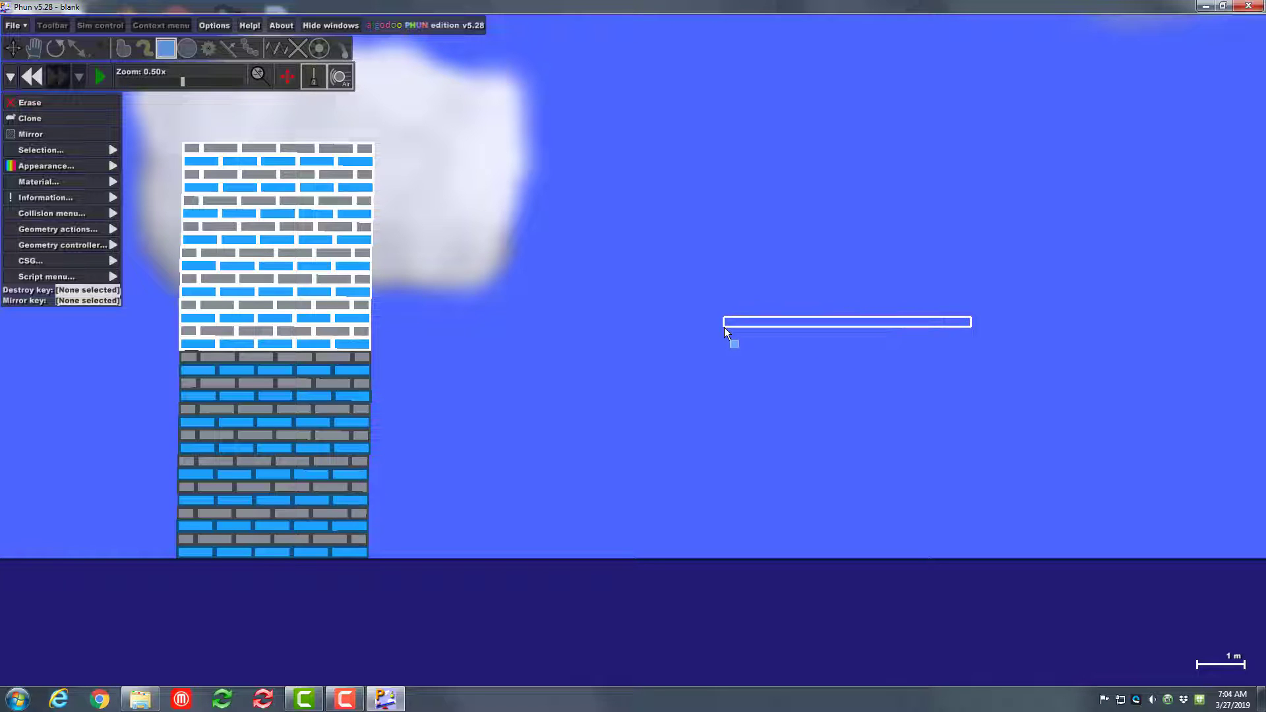
drag(730, 326, 729, 326)
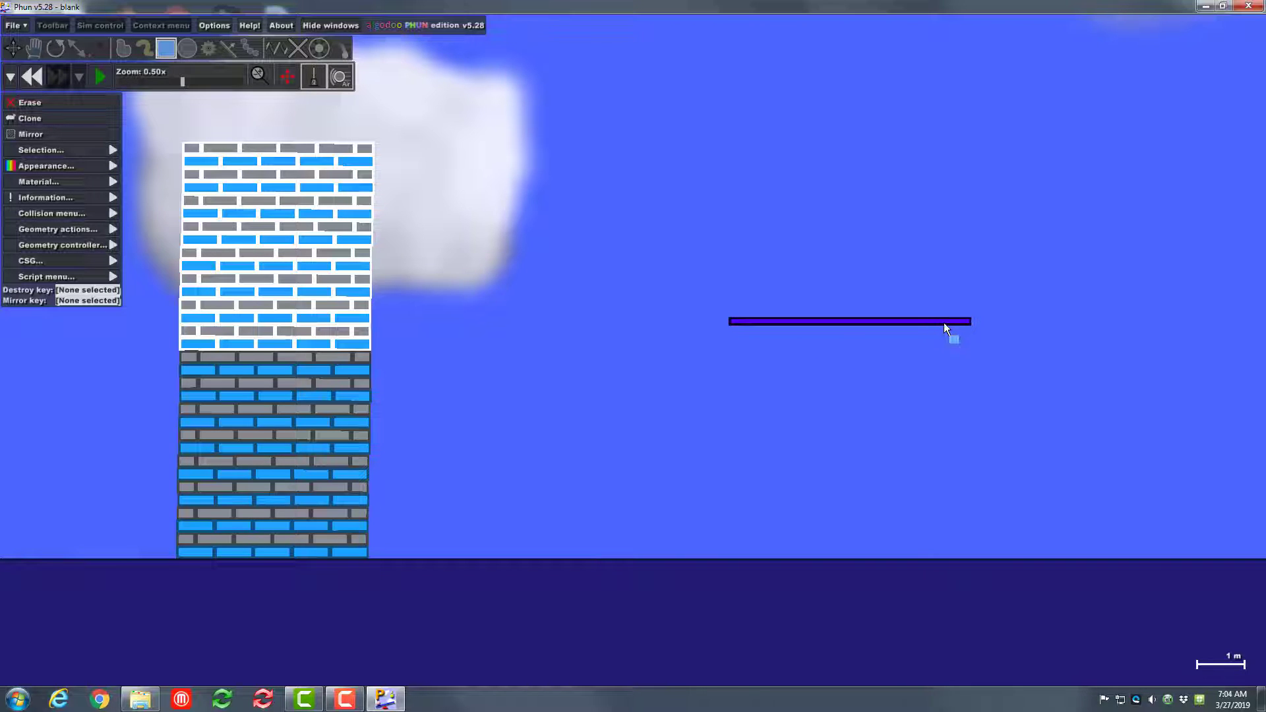
drag(944, 323, 1052, 289)
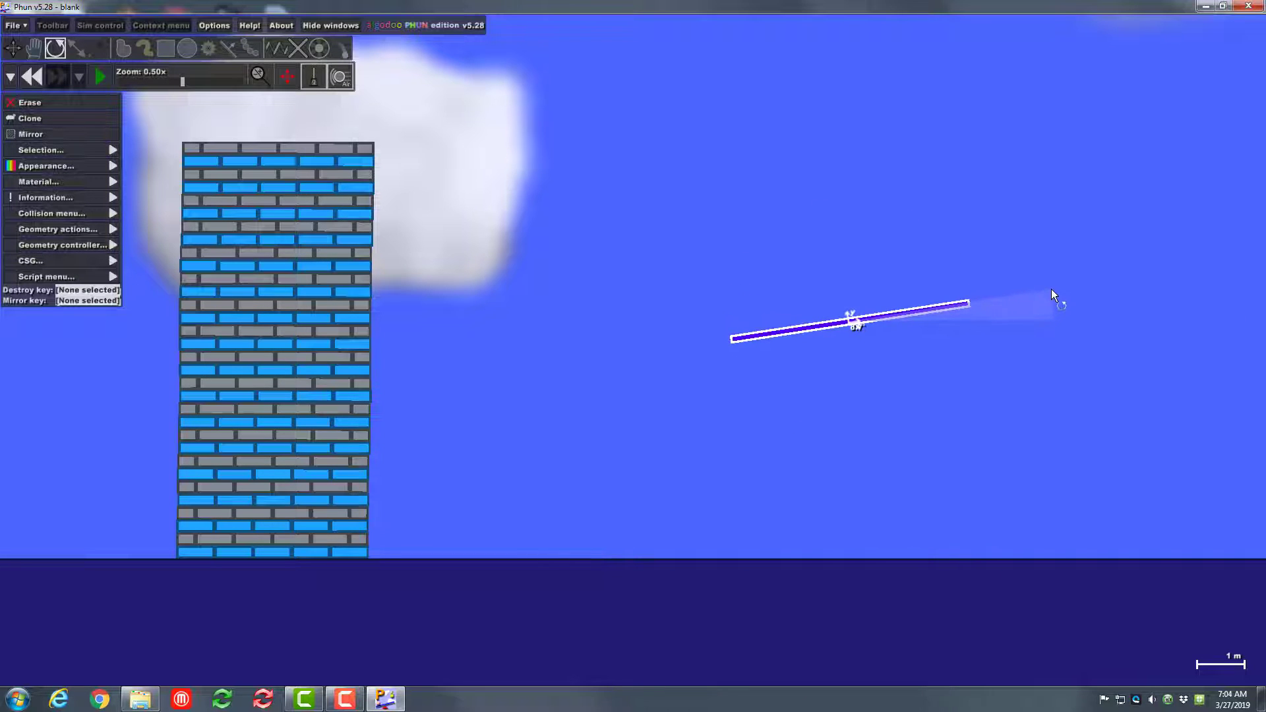
- Draw a thin horizontal bar about 1.5 m long overlapping the lower left end of the tilted plank
key(b)
scroll(811, 333, up, 3)
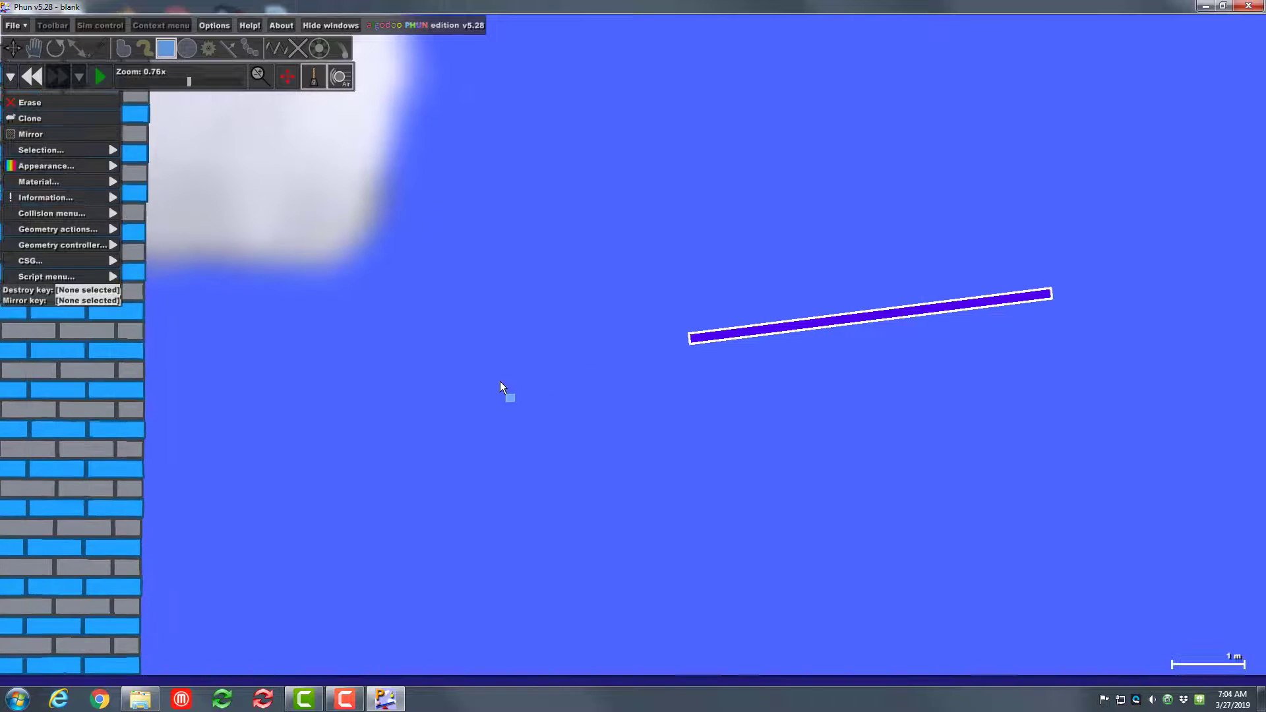
drag(588, 336, 699, 343)
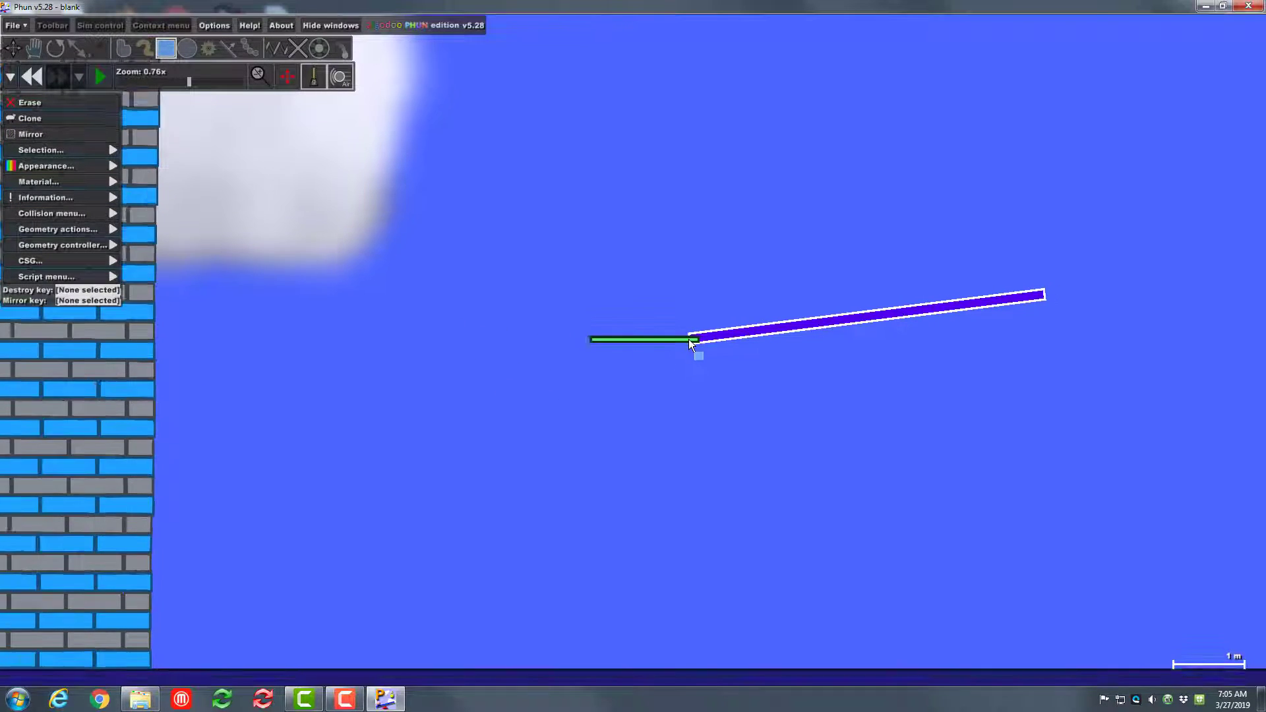
- Add two fixates to the short horizontal bar and two to the tilted plank, with one of each near their overlap
scroll(688, 339, up, 3)
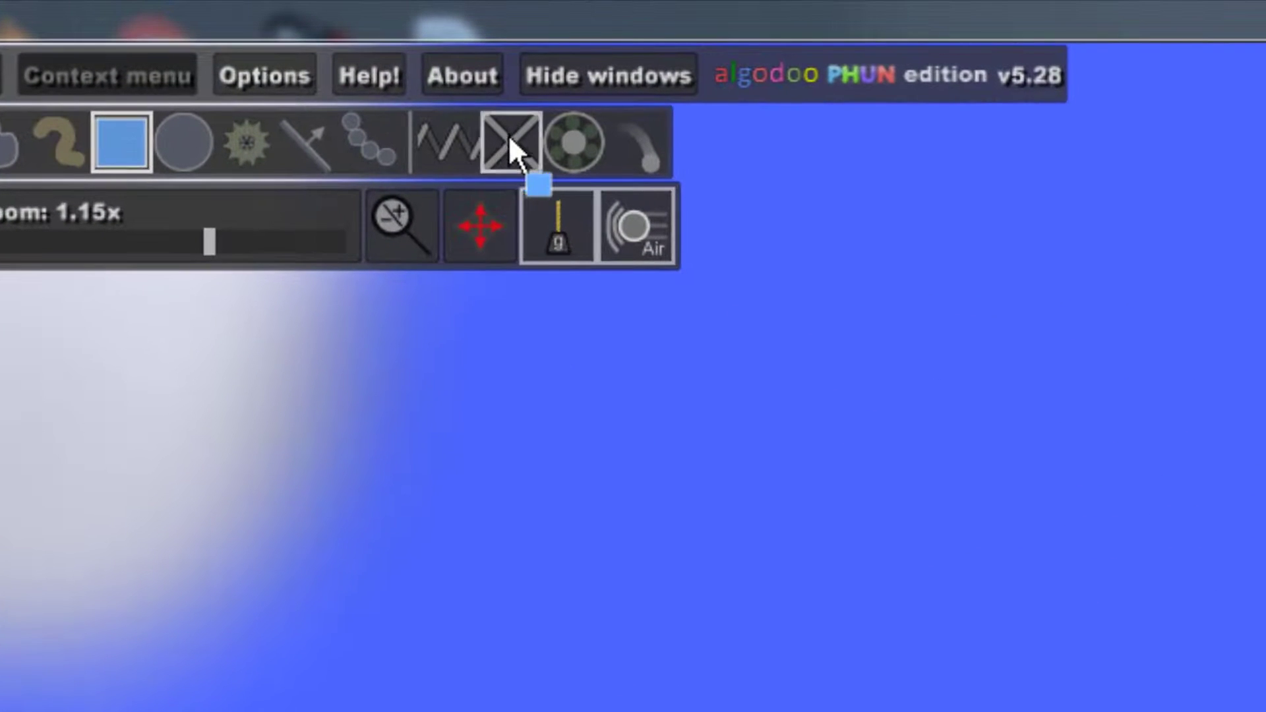
click(509, 136)
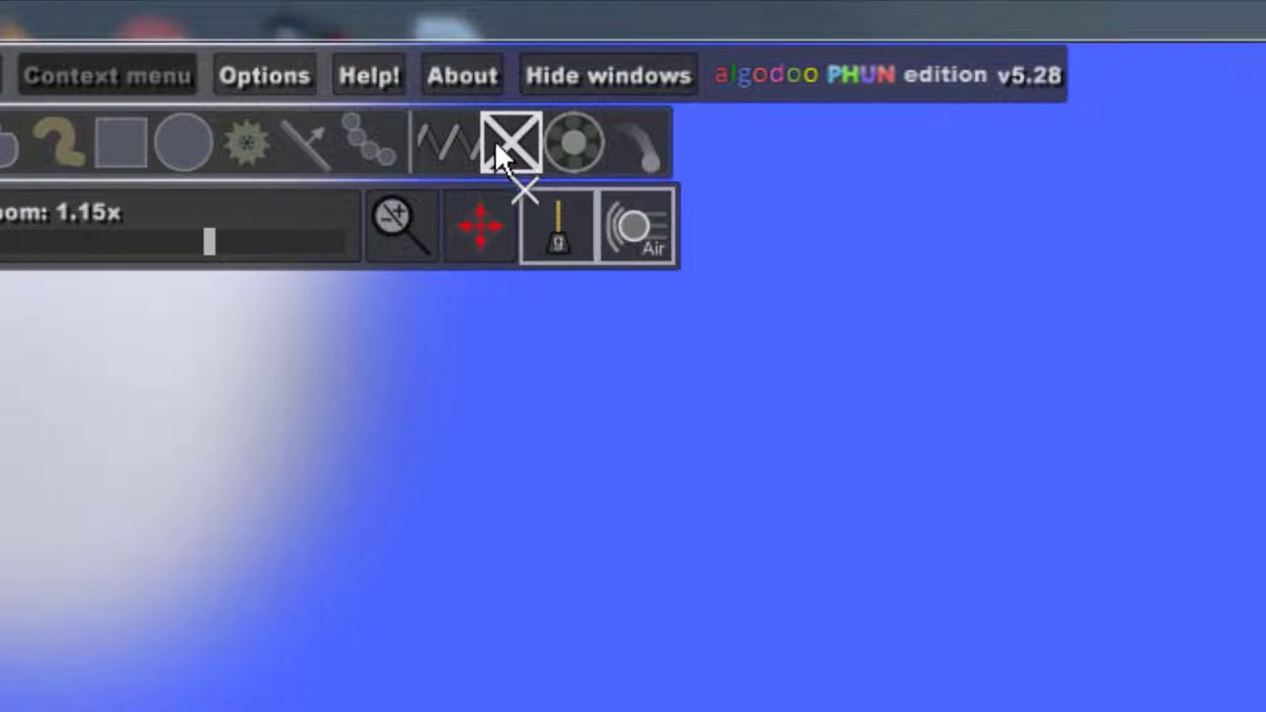
scroll(769, 484, up, 3)
scroll(761, 481, down, 1)
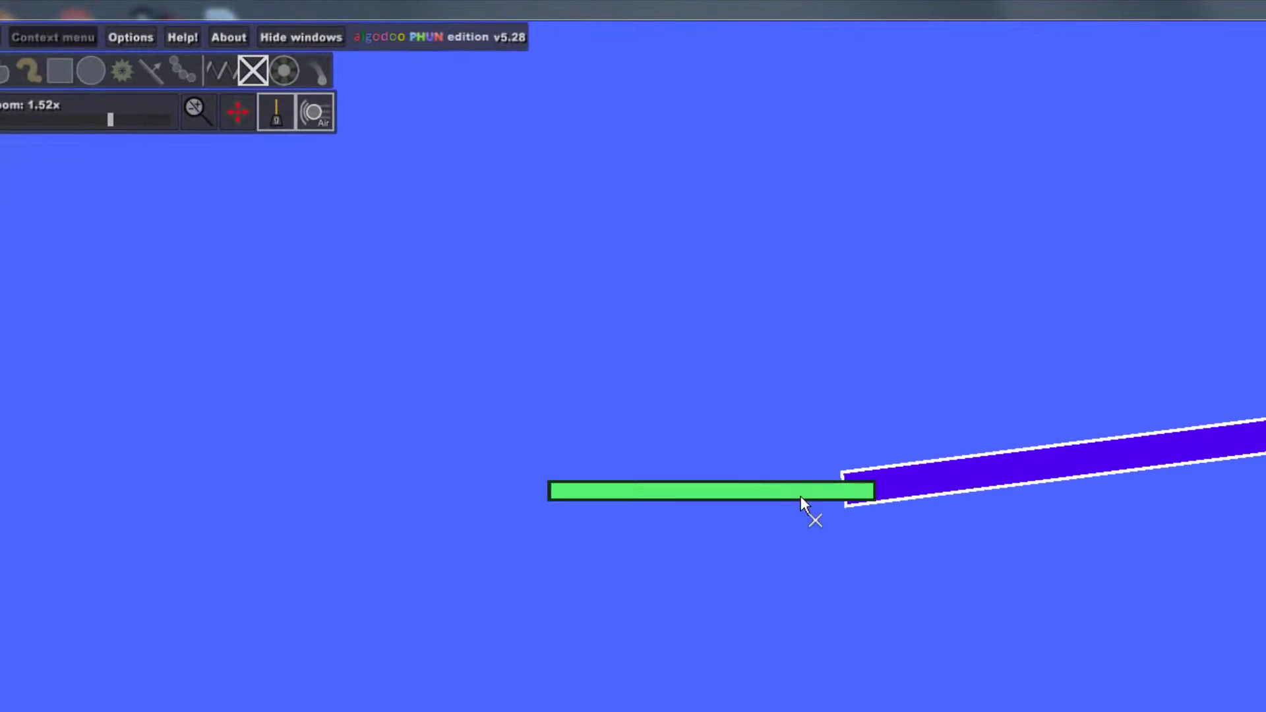
click(824, 489)
click(906, 485)
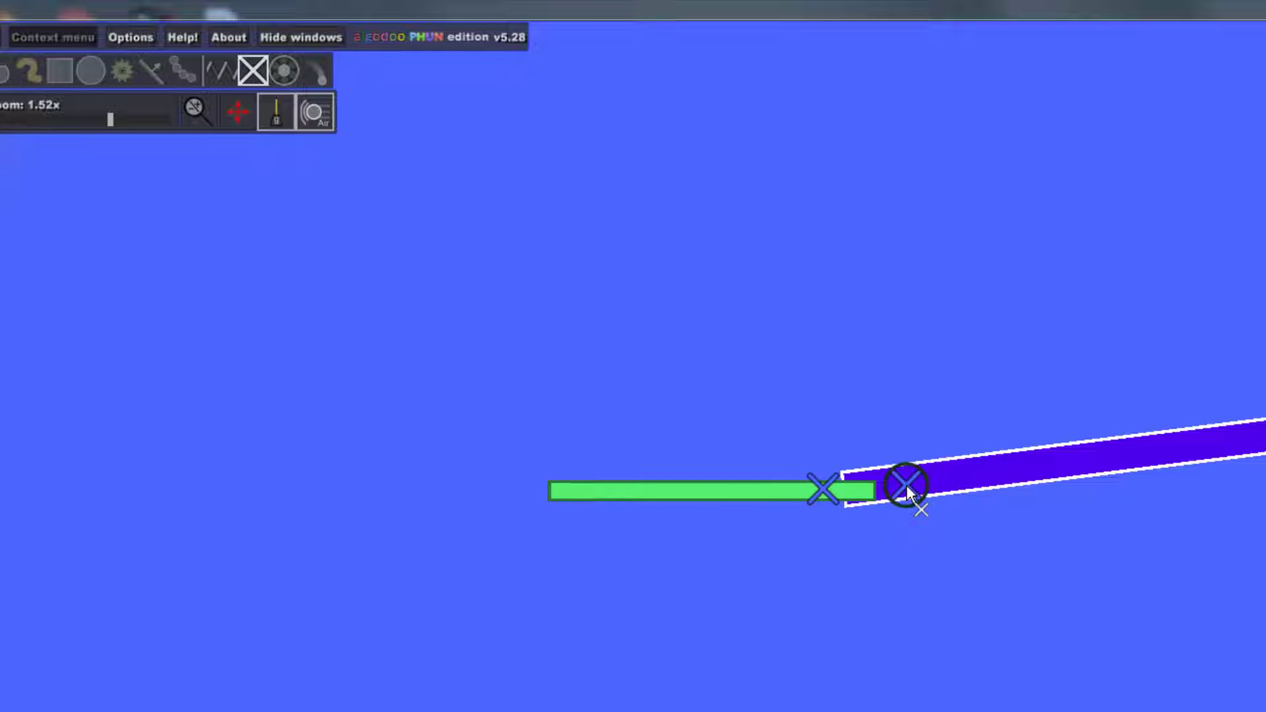
click(684, 493)
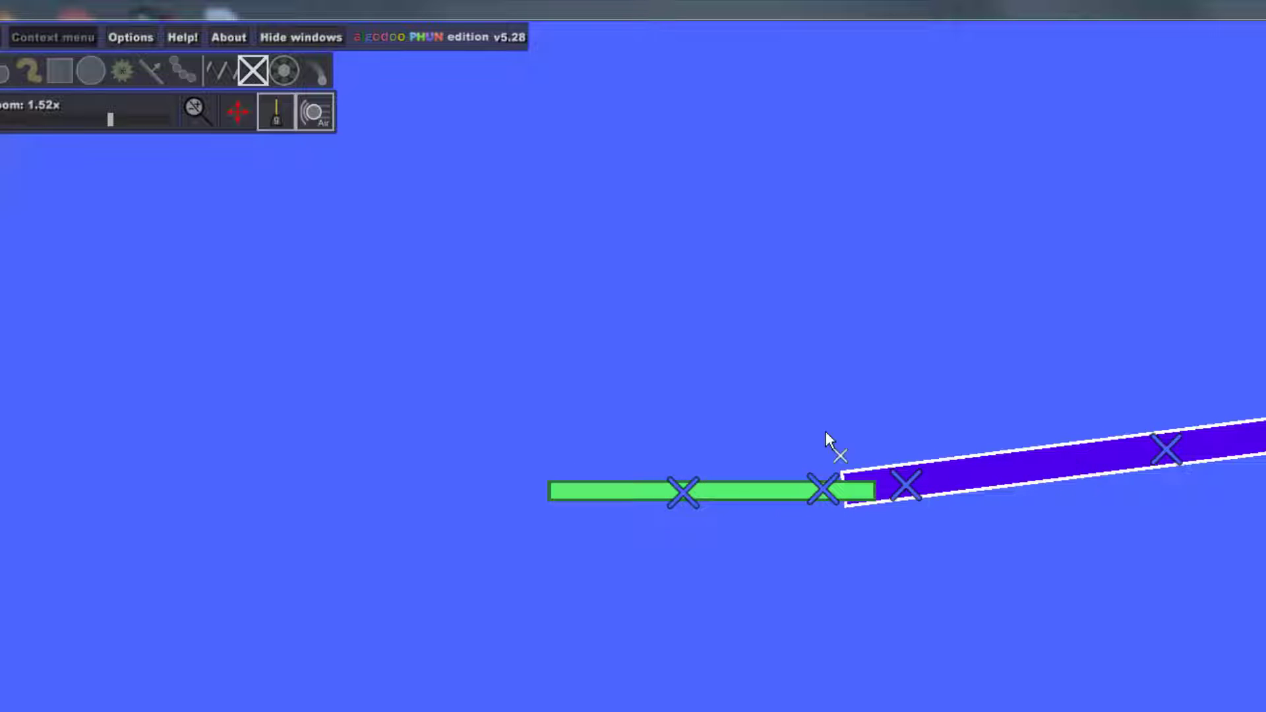
scroll(441, 557, down, 2)
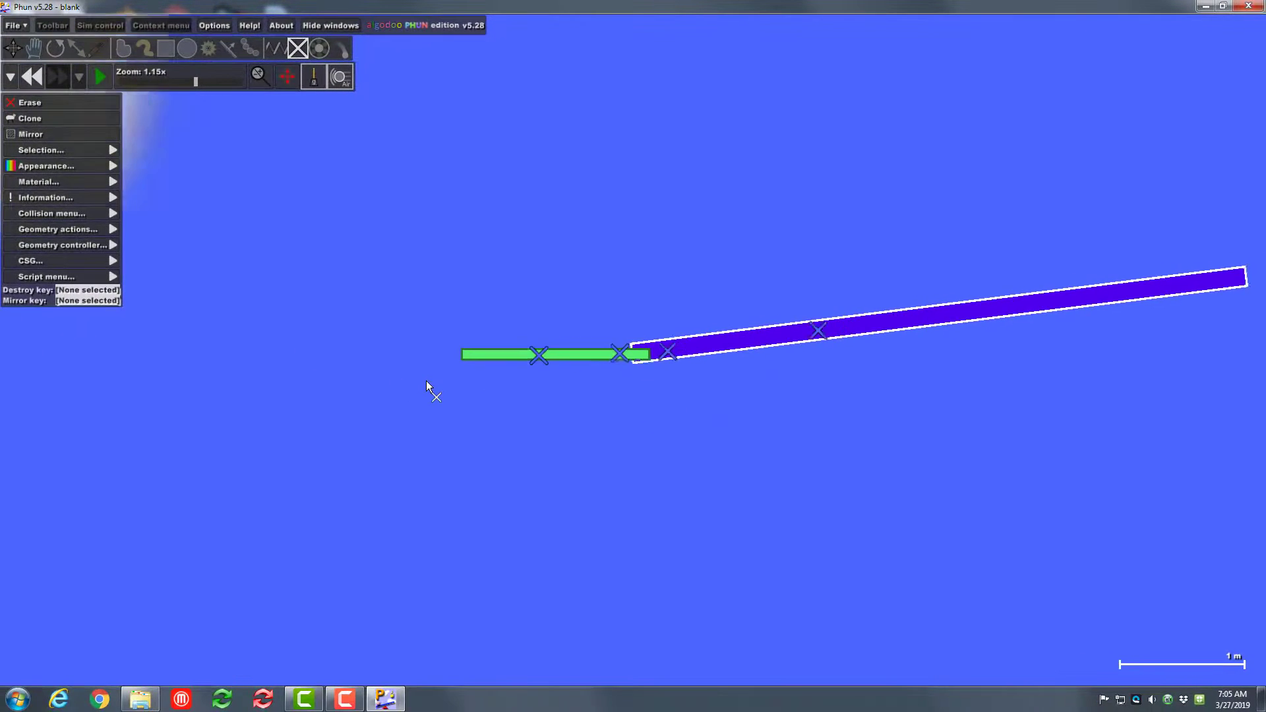
- Run the simulation briefly to test the fixated planks, and pause it again
scroll(427, 379, down, 5)
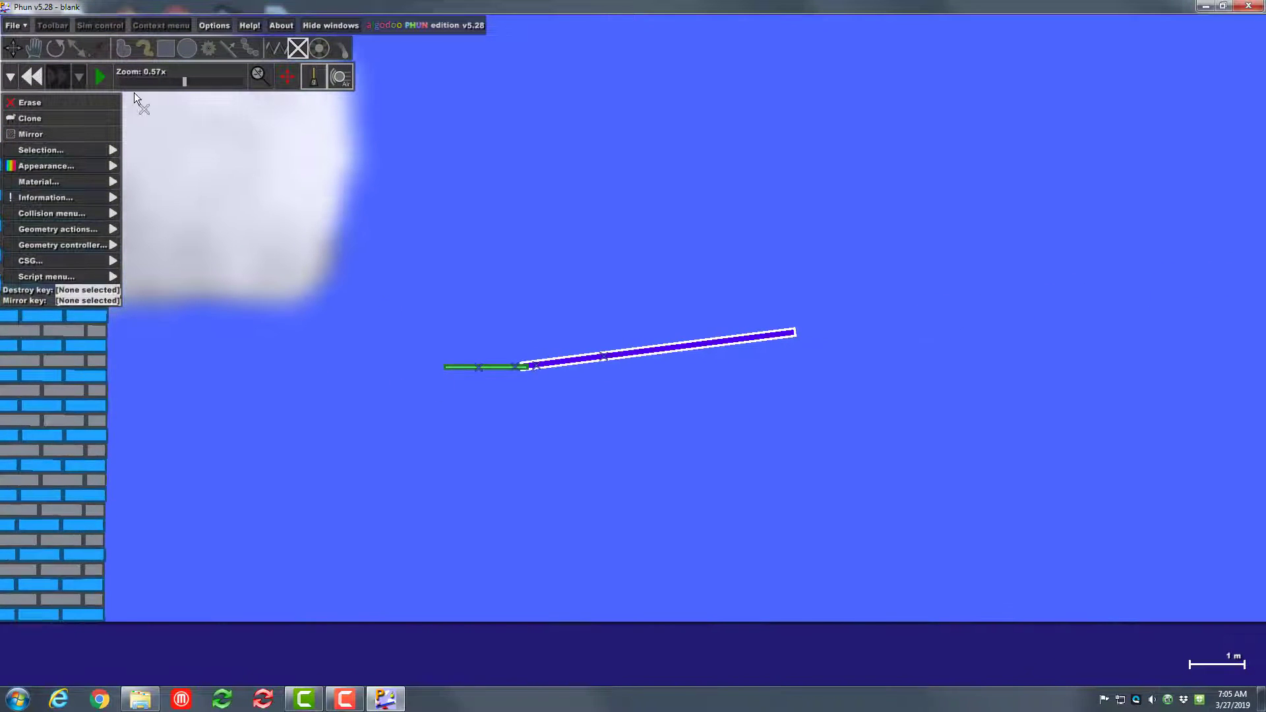
click(105, 78)
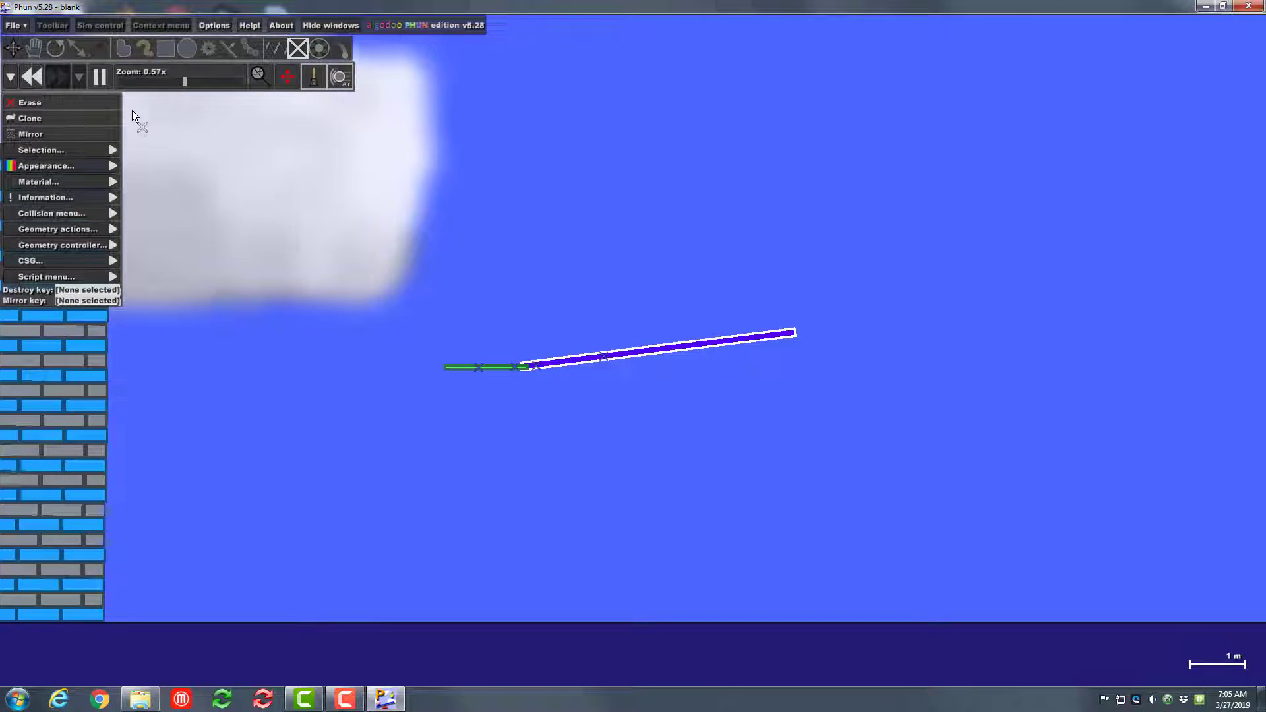
click(99, 76)
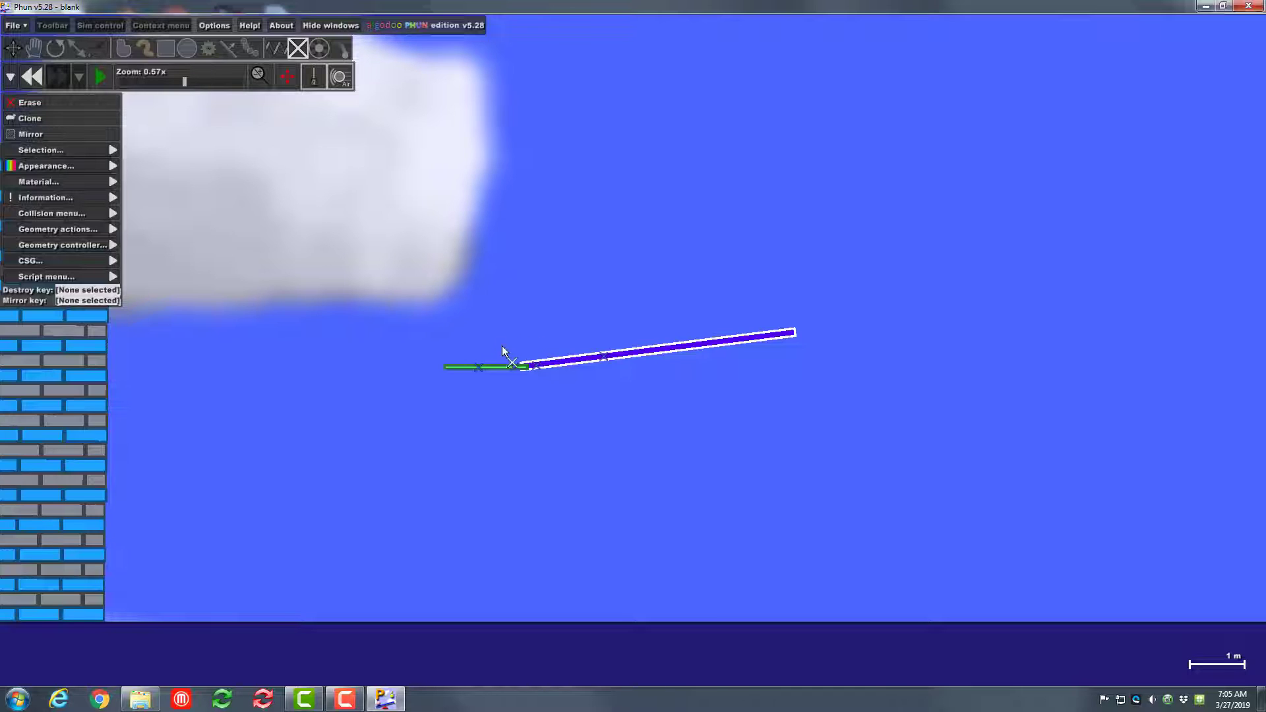
- Draw a circle about 1 m in diameter and place it just above the free left end of the green bar
scroll(555, 332, up, 1)
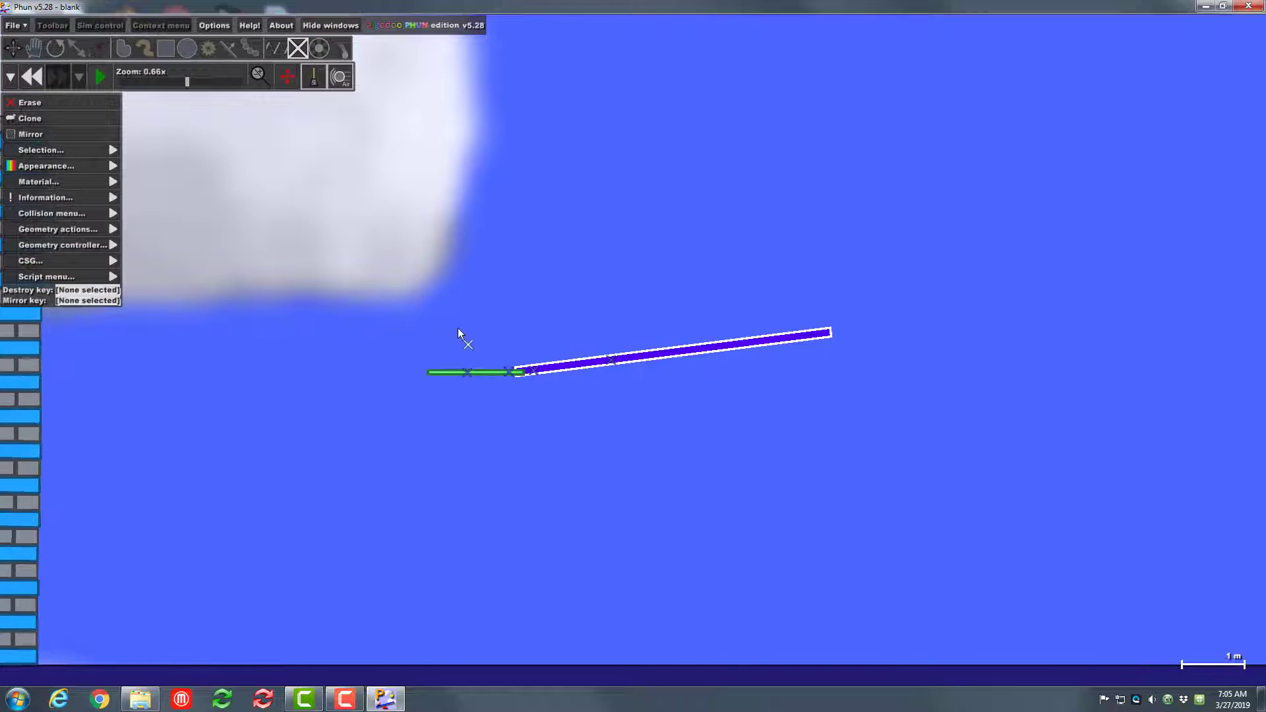
click(188, 50)
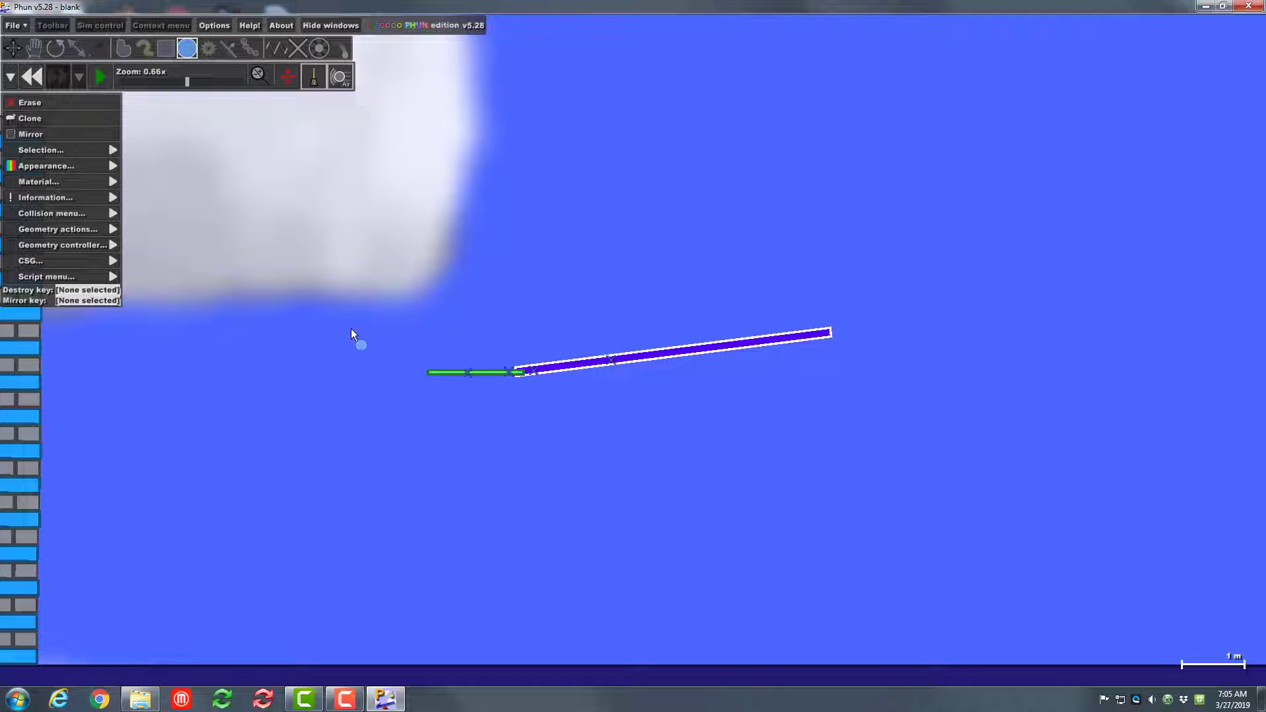
drag(352, 341, 365, 354)
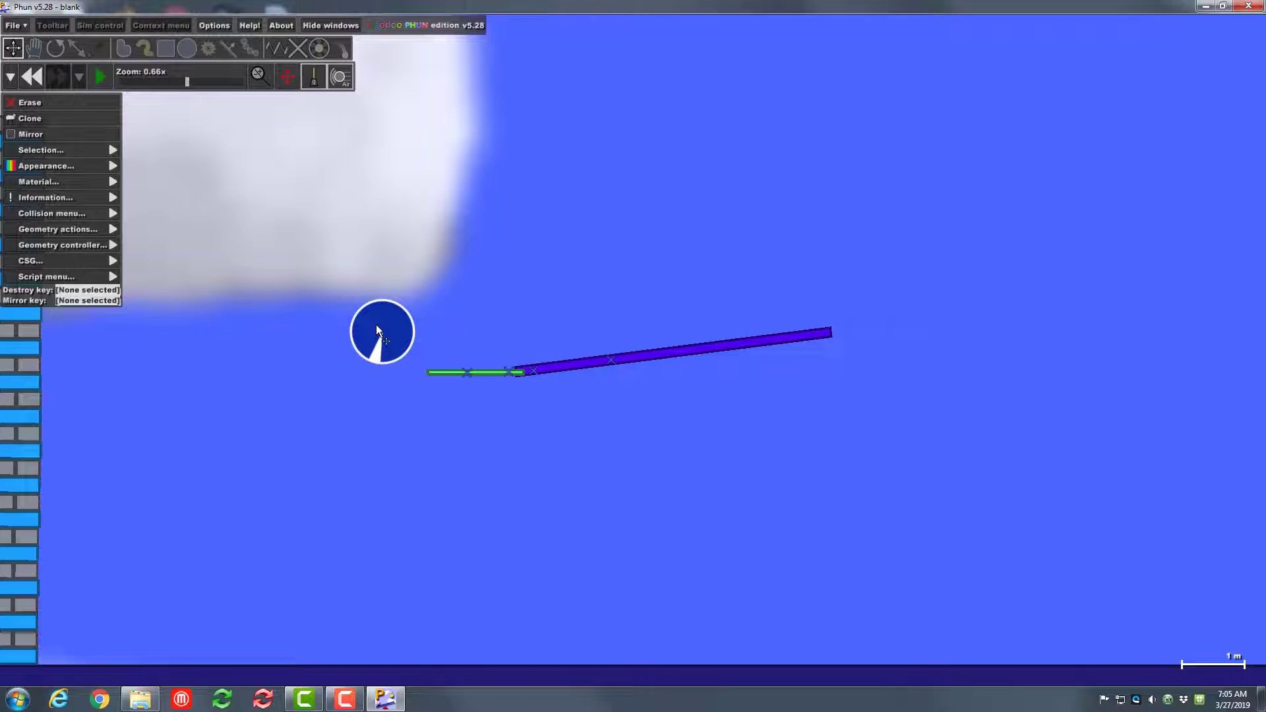
key(c)
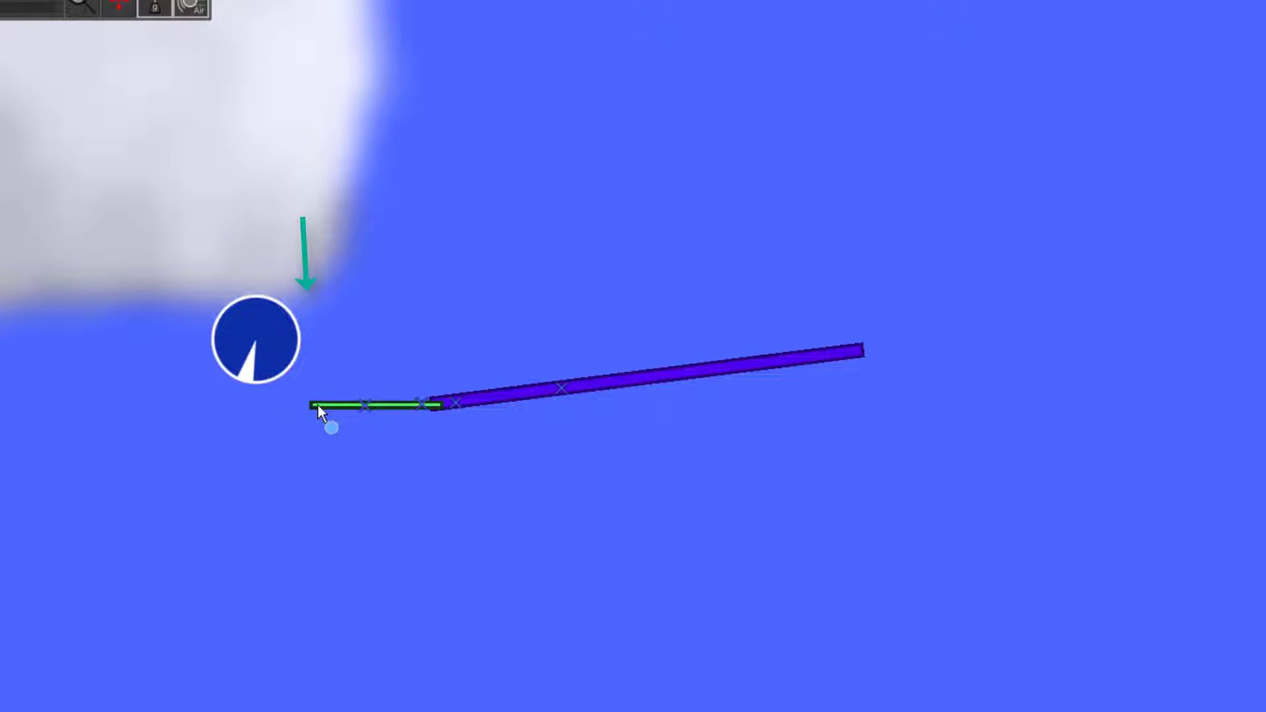
drag(273, 373, 315, 367)
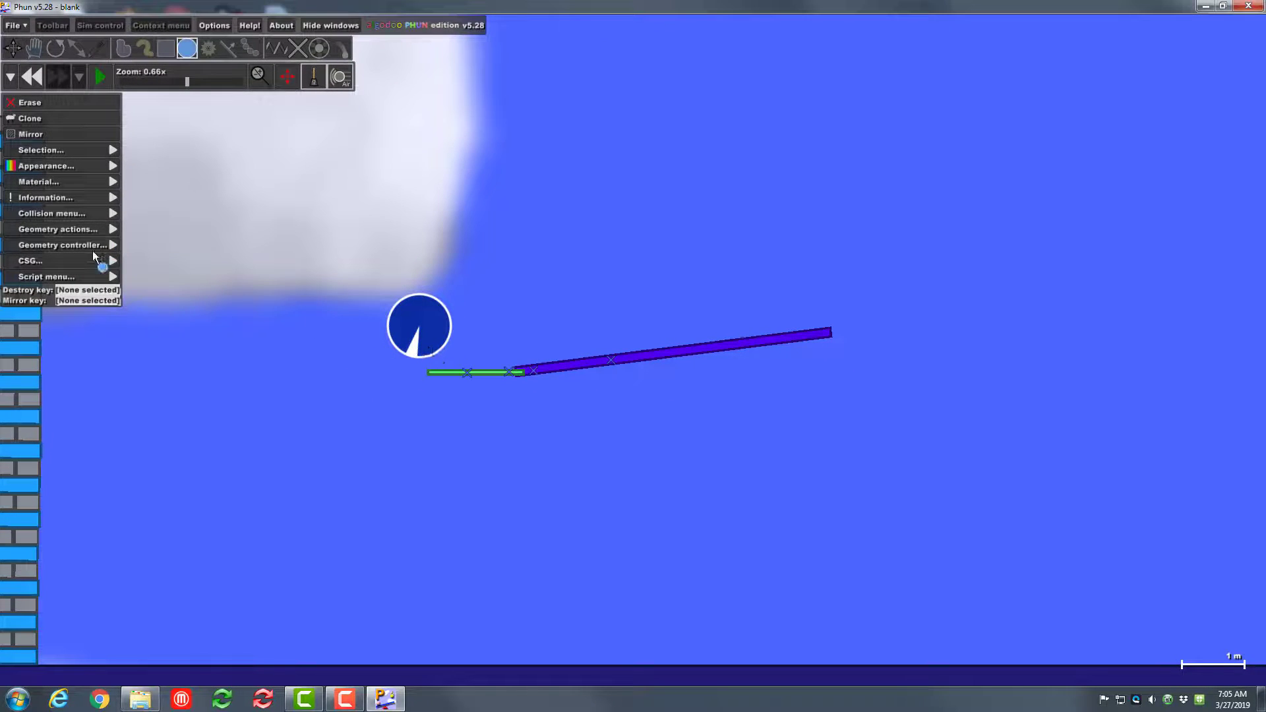
- Add a center hinge to the large circle
click(92, 246)
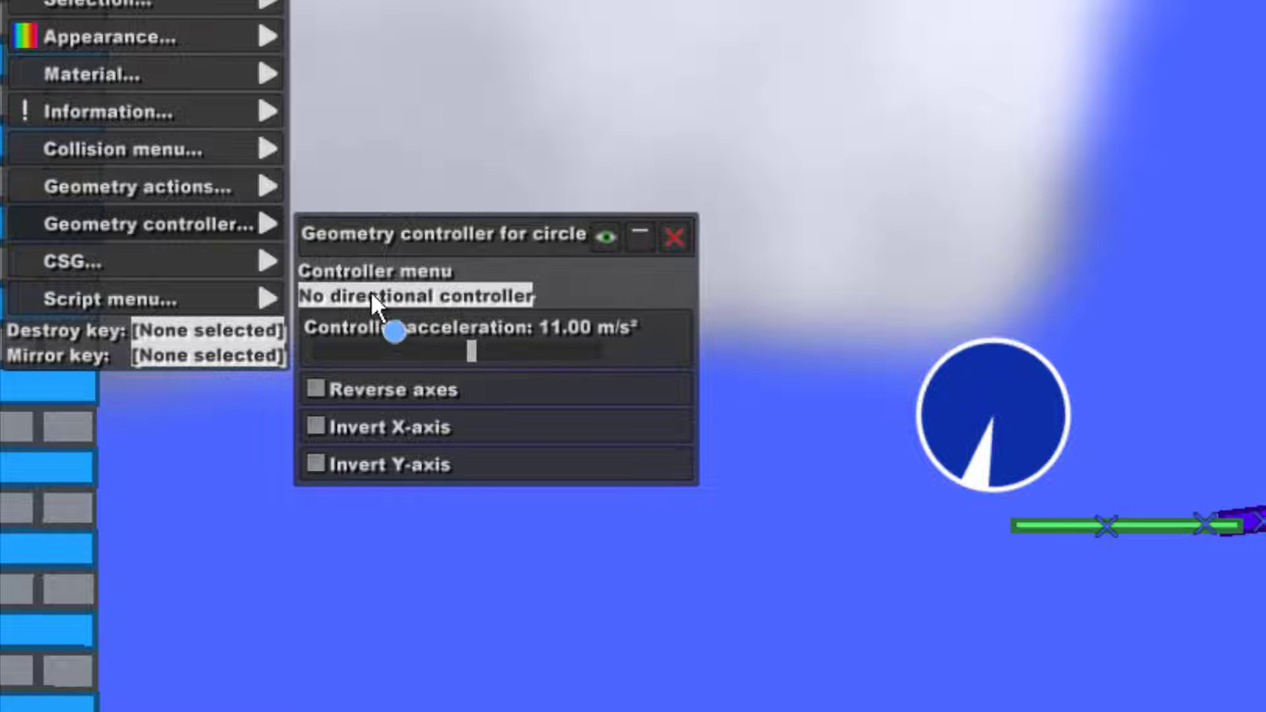
click(205, 192)
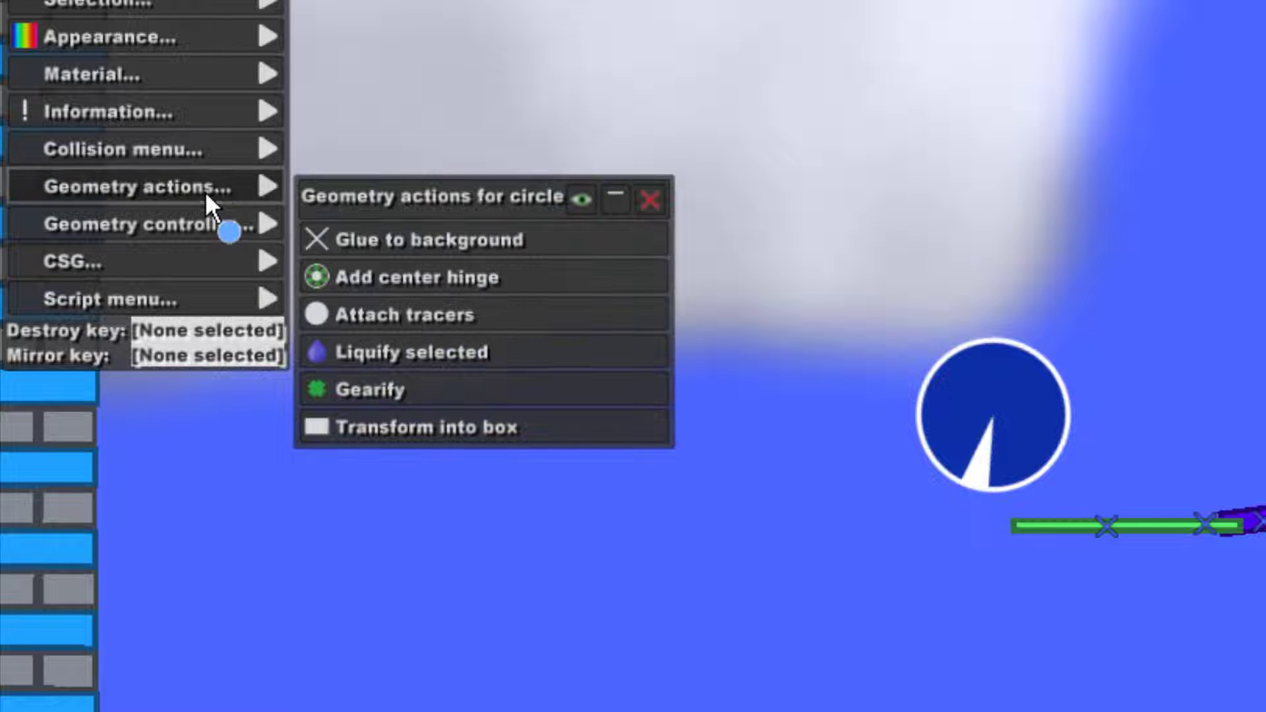
click(381, 285)
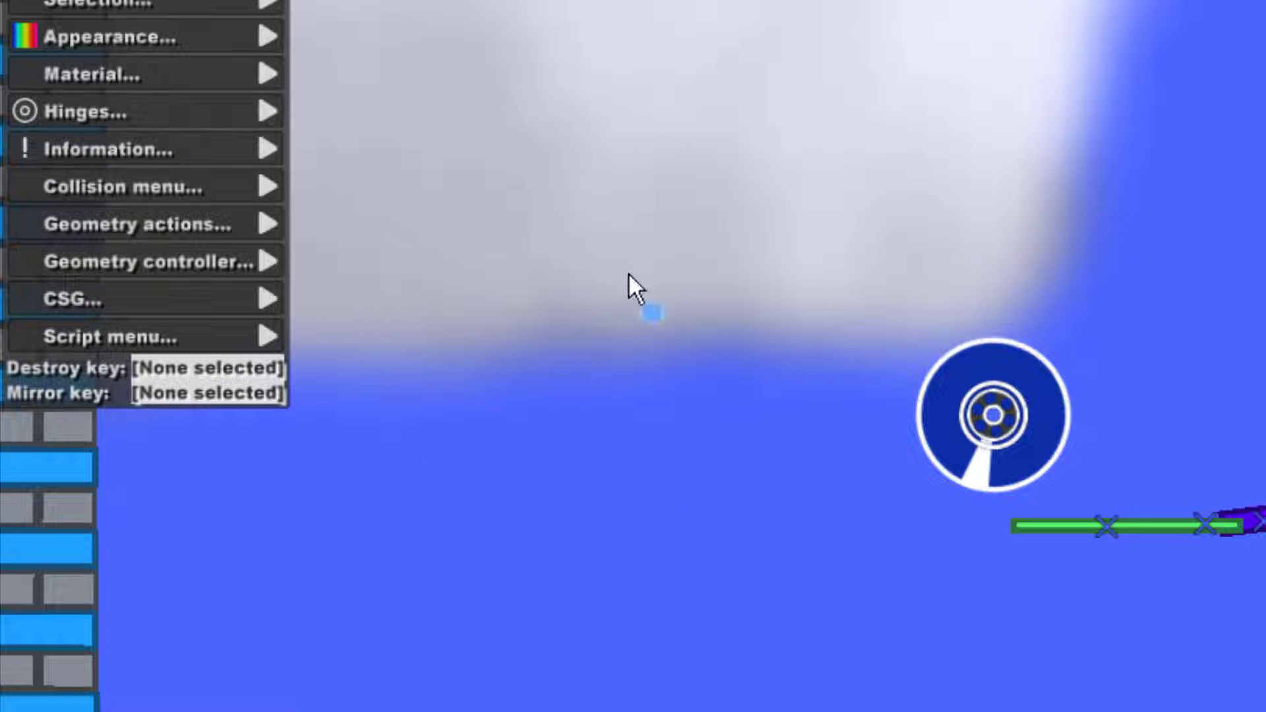
- Turn on the motor of the circle's hinge with a speed of 100 rpm and a strength of 300 Nm, and deselect it
click(93, 109)
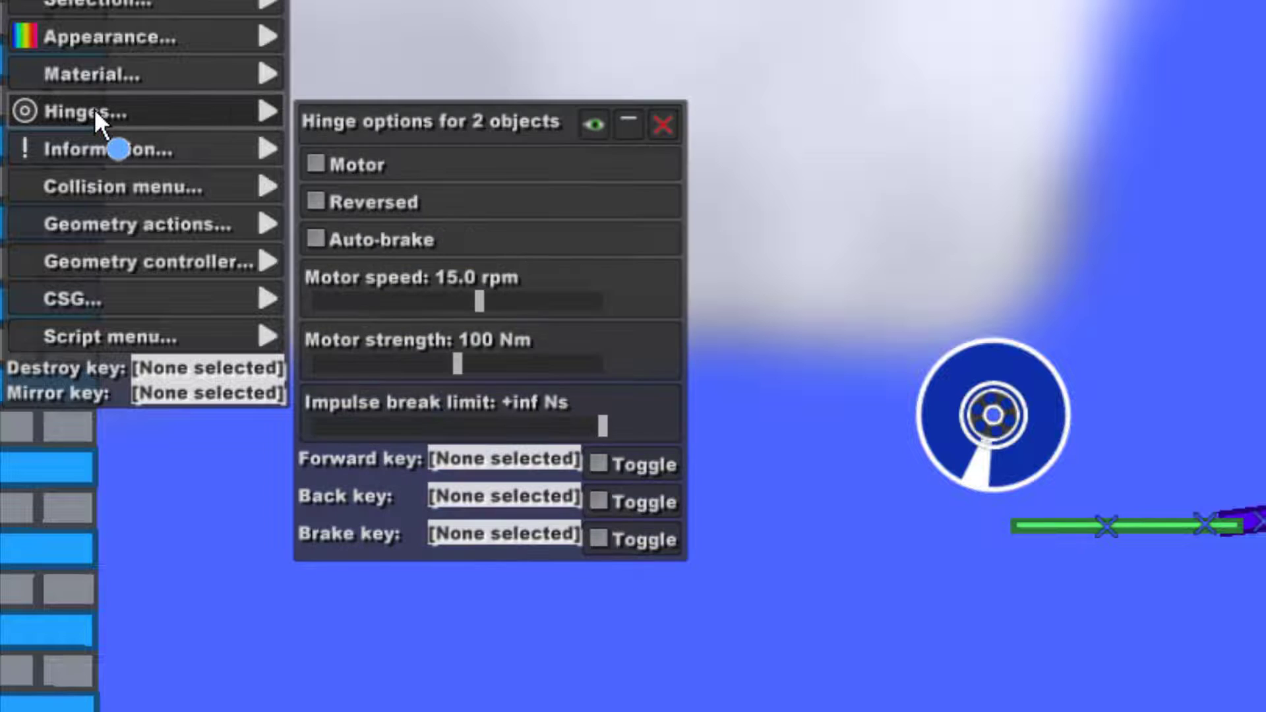
click(356, 160)
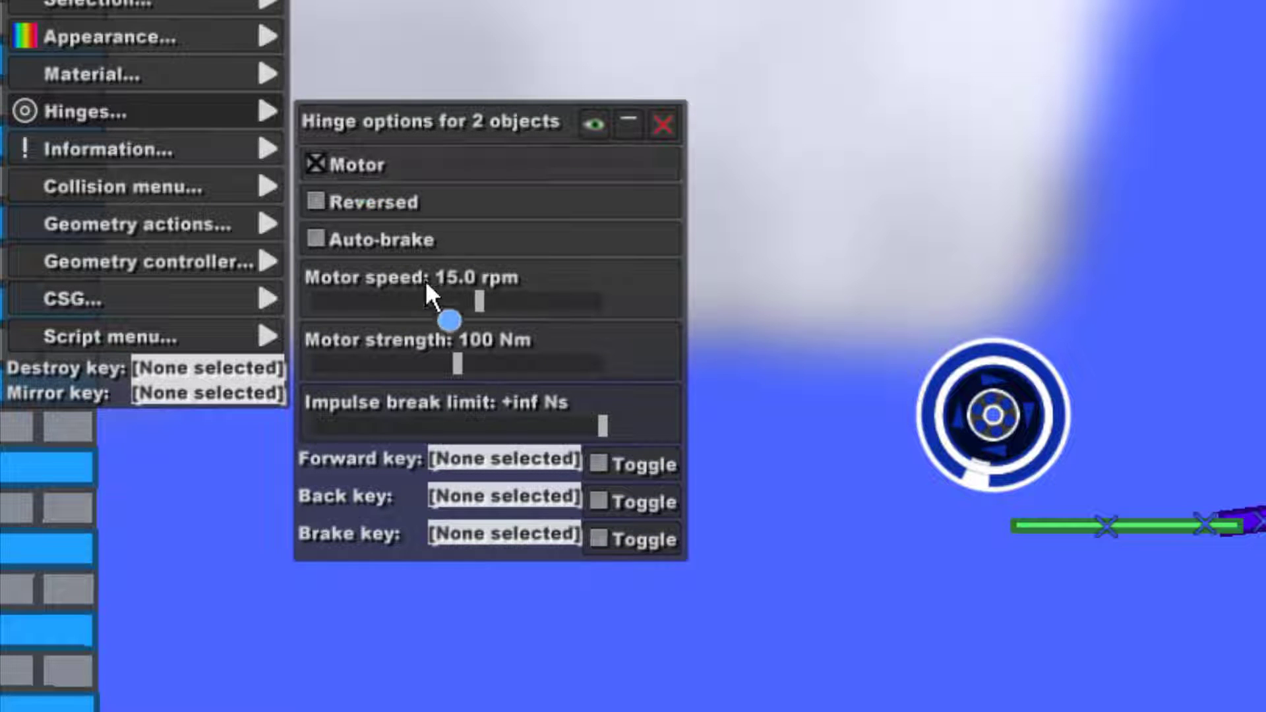
click(462, 277)
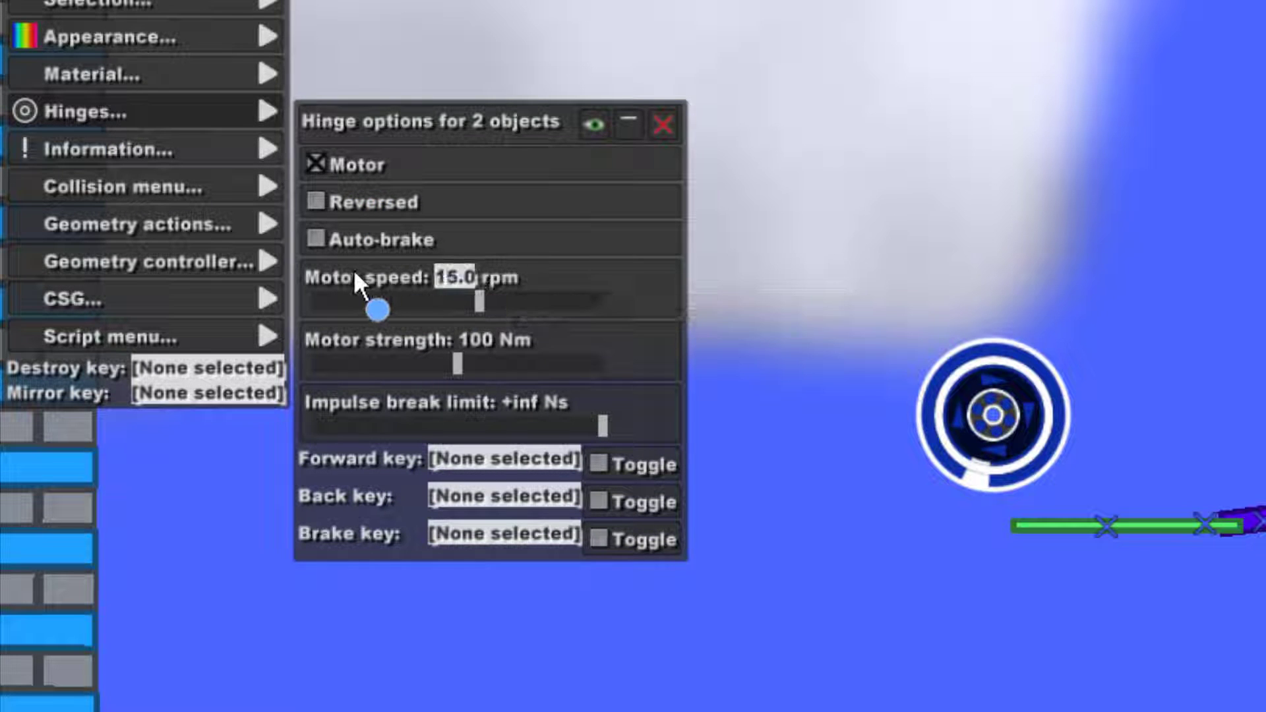
text(100)
key(Return)
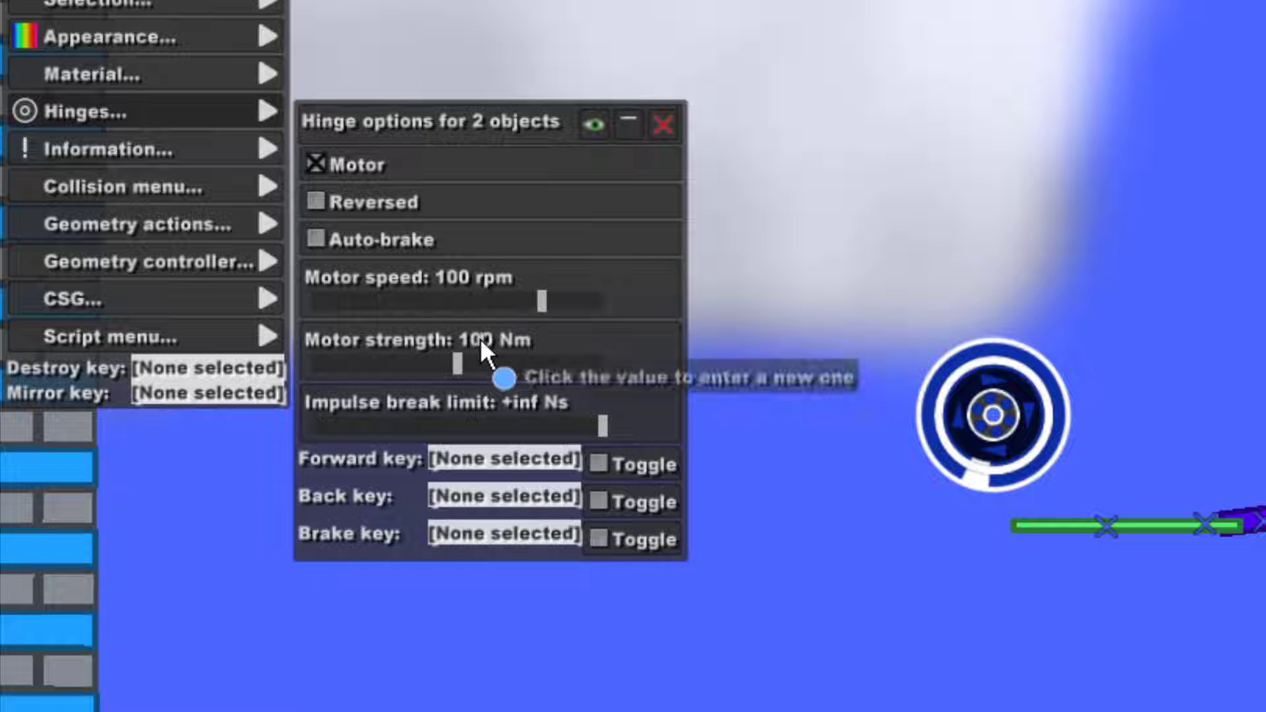
click(472, 339)
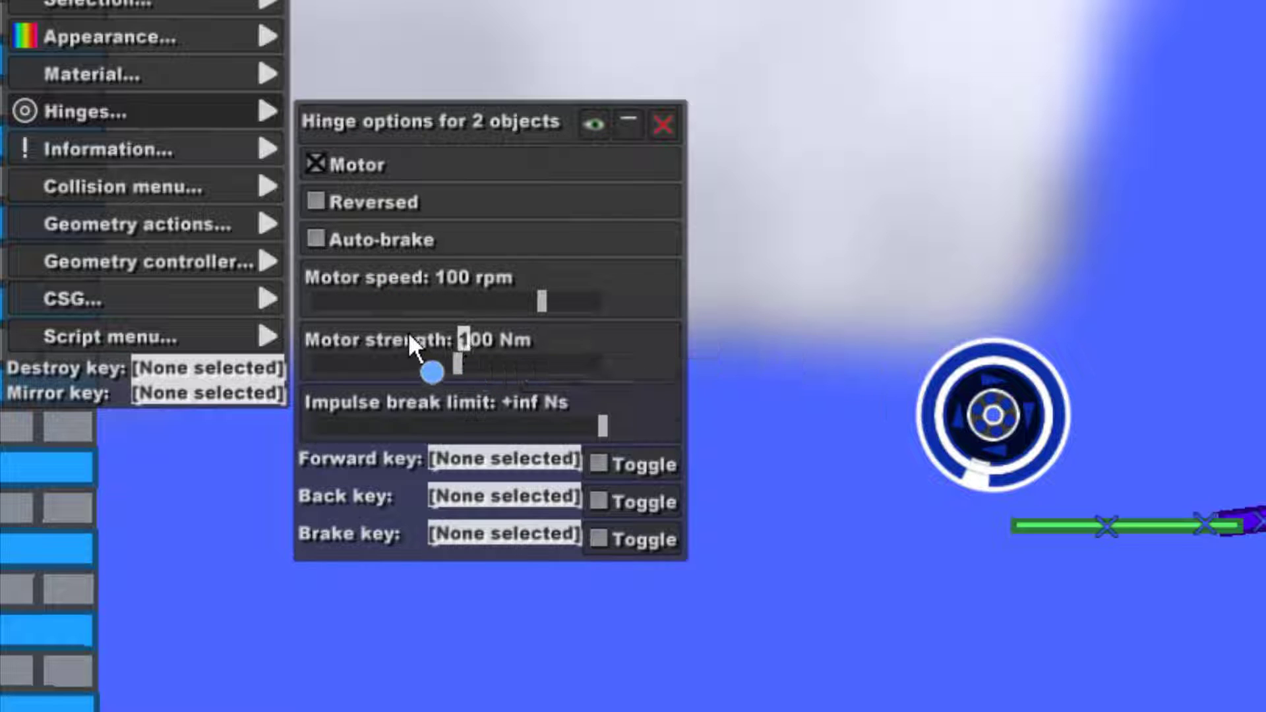
text(3)
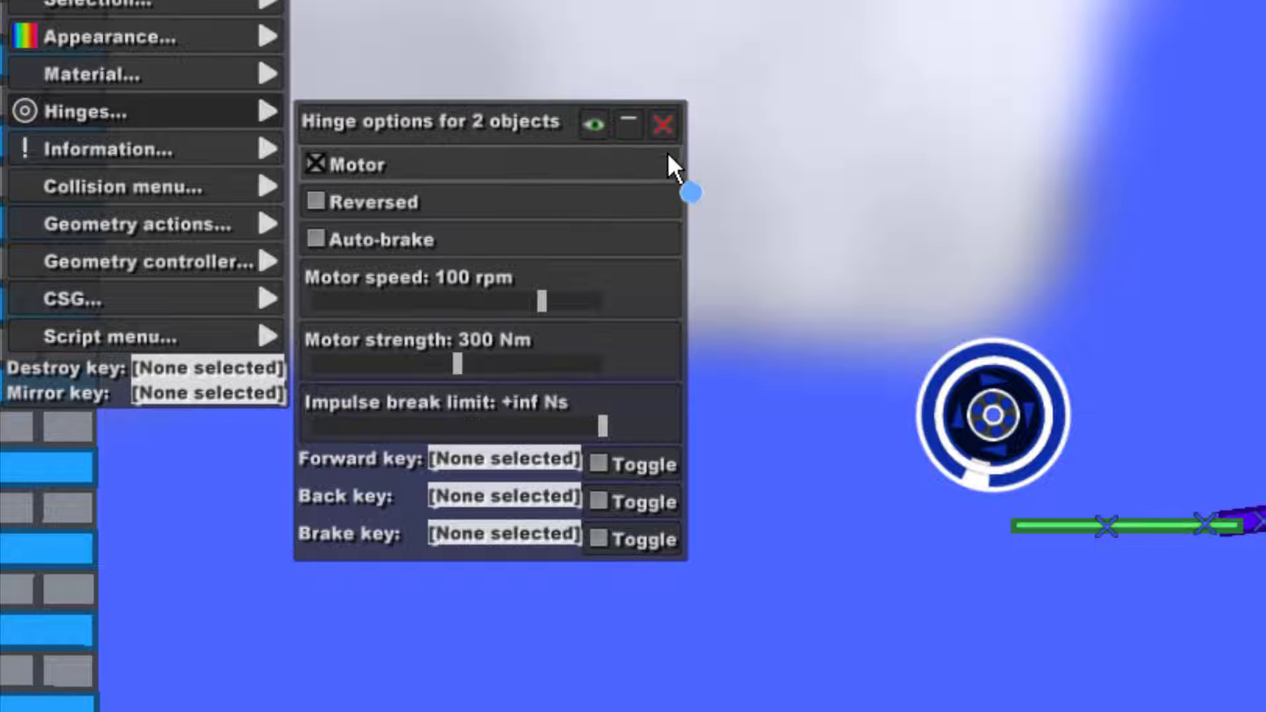
click(664, 125)
click(844, 240)
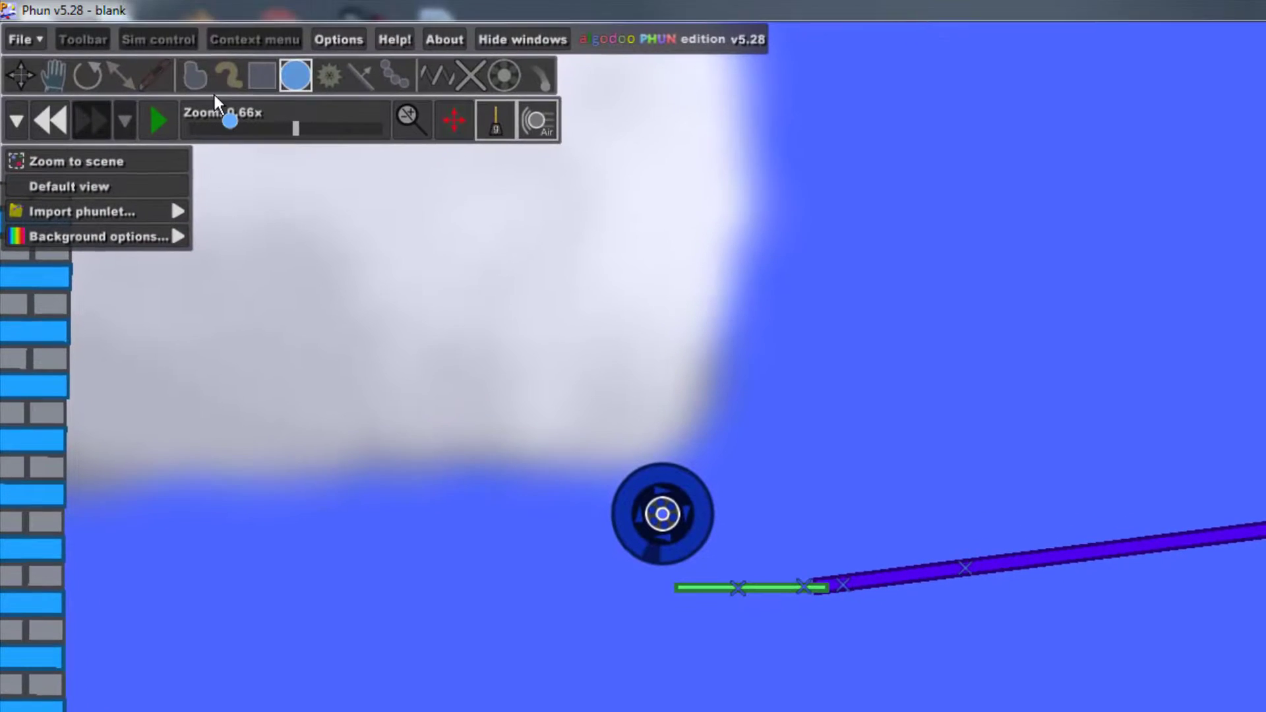
- Clone the motorized wheel together with its hinge and place the copy directly below the original, overlapping the green bar's left end
click(260, 76)
drag(505, 423, 735, 578)
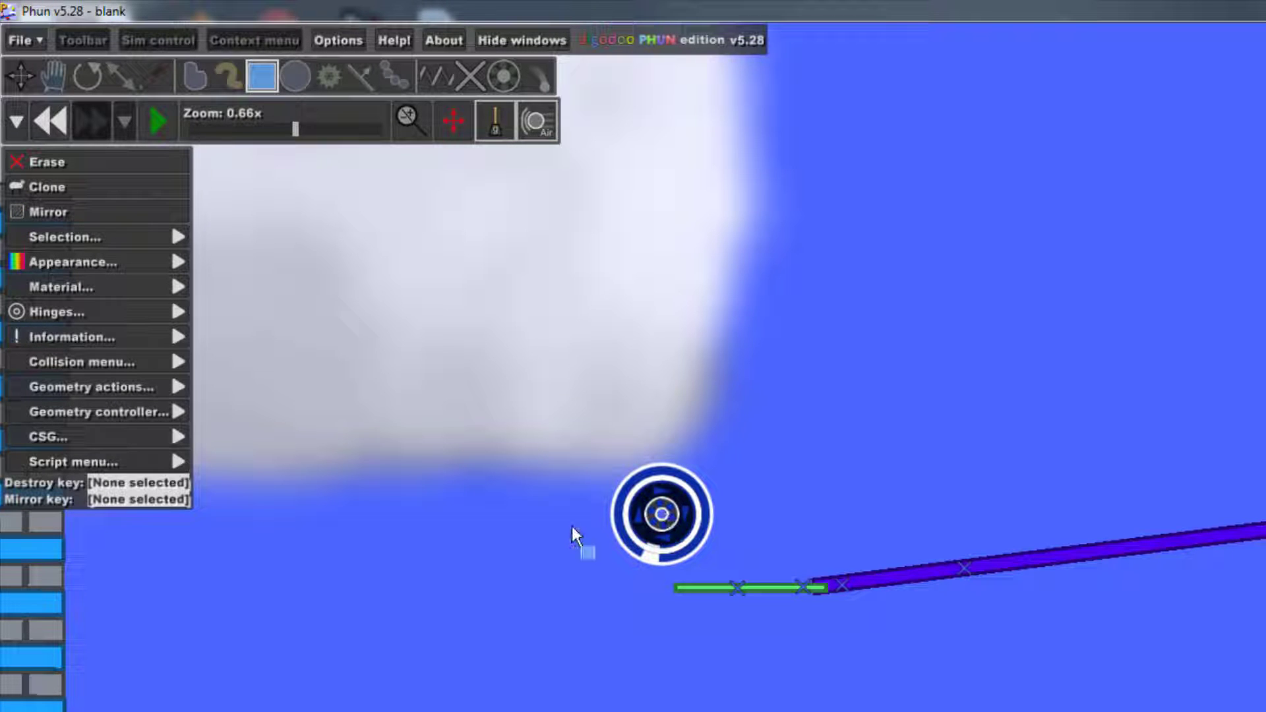
click(69, 187)
mouse_move(802, 532)
mouse_down()
mouse_move(738, 572)
mouse_move(693, 673)
mouse_move(682, 657)
mouse_up()
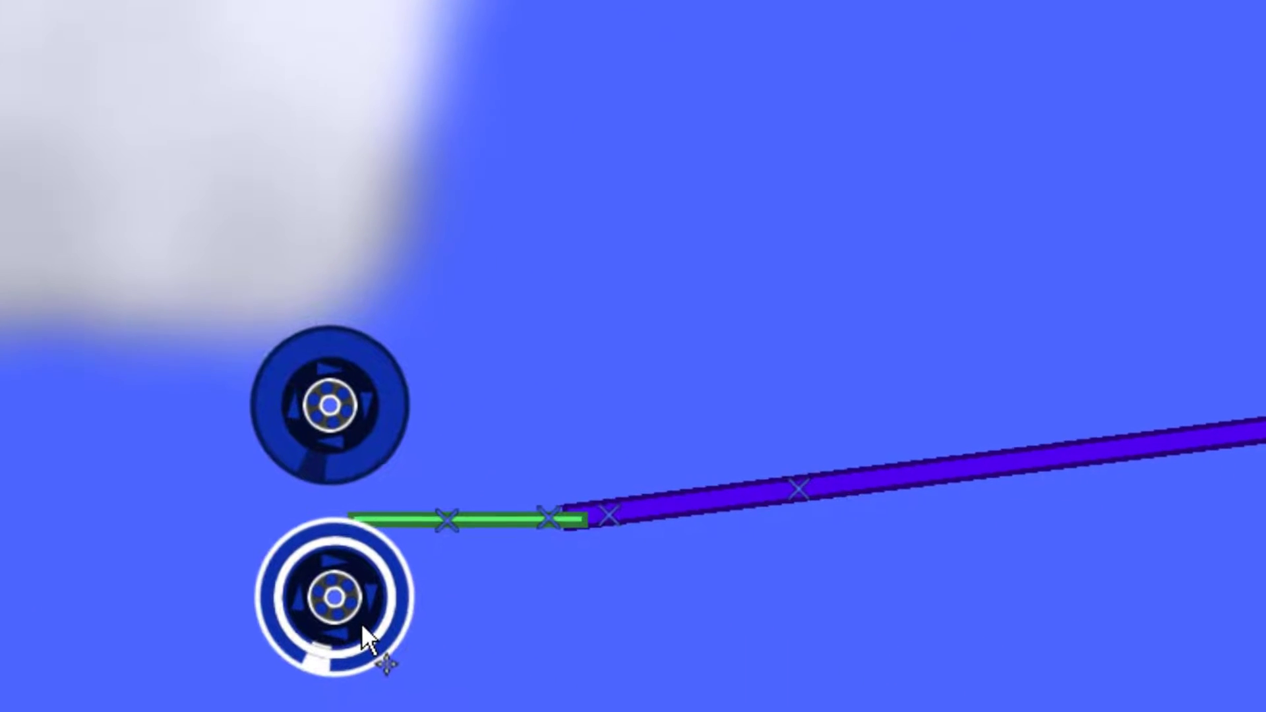
drag(361, 625, 367, 621)
key(b)
scroll(382, 578, up, 5)
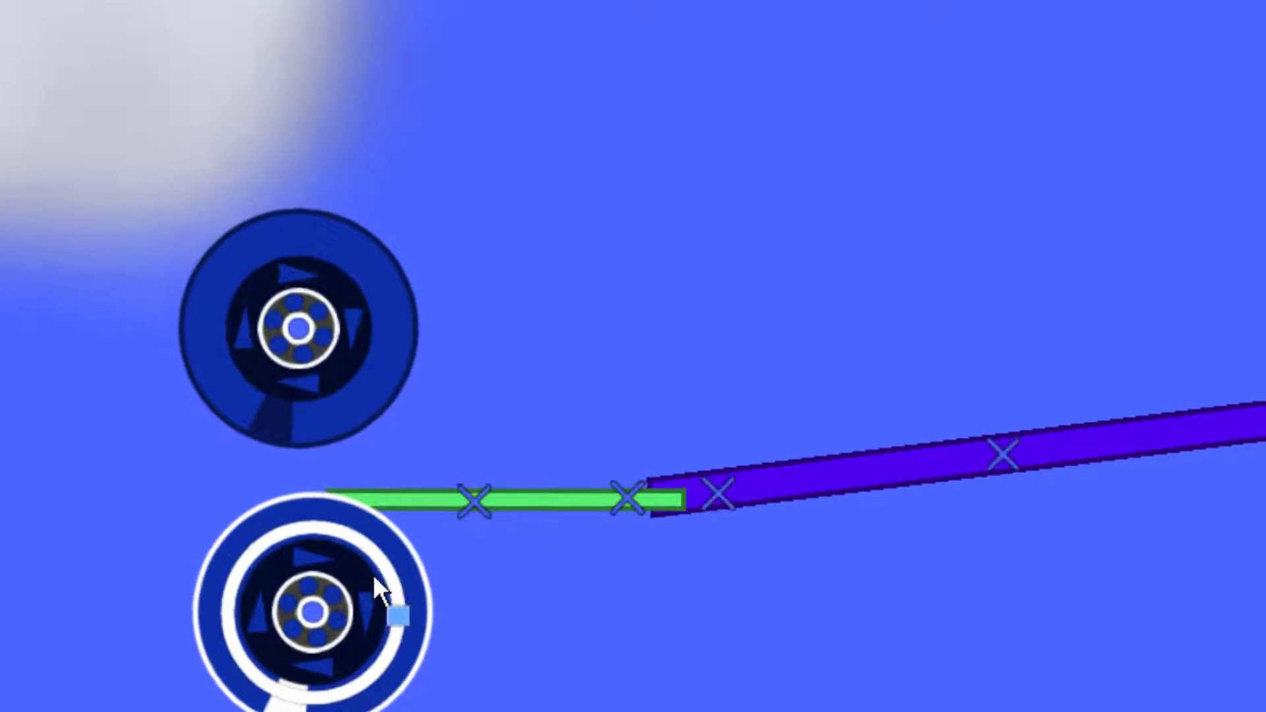
scroll(322, 472, up, 3)
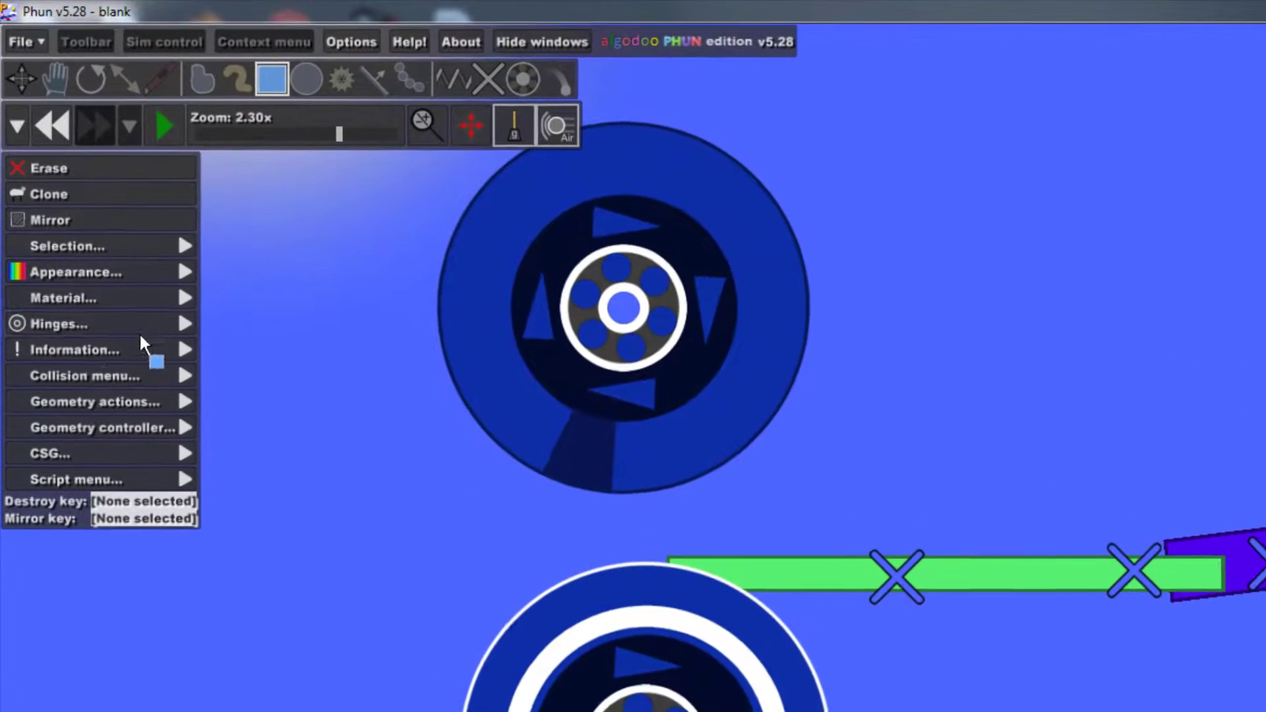
- Switch the green horizontal bar from collision group A to collision group B
mouse_move(58, 196)
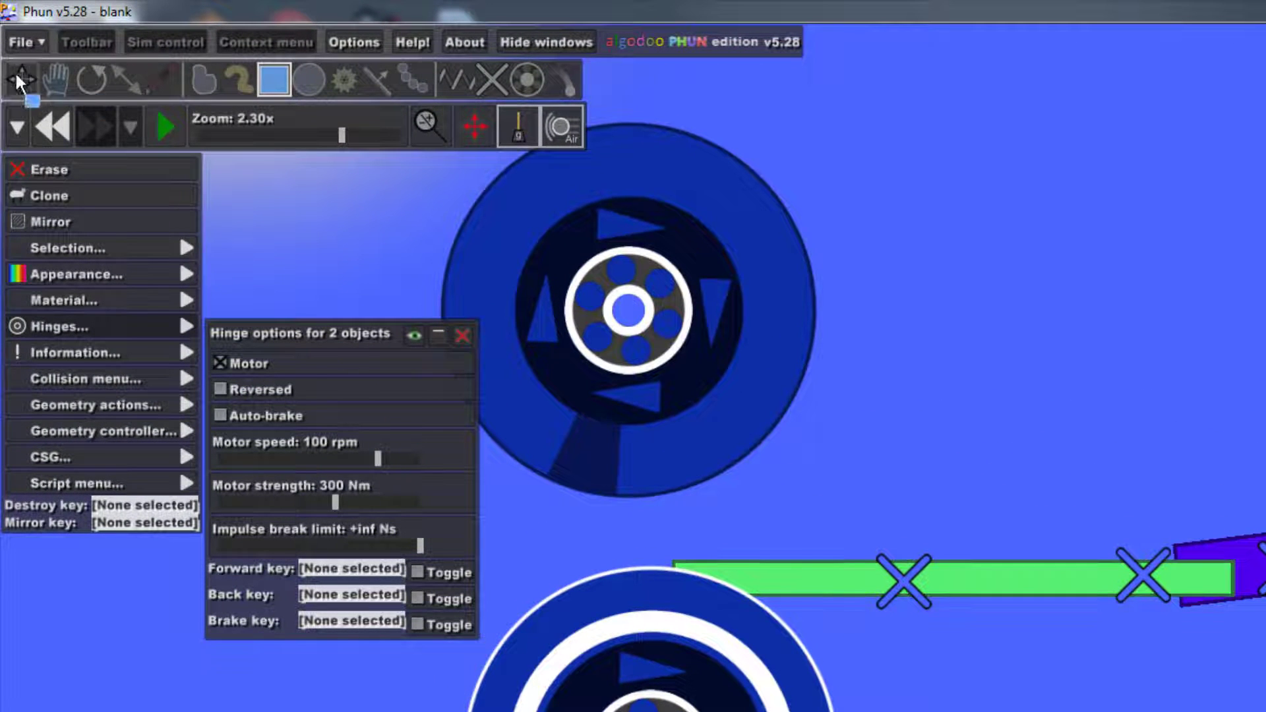
click(17, 78)
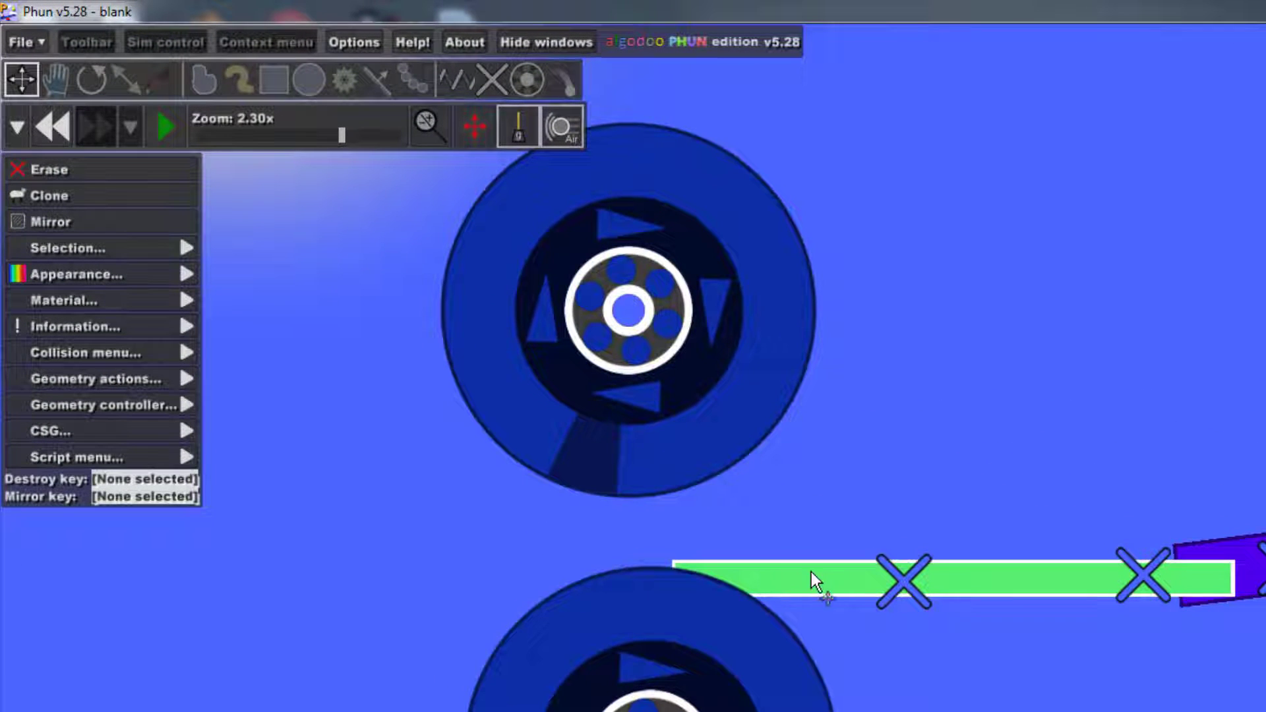
mouse_move(124, 350)
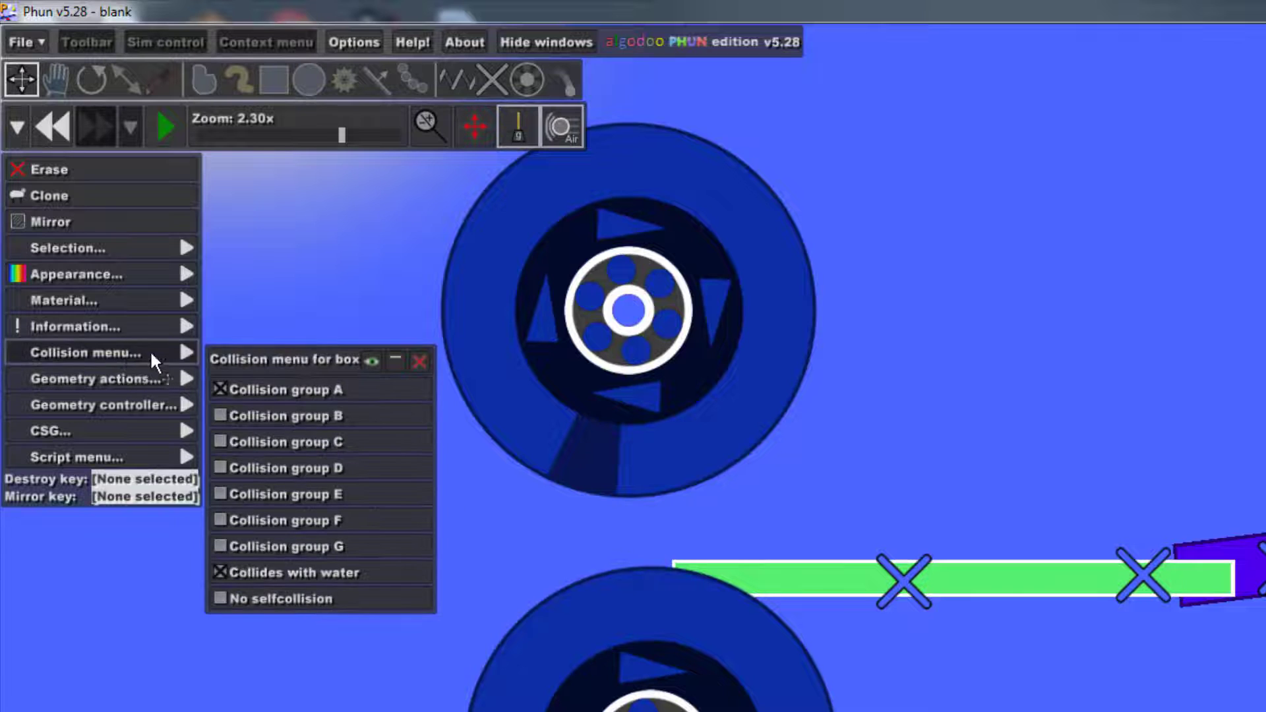
click(244, 390)
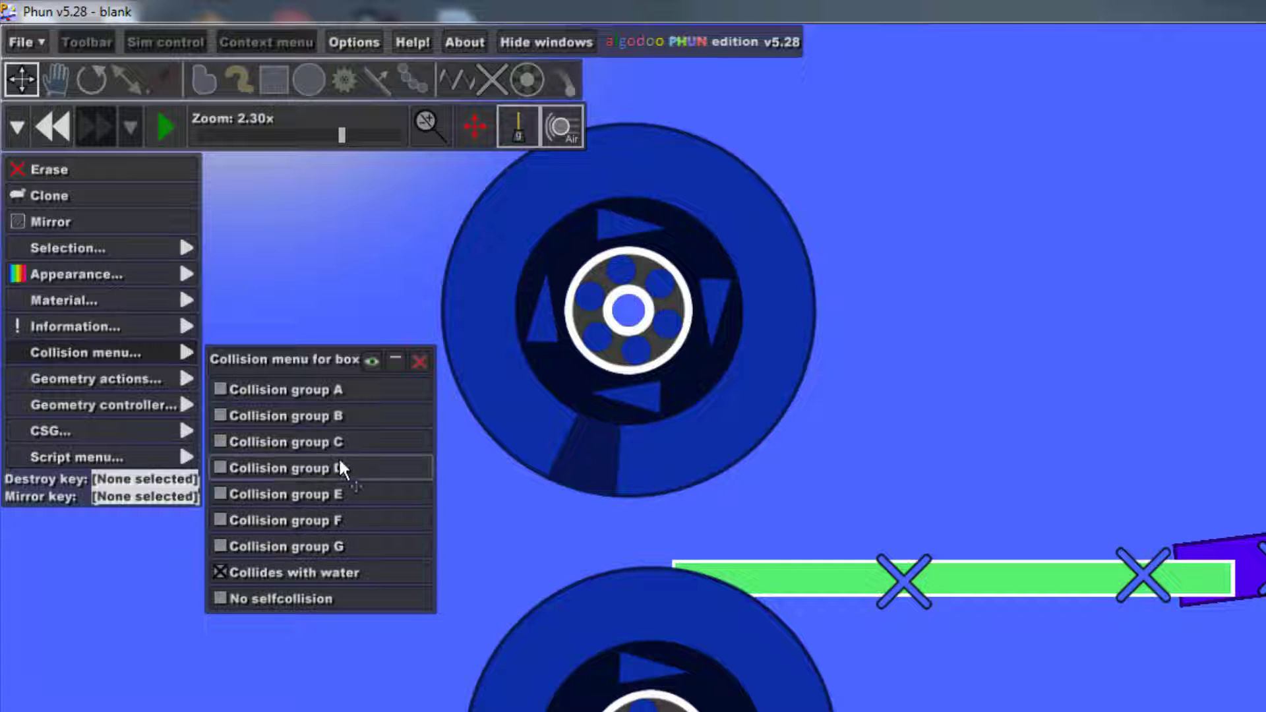
click(287, 418)
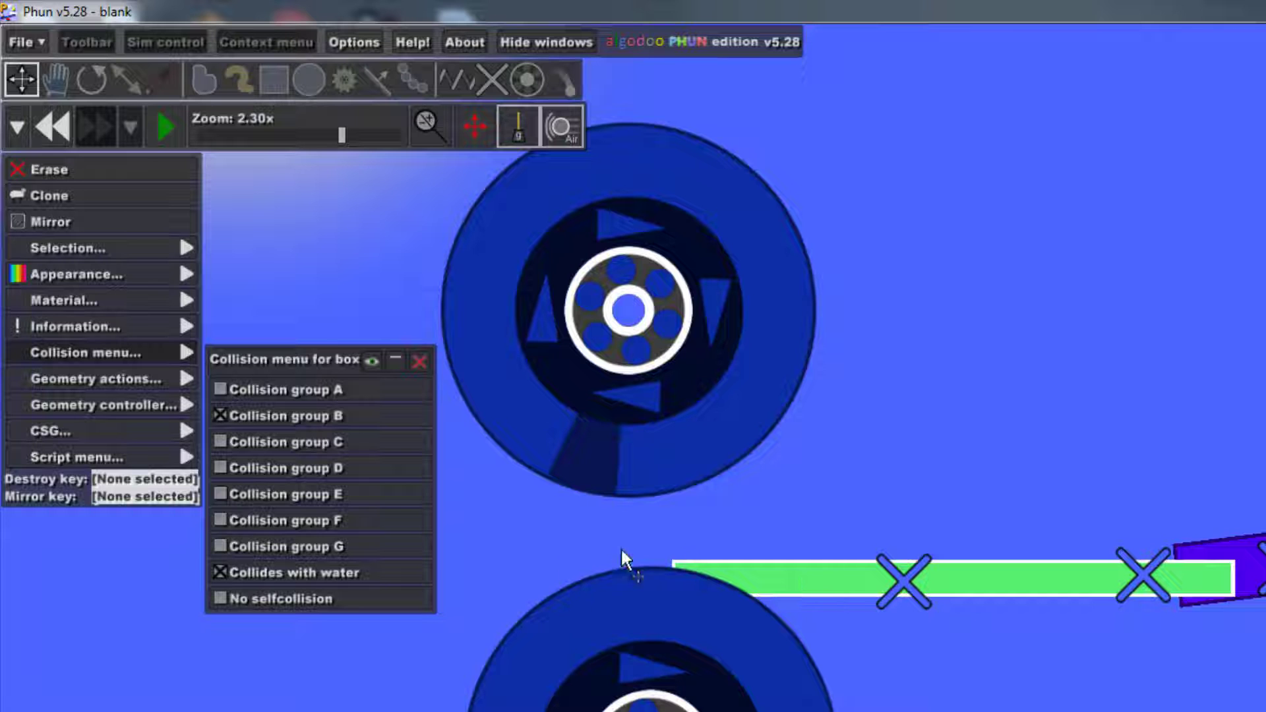
click(419, 362)
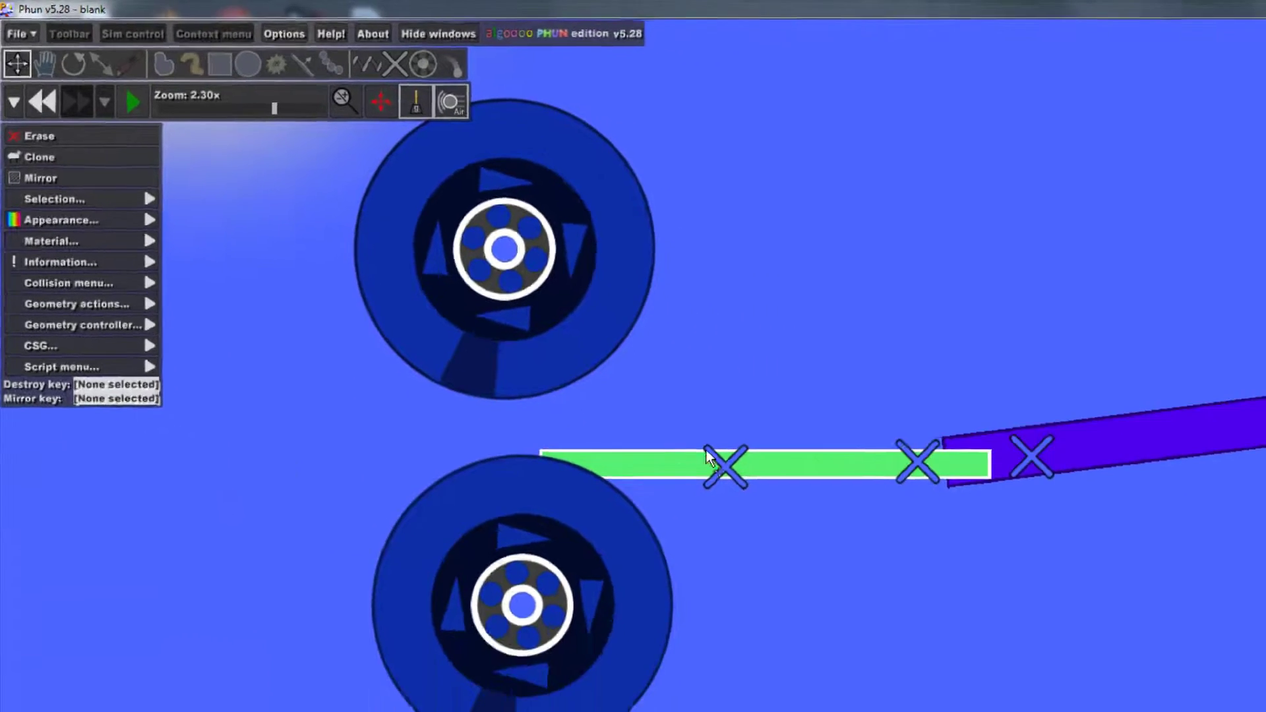
- Draw a ball about 0.2 m in diameter in the gap between the wheels and move it onto the plank's raised right end
scroll(722, 401, down, 3)
drag(1102, 357, 825, 413)
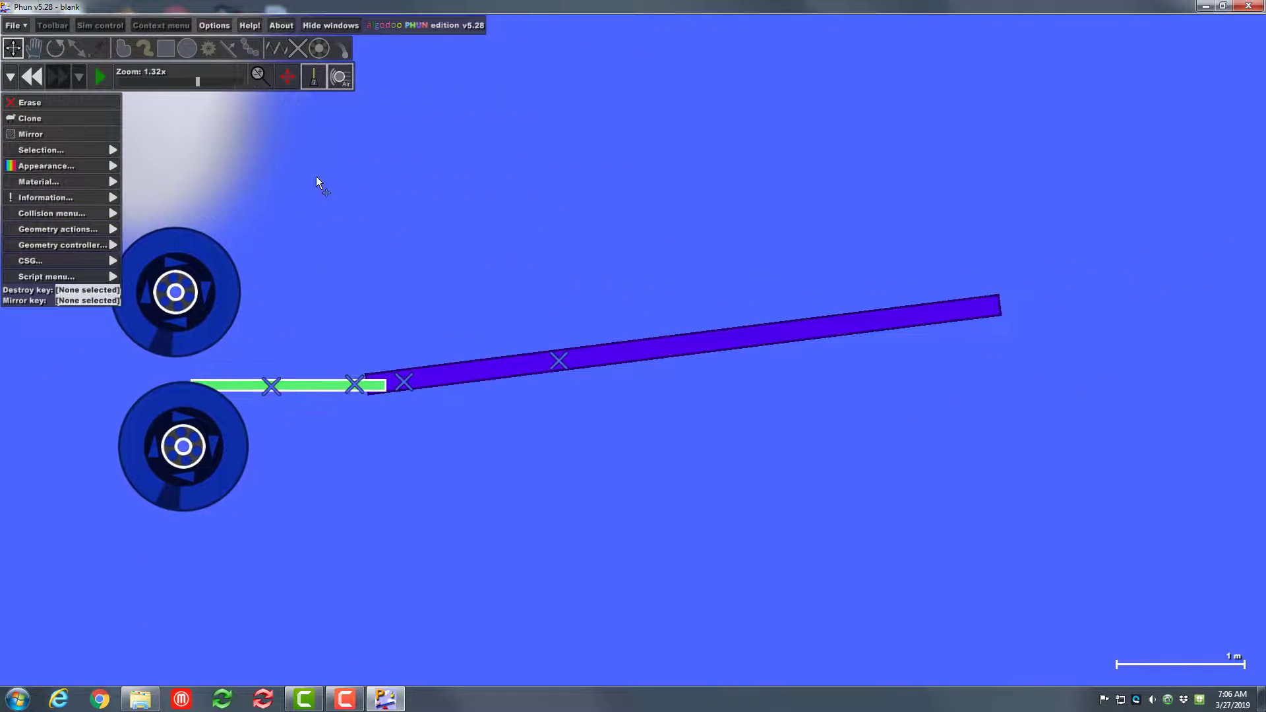
click(190, 50)
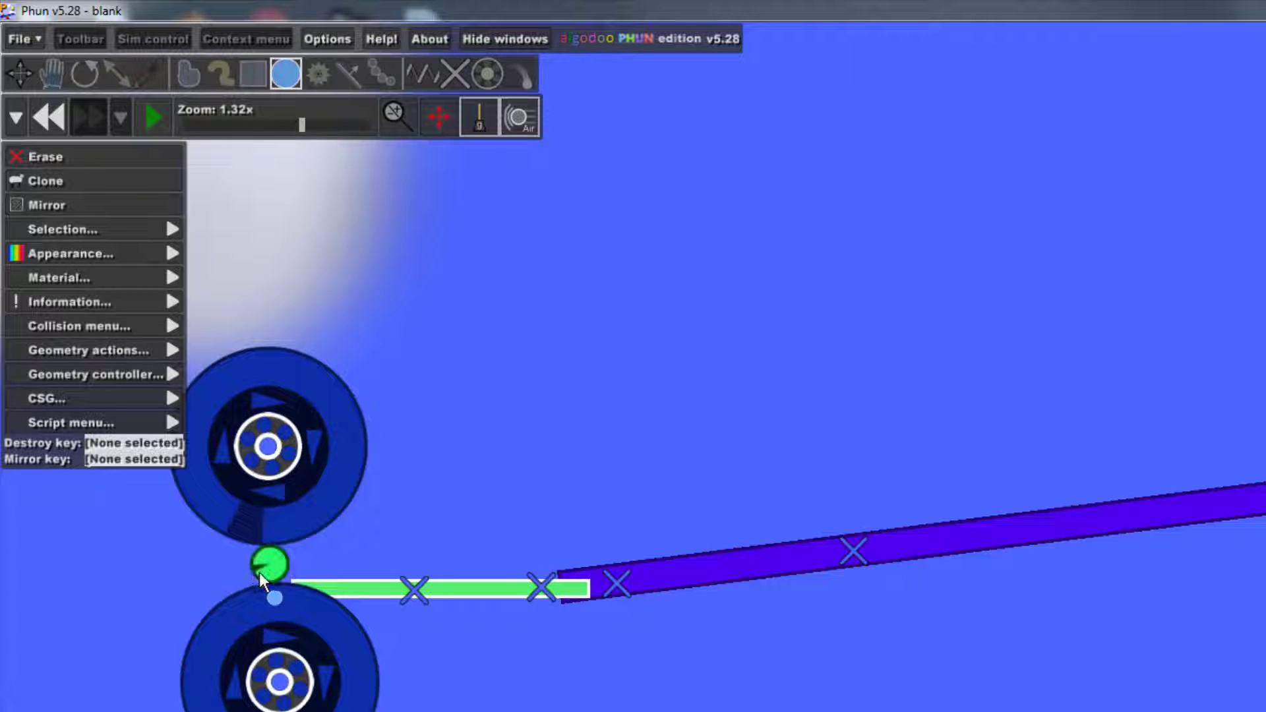
drag(263, 571, 1265, 434)
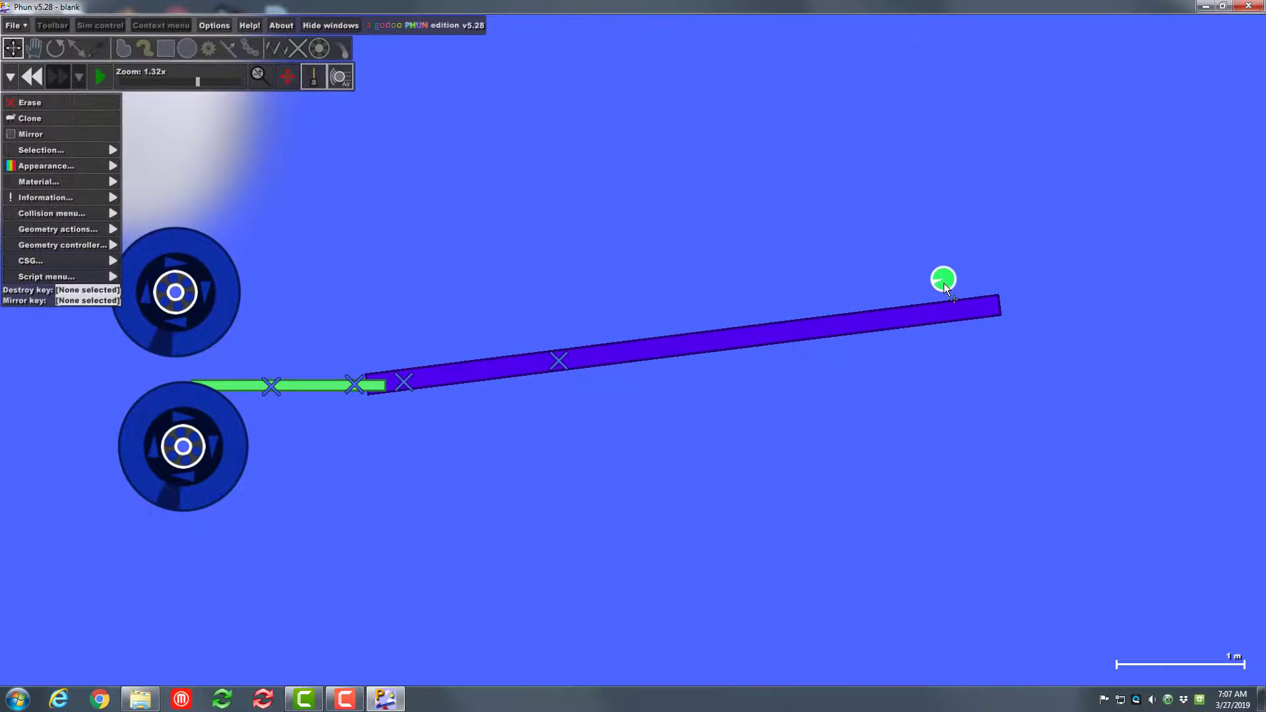
key(c)
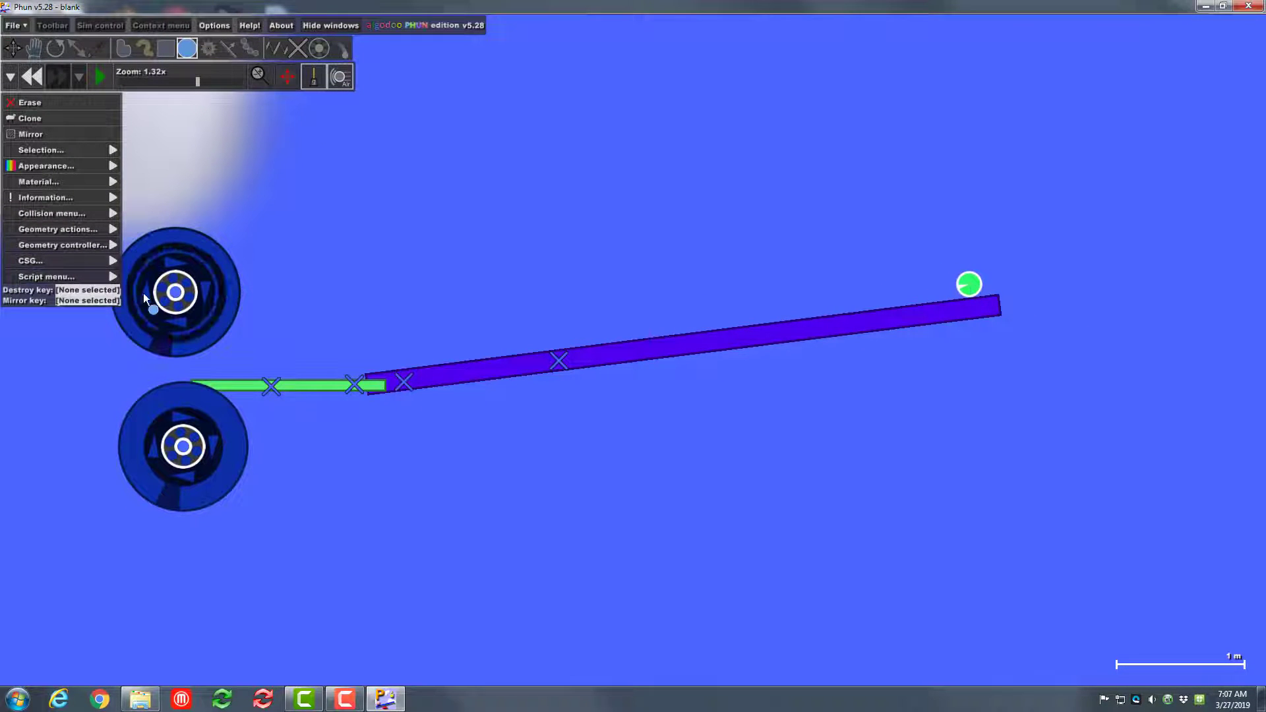
- Reverse the motor direction of the lower wheel's hinge
scroll(95, 378, down, 2)
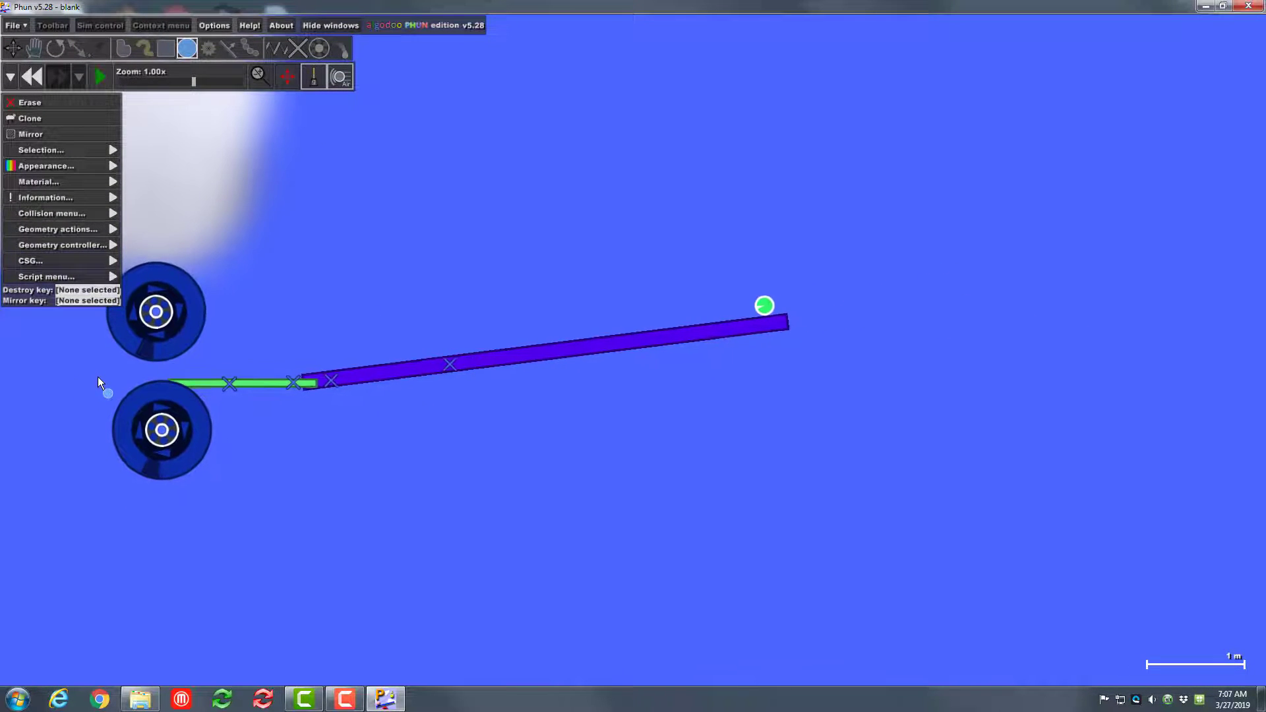
scroll(109, 383, up, 2)
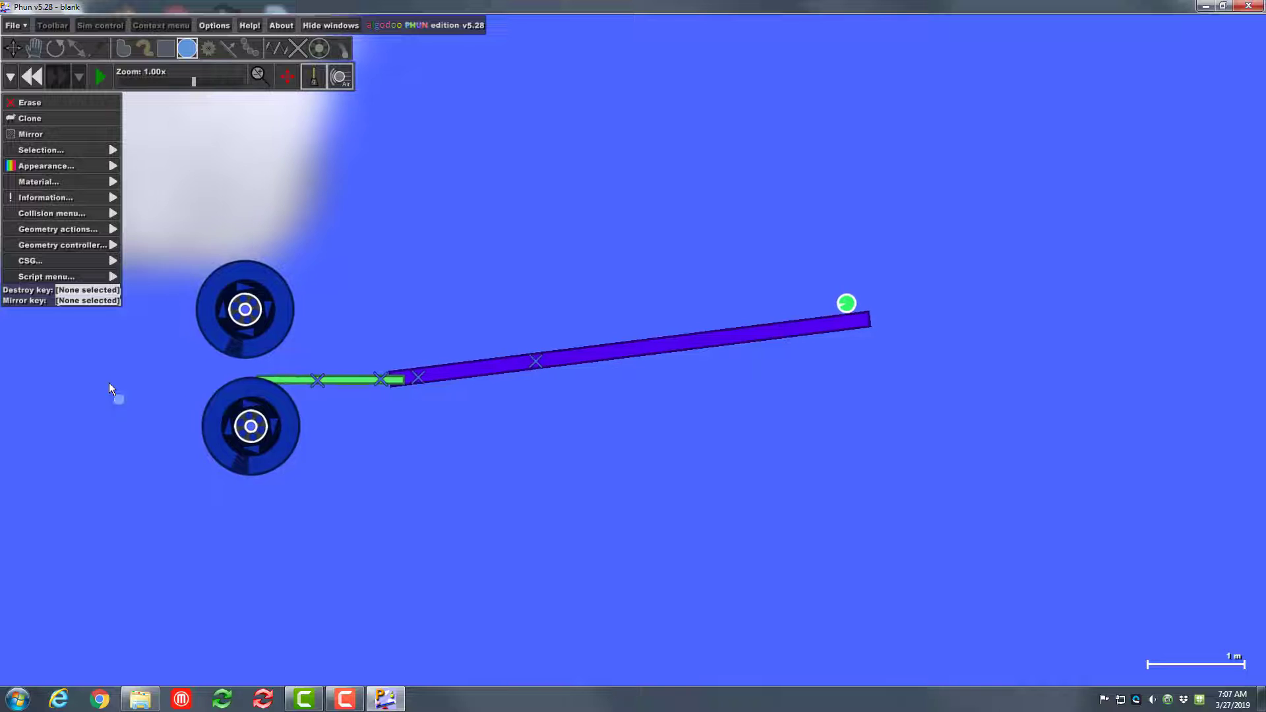
click(14, 48)
click(242, 418)
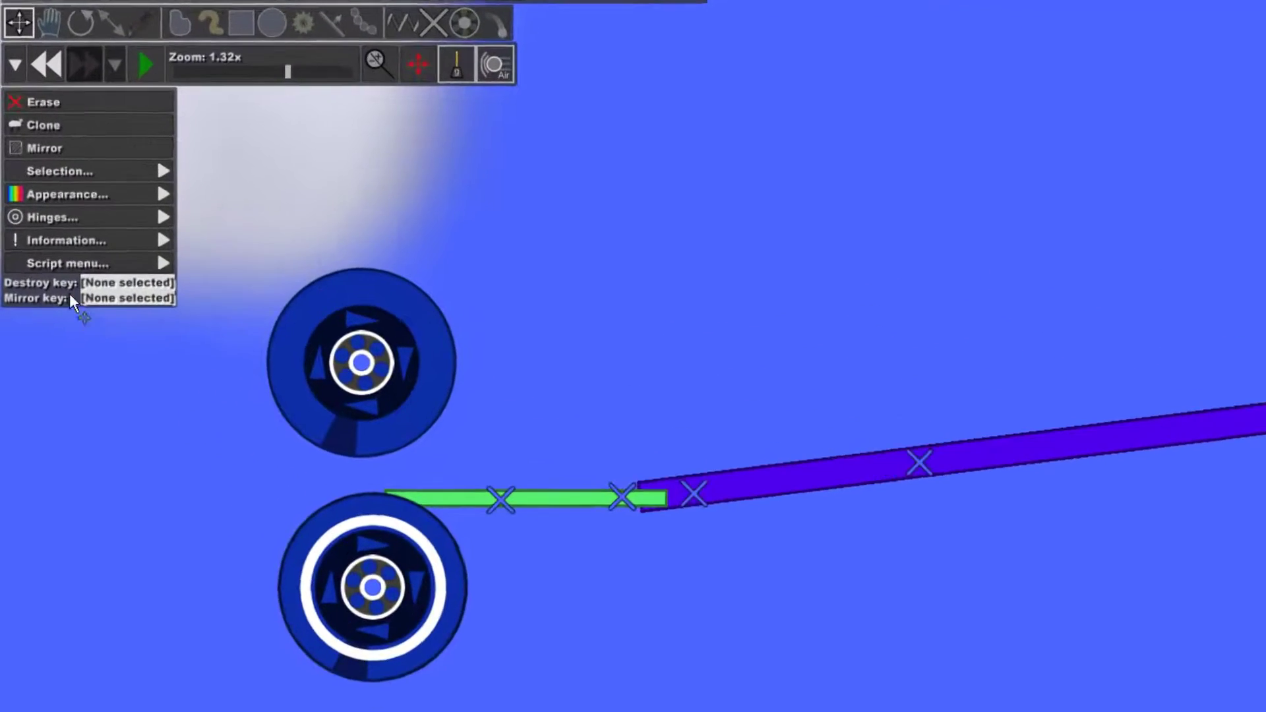
click(82, 212)
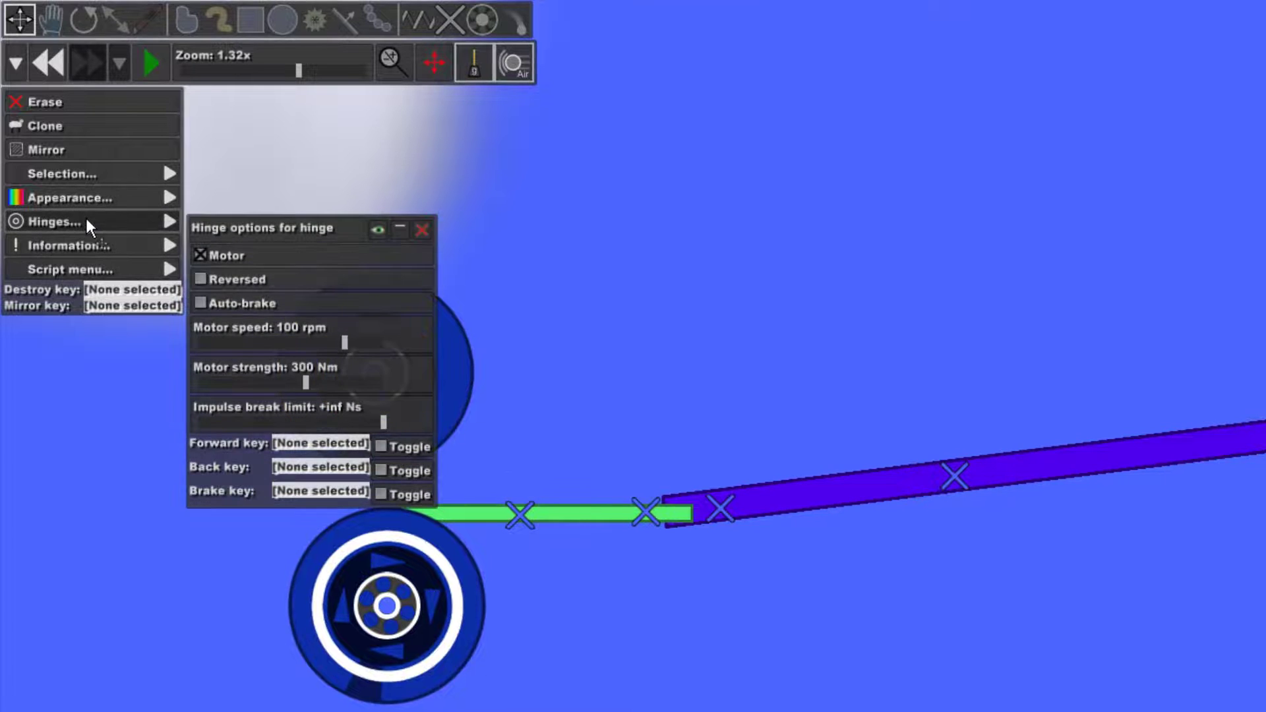
click(200, 277)
click(419, 234)
- Attach a tracer near the upper rim of each of the two wheels
scroll(433, 349, up, 4)
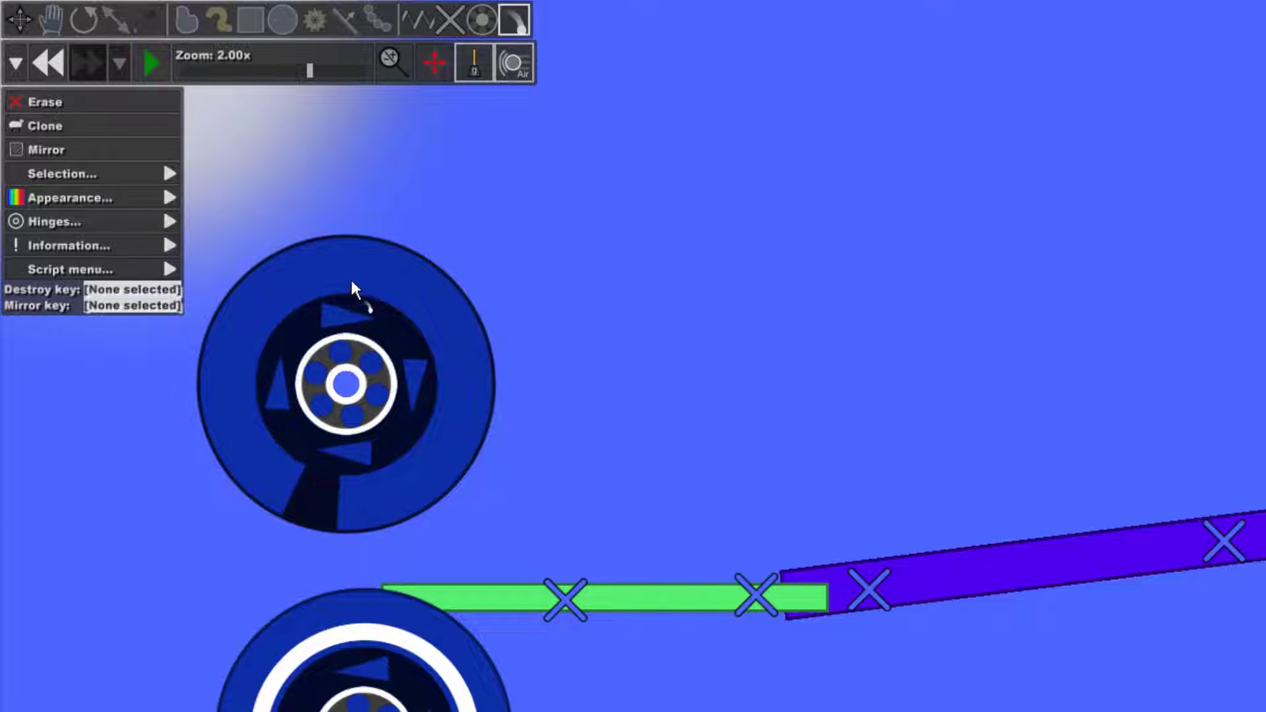
scroll(351, 261, up, 1)
click(354, 261)
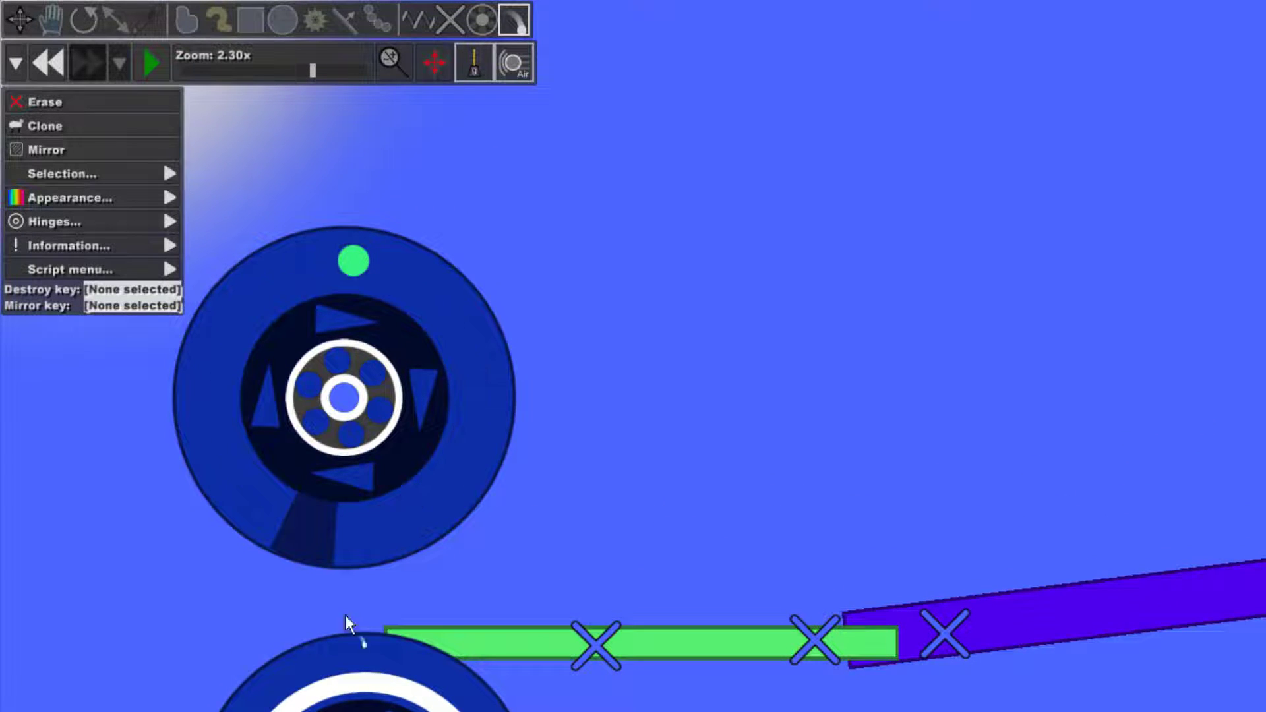
click(354, 655)
scroll(451, 458, down, 4)
scroll(448, 448, down, 2)
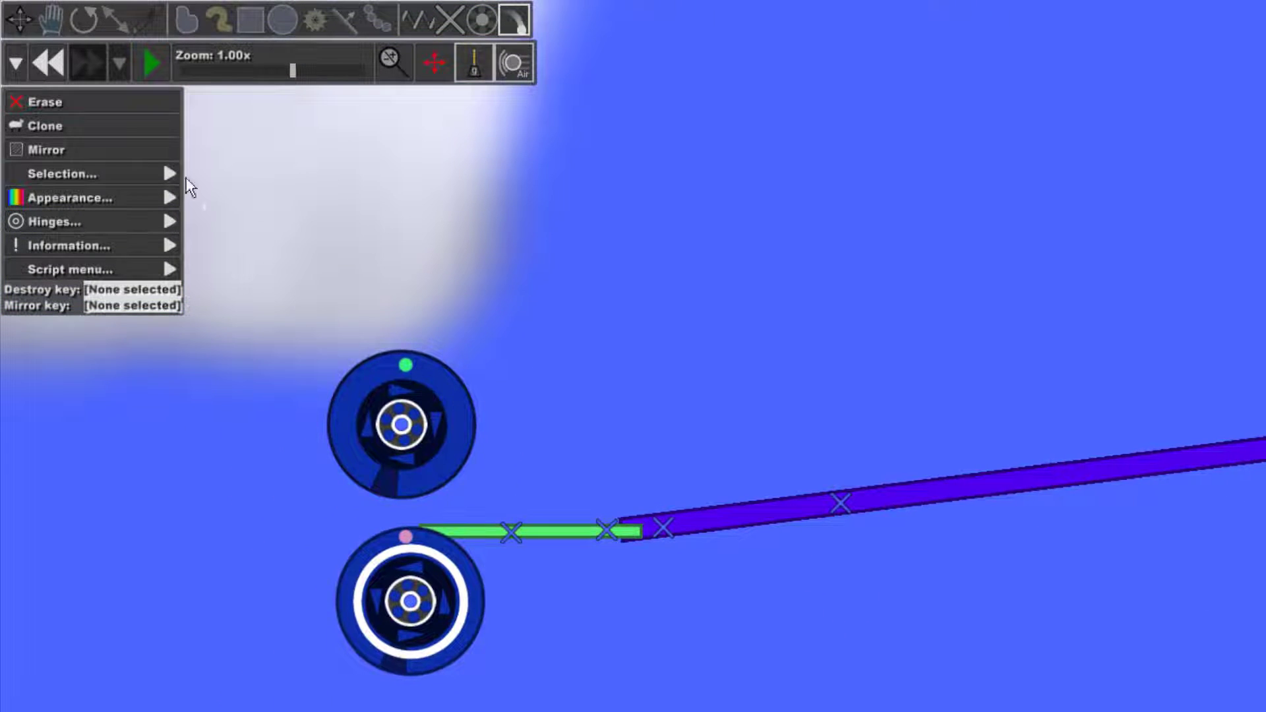
- Run the simulation to watch the ball roll down the ramp and the wheels spin, and rewind to the starting state
click(149, 69)
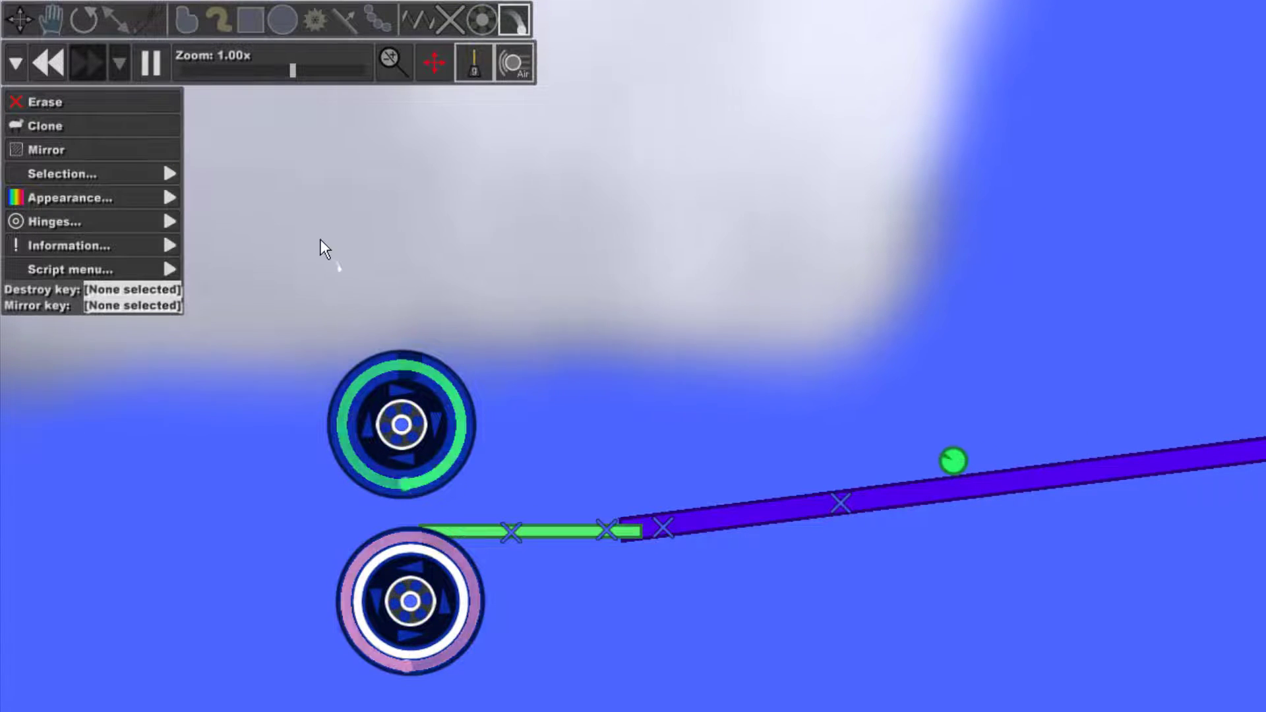
scroll(80, 495, down, 2)
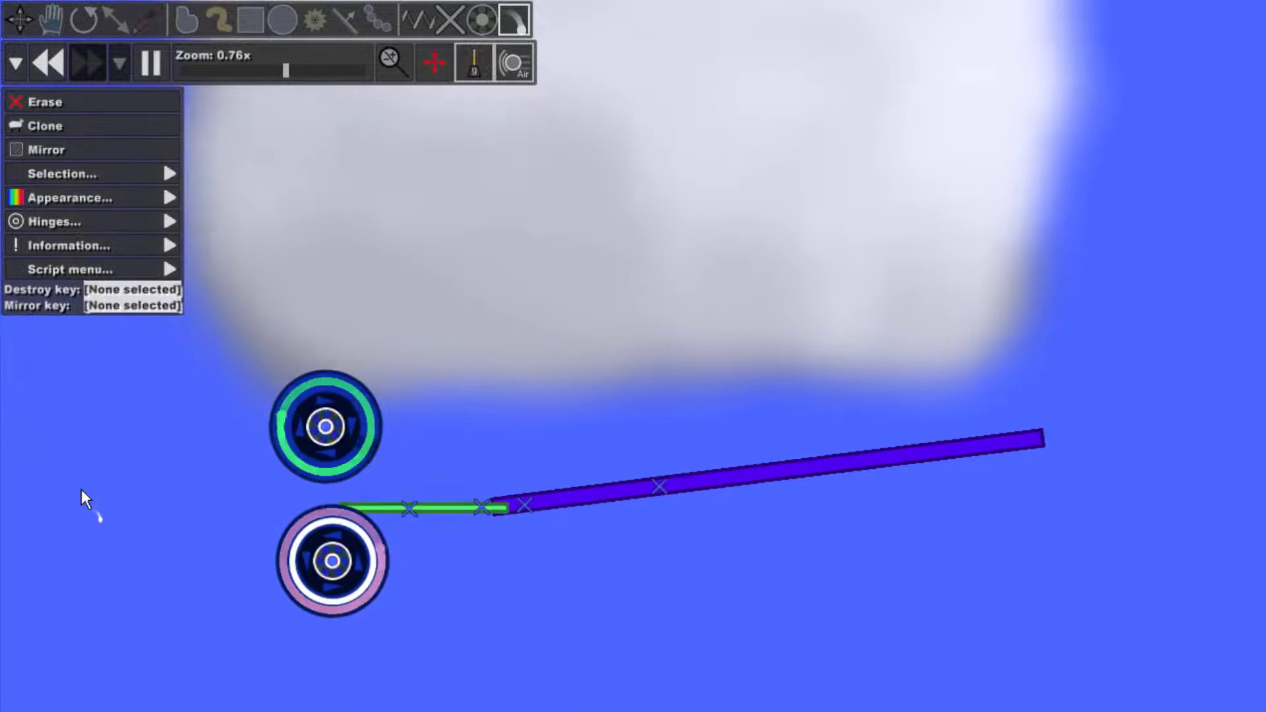
scroll(404, 490, up, 3)
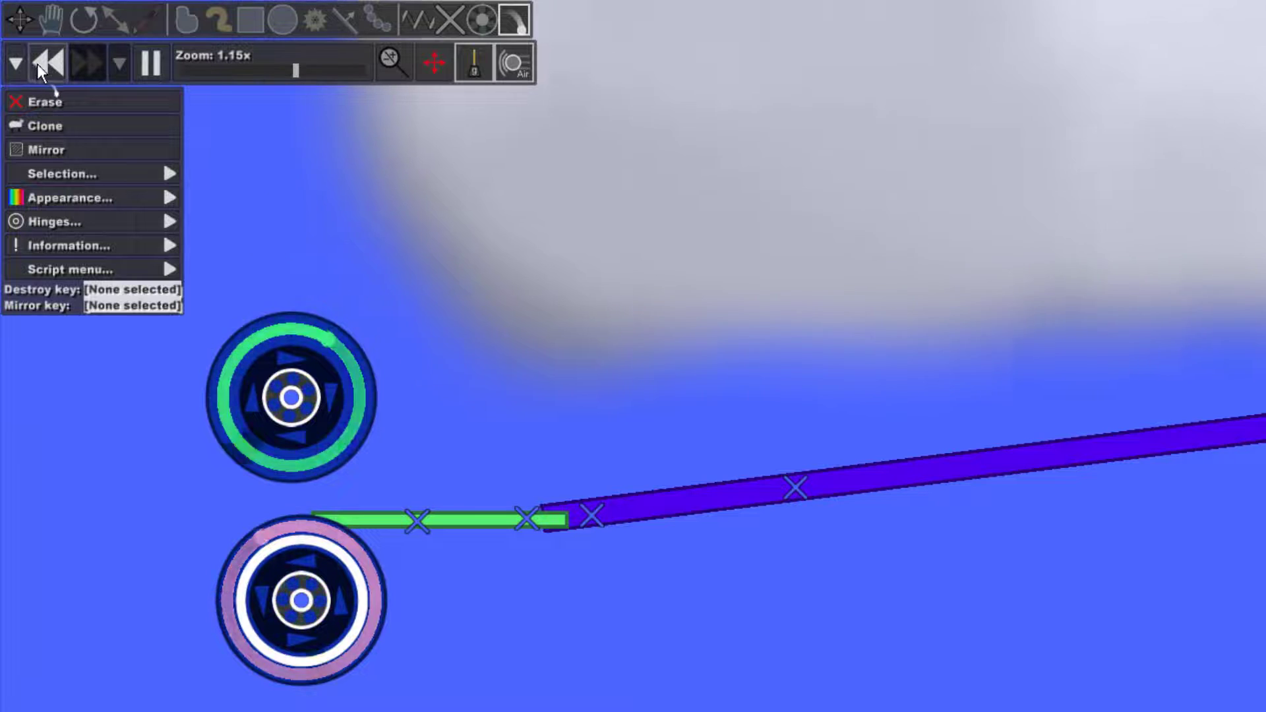
click(41, 63)
- Add the ball to collision group B while keeping it in collision group A
scroll(1105, 381, up, 3)
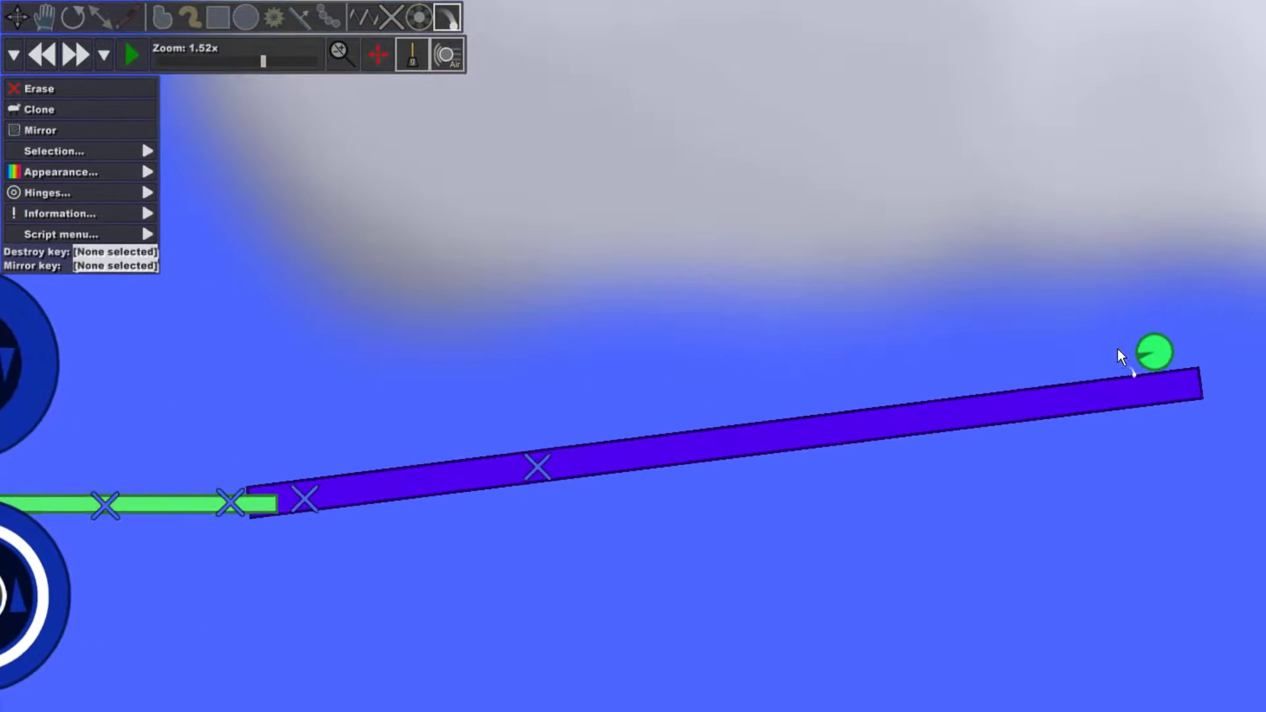
click(1165, 350)
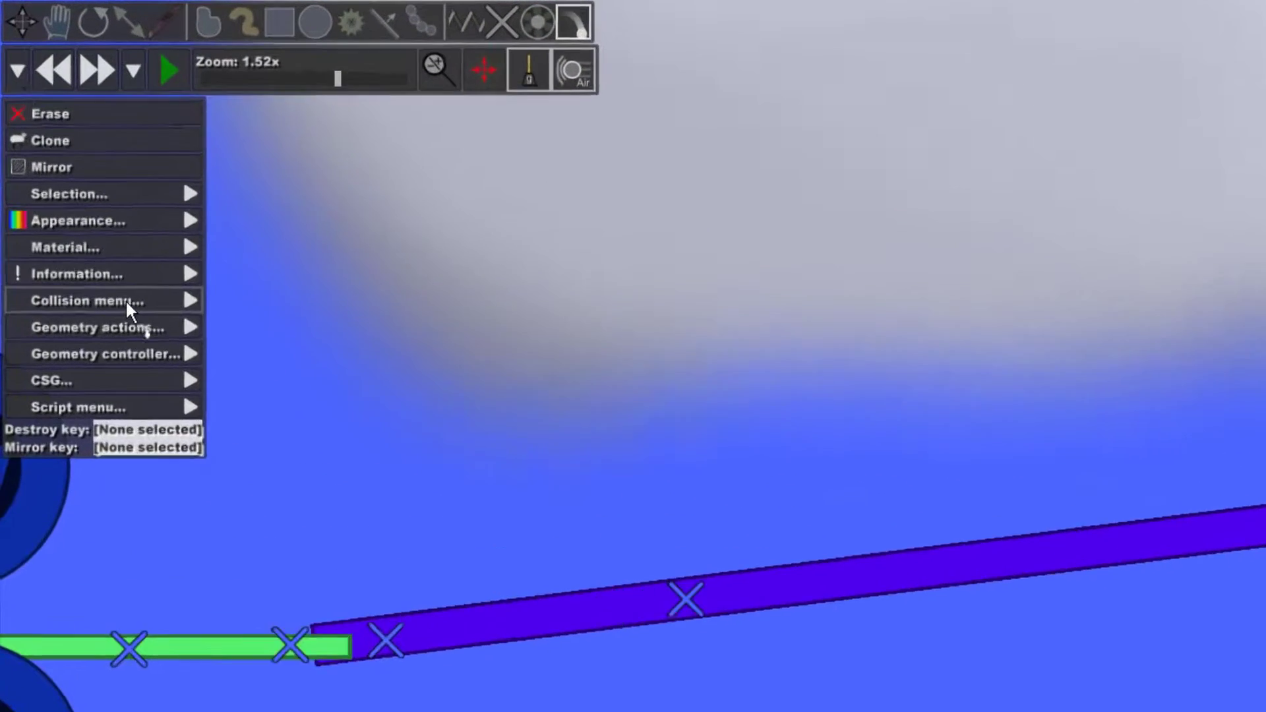
mouse_move(98, 234)
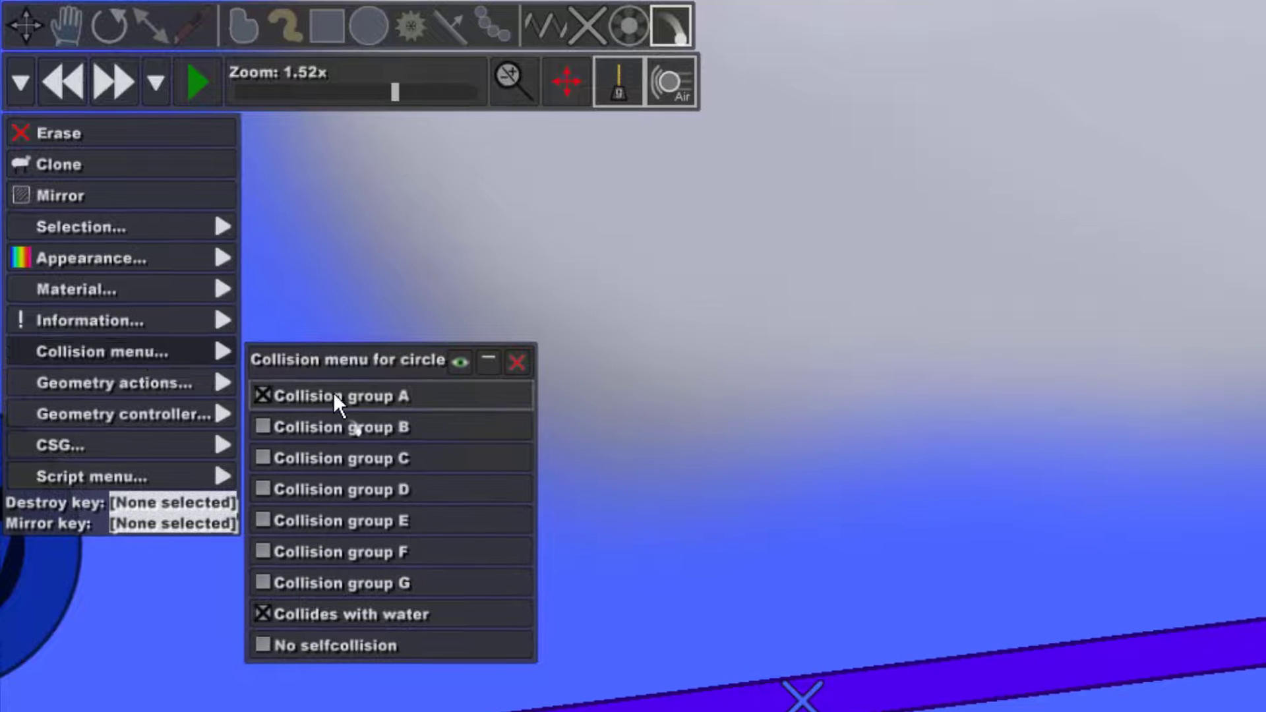
click(310, 426)
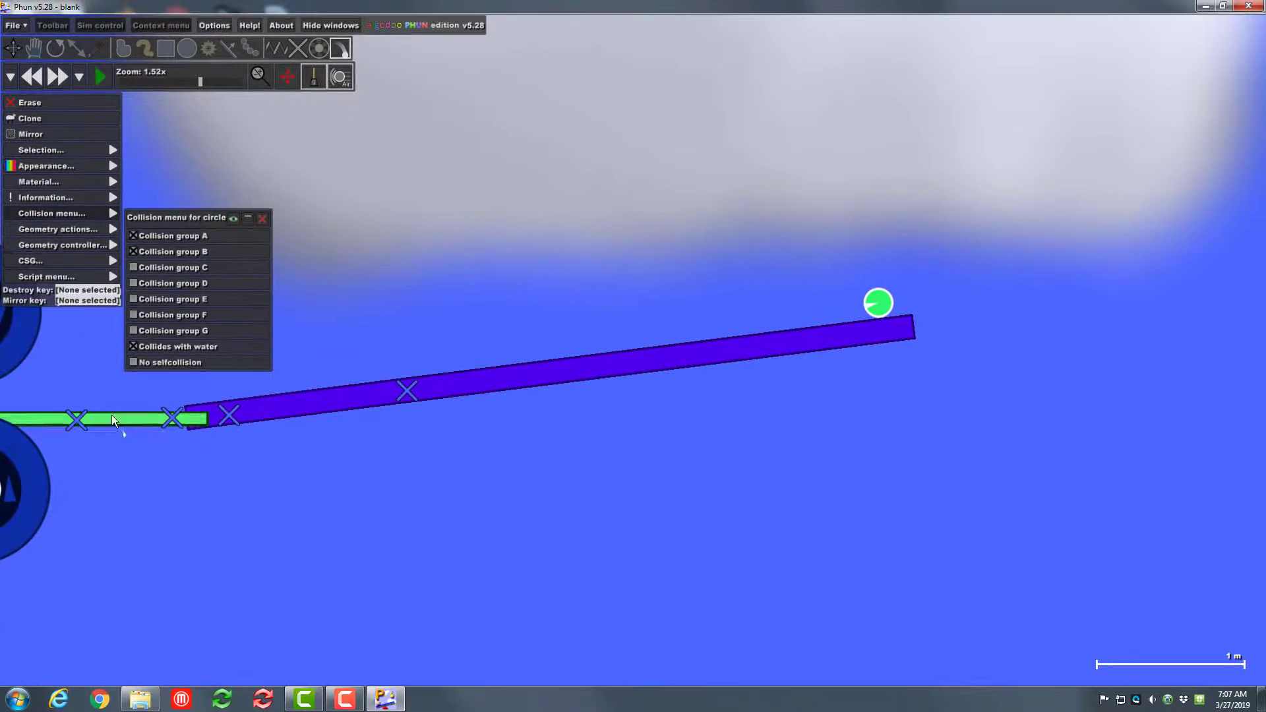
- Run the simulation to watch the ball pass between the wheels, clear the selection, and pause
scroll(141, 503, down, 6)
drag(116, 371, 512, 401)
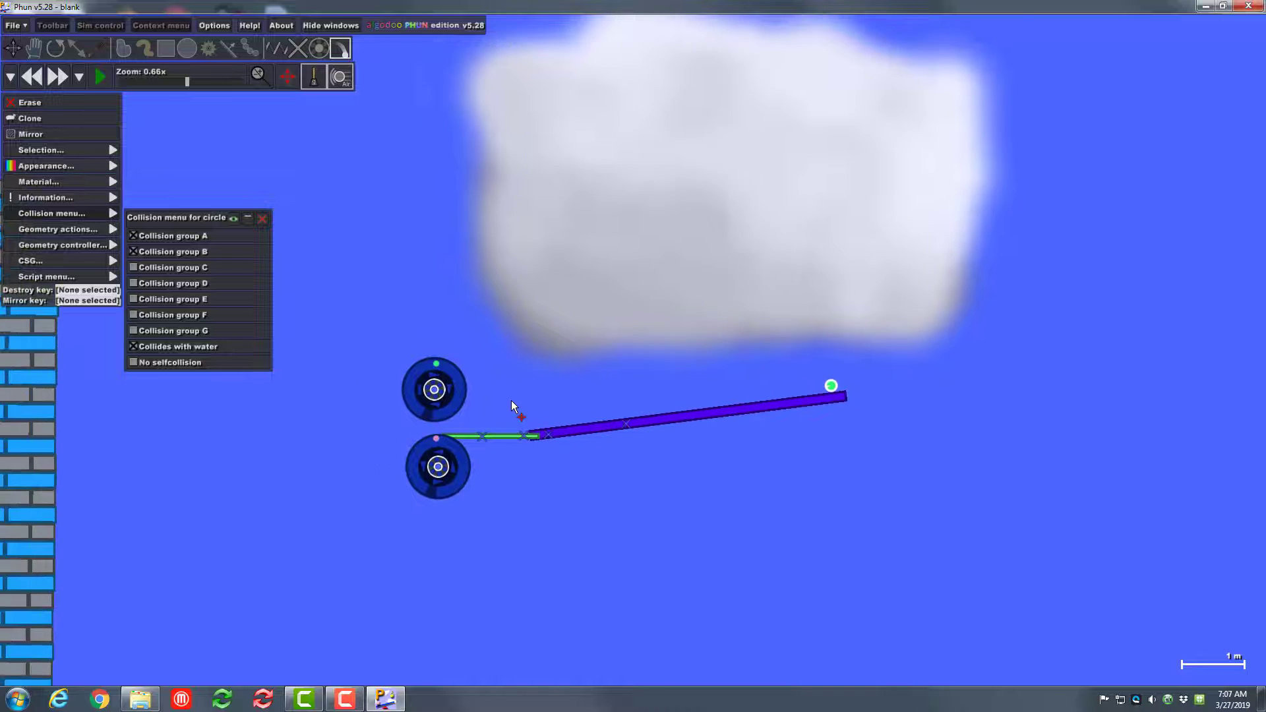
click(99, 79)
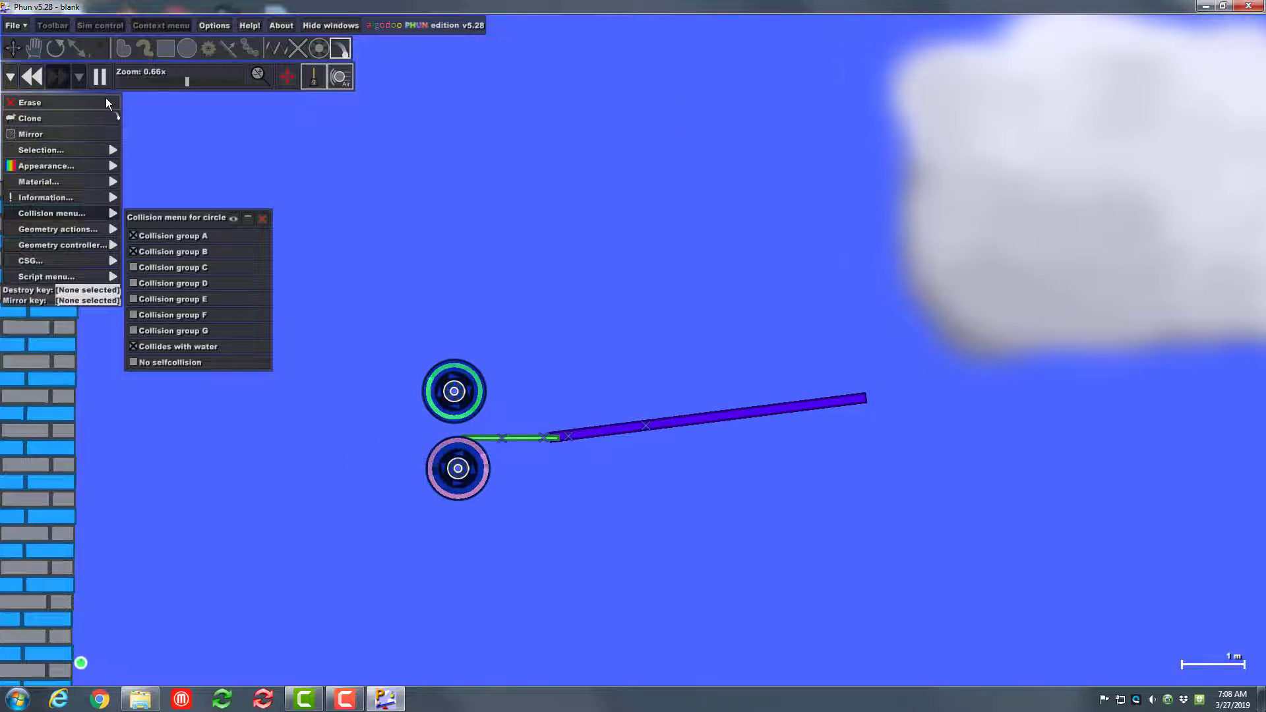
scroll(277, 256, down, 1)
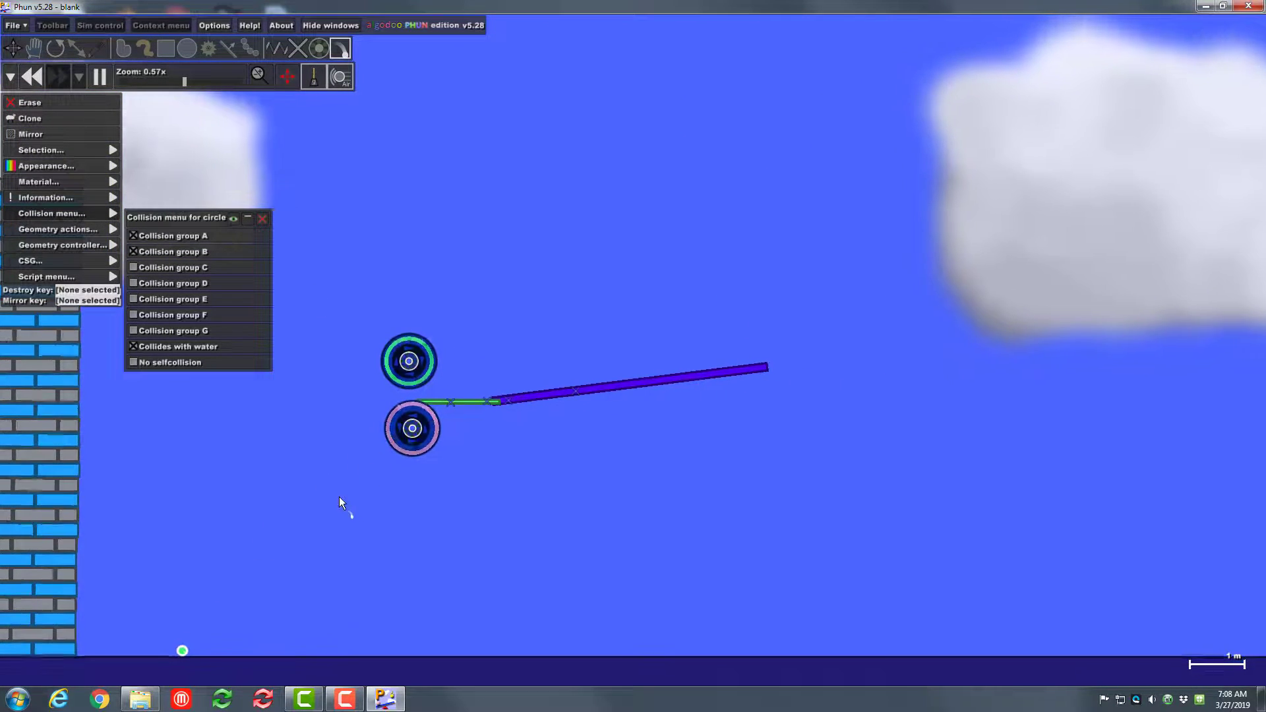
scroll(409, 468, up, 2)
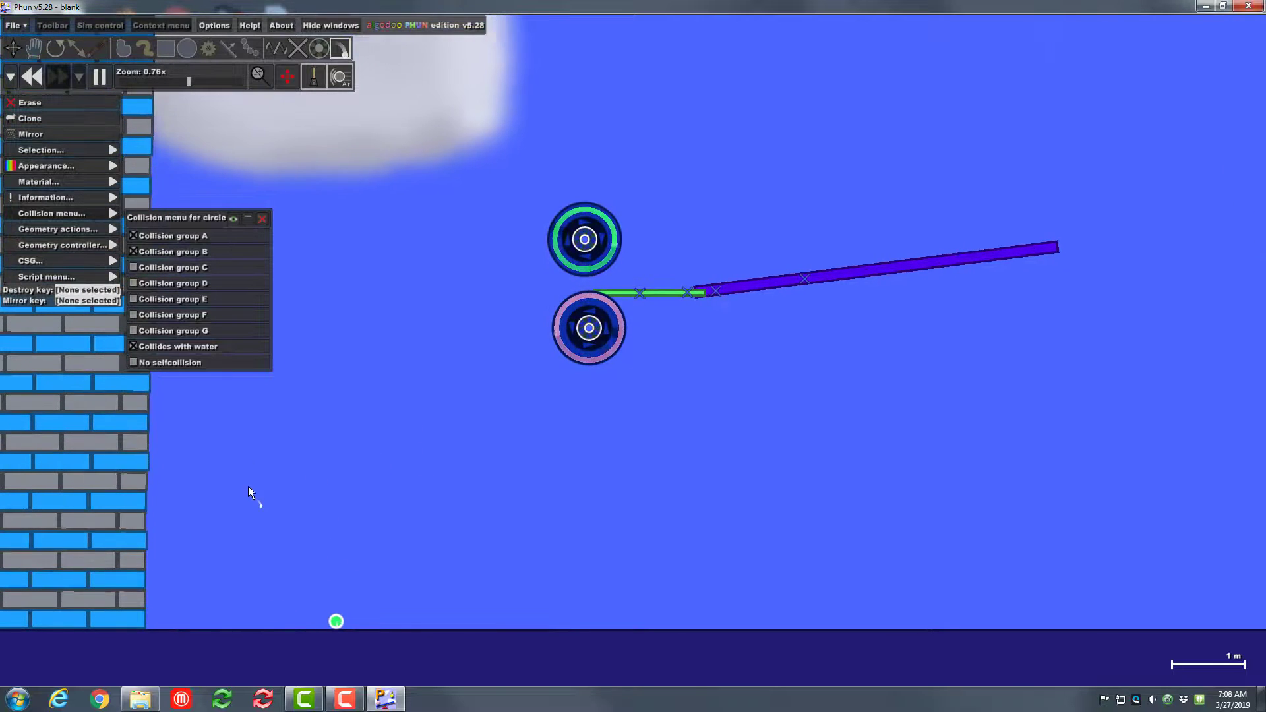
scroll(572, 274, up, 1)
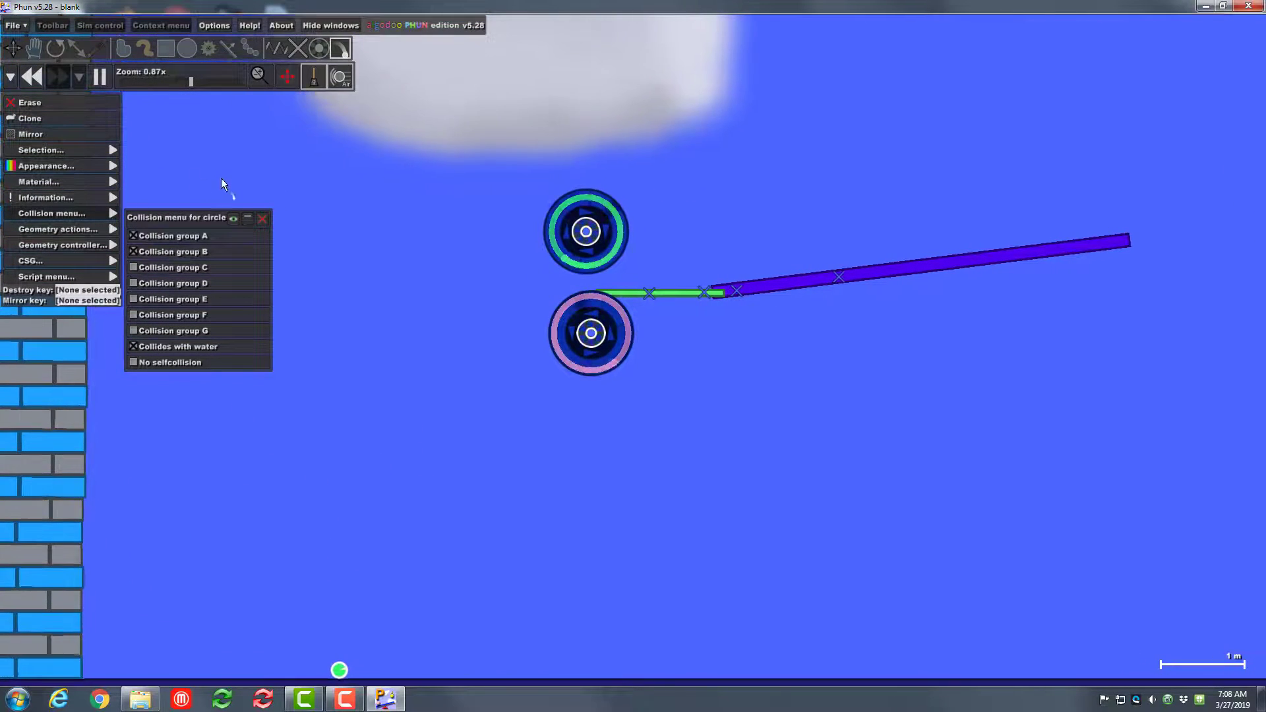
click(263, 219)
scroll(432, 208, up, 2)
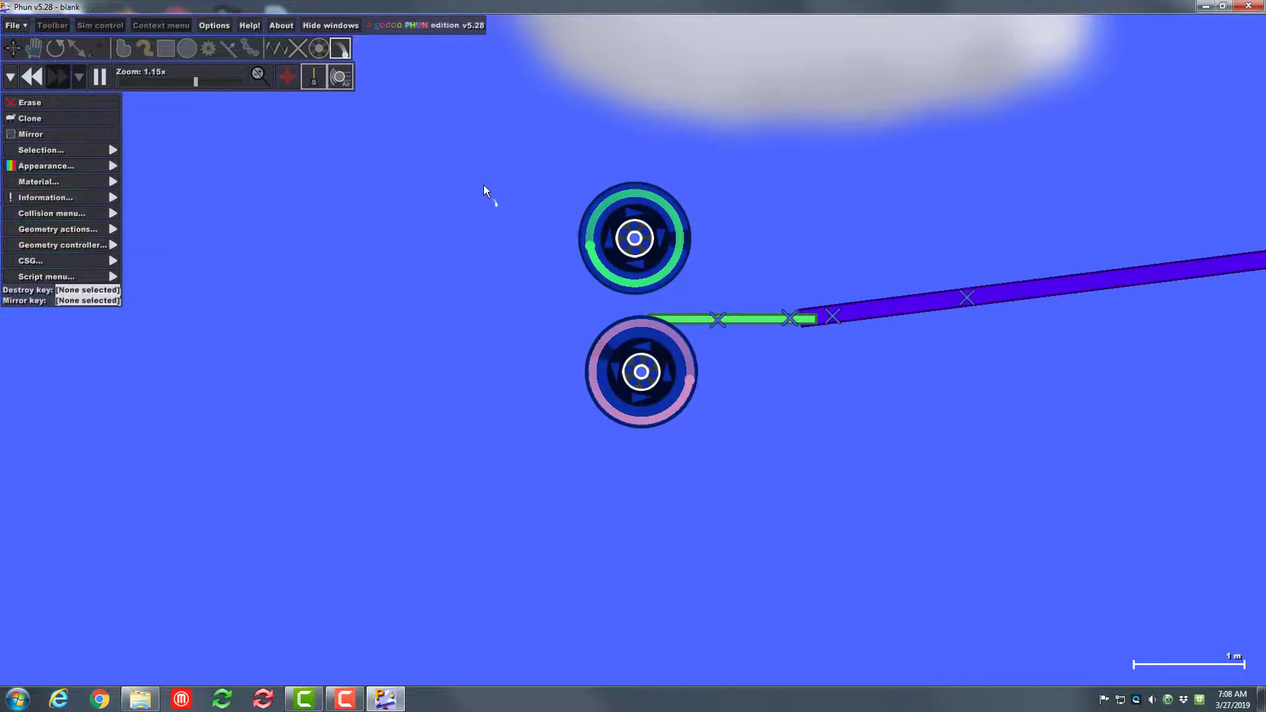
click(511, 178)
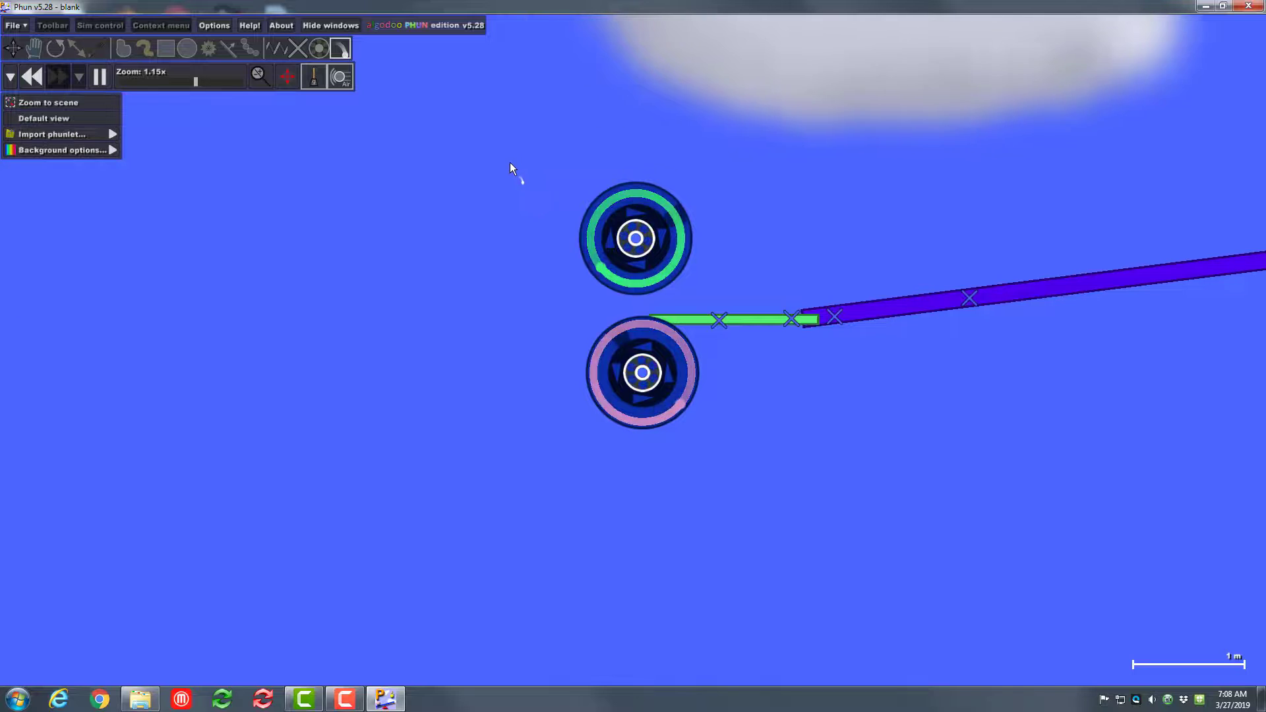
click(100, 77)
scroll(510, 205, up, 3)
click(711, 263)
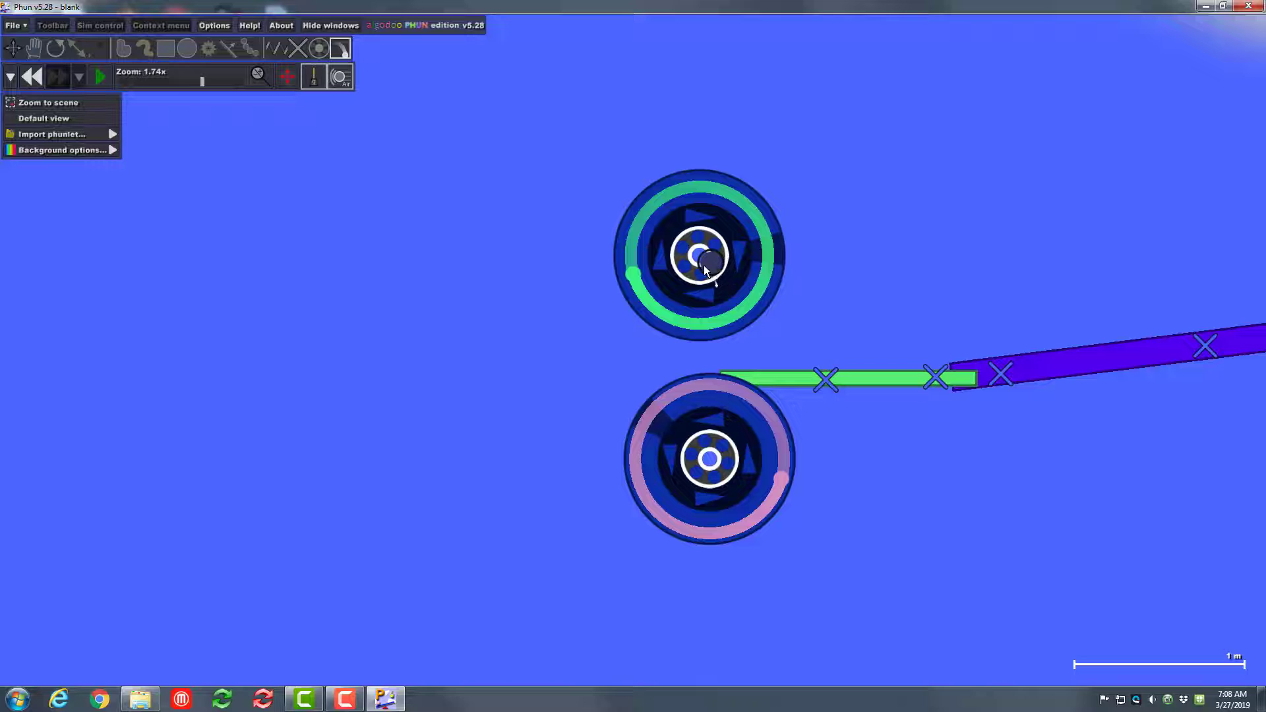
click(31, 77)
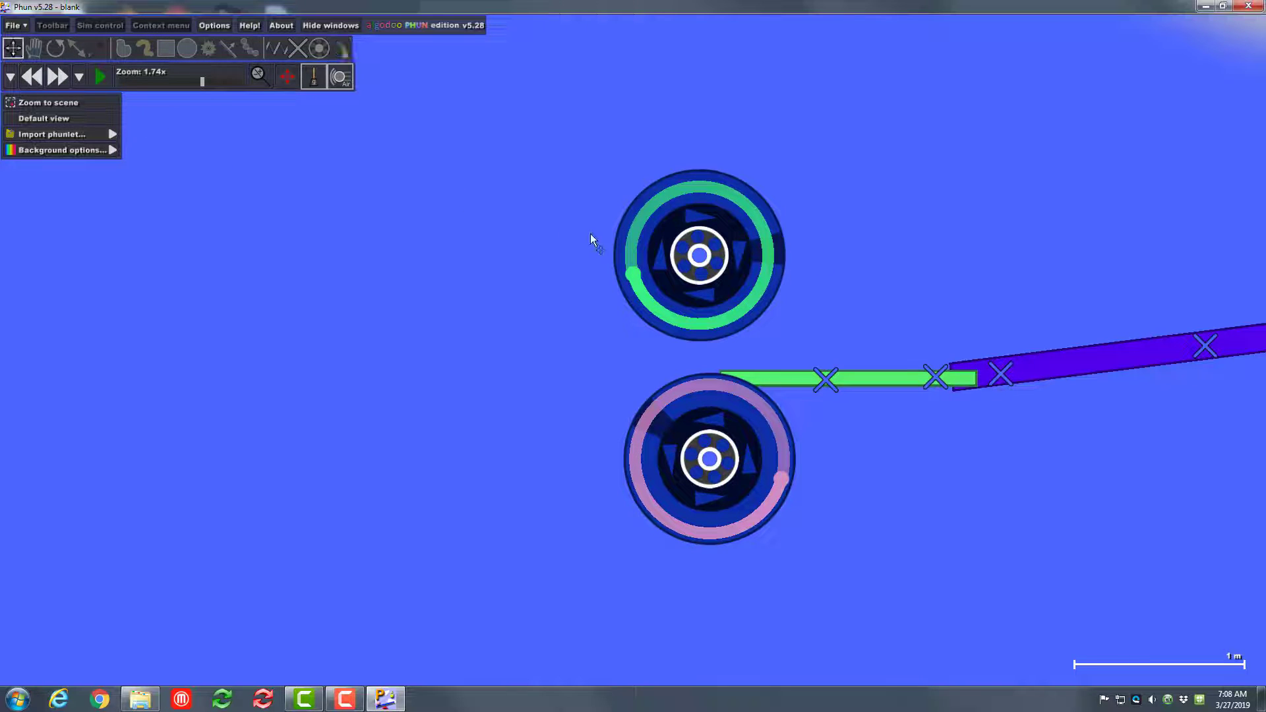
- Set the motor speed of the upper wheel's hinge to 200 rpm
click(674, 253)
mouse_move(100, 186)
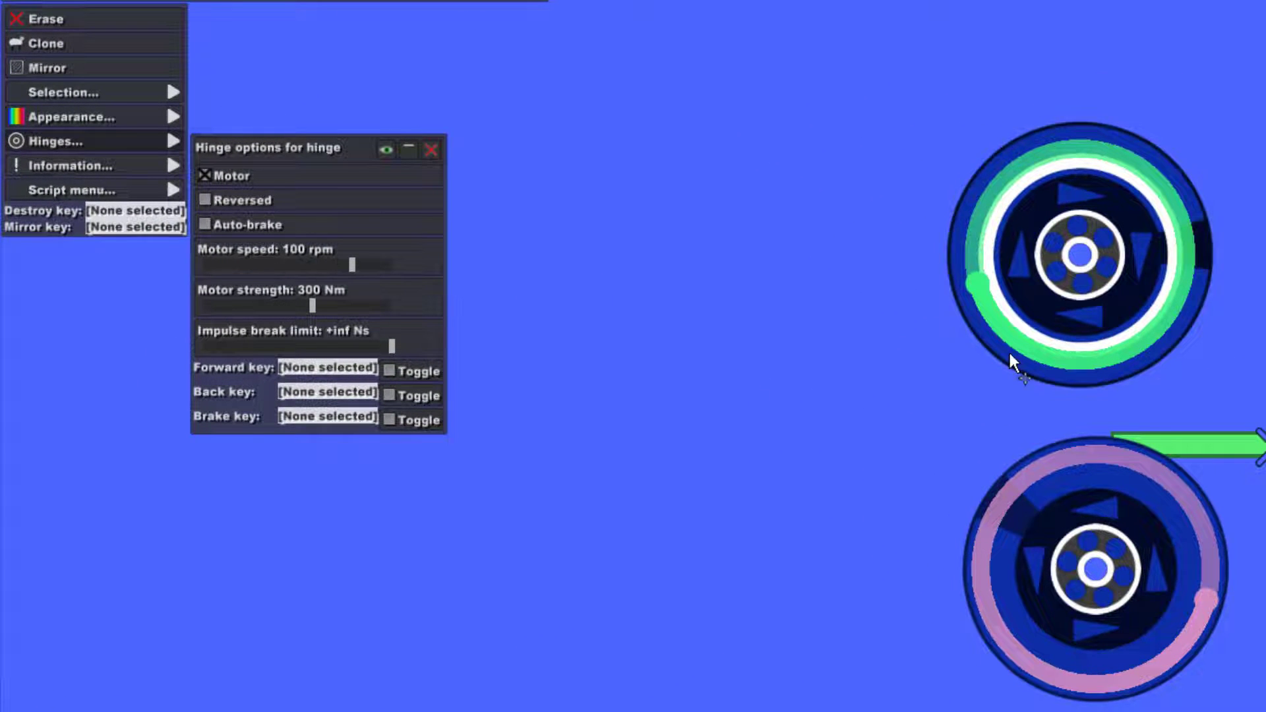
scroll(1008, 350, up, 2)
click(1142, 283)
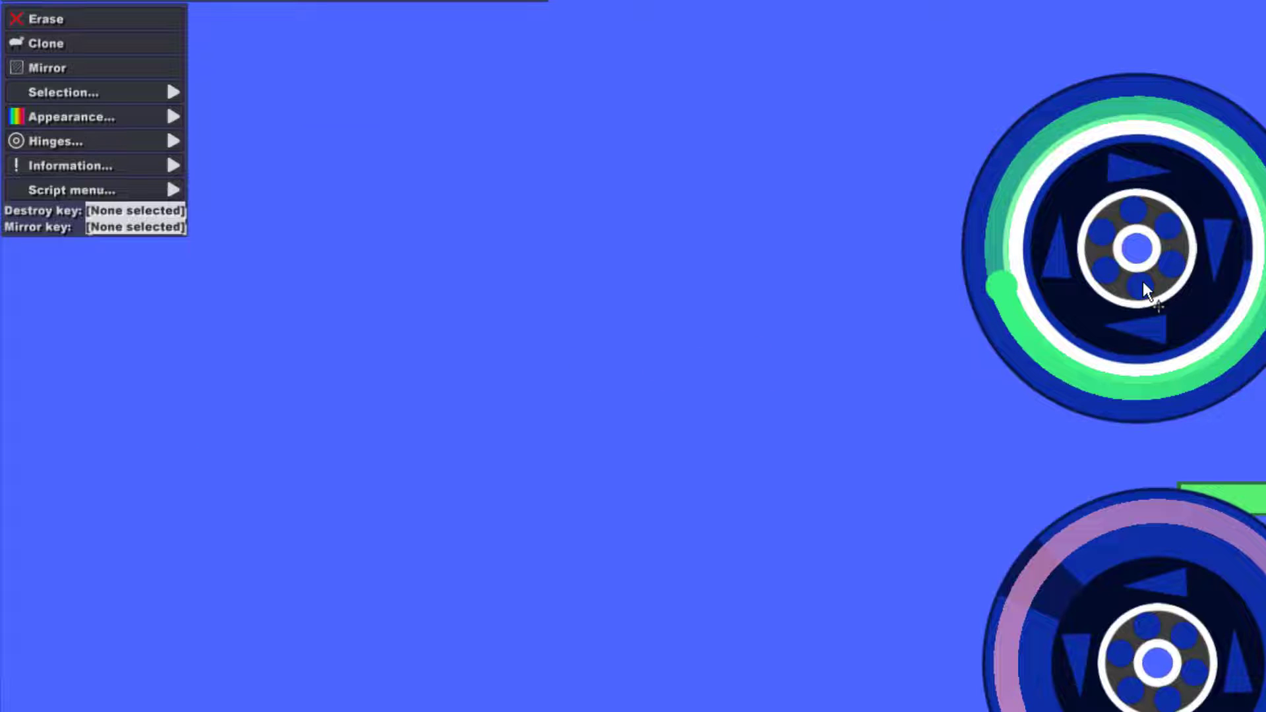
mouse_move(112, 140)
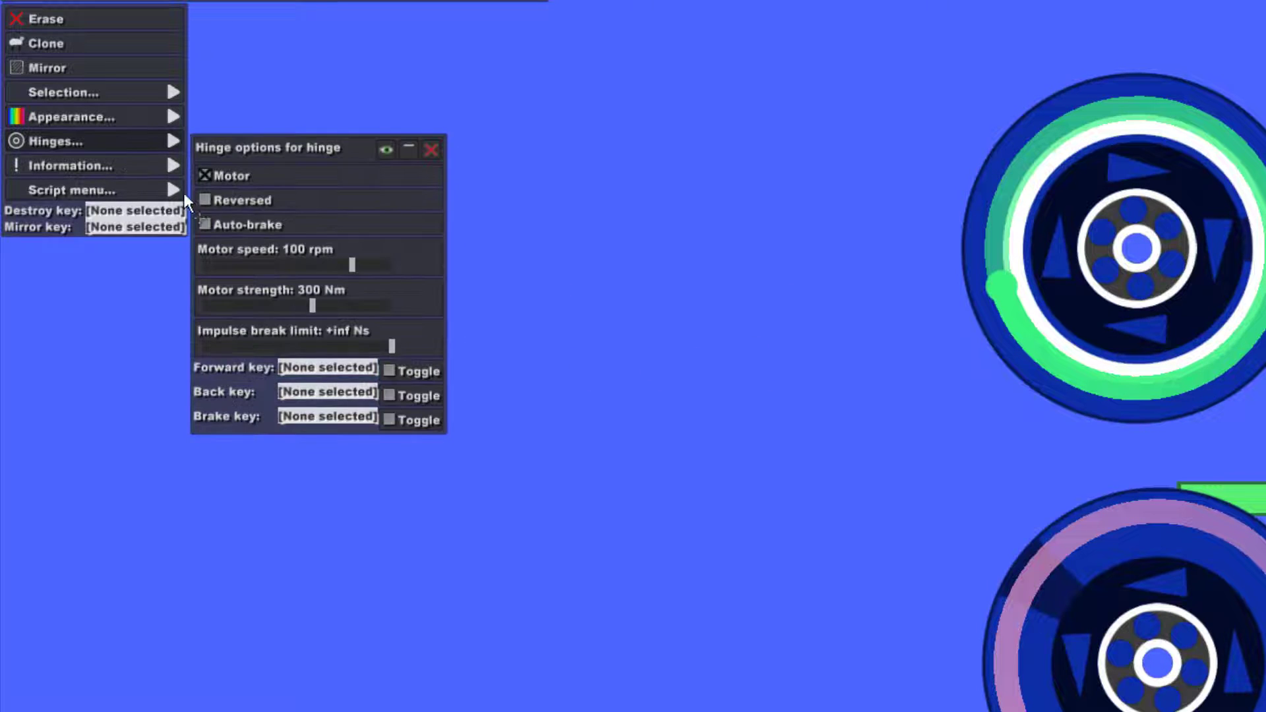
click(291, 249)
key(BackSpace)
text(2)
- Set the motor speed of the lower wheel's hinge to 200 rpm and deselect it
click(1153, 673)
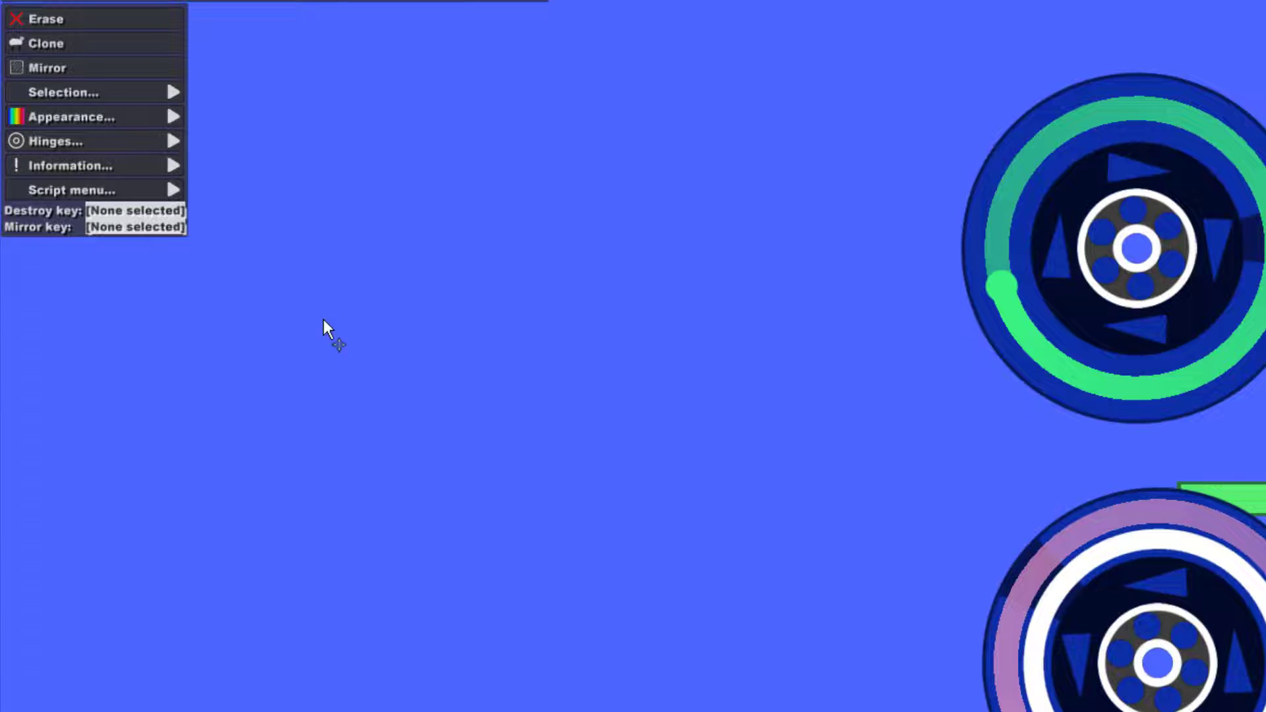
mouse_move(136, 139)
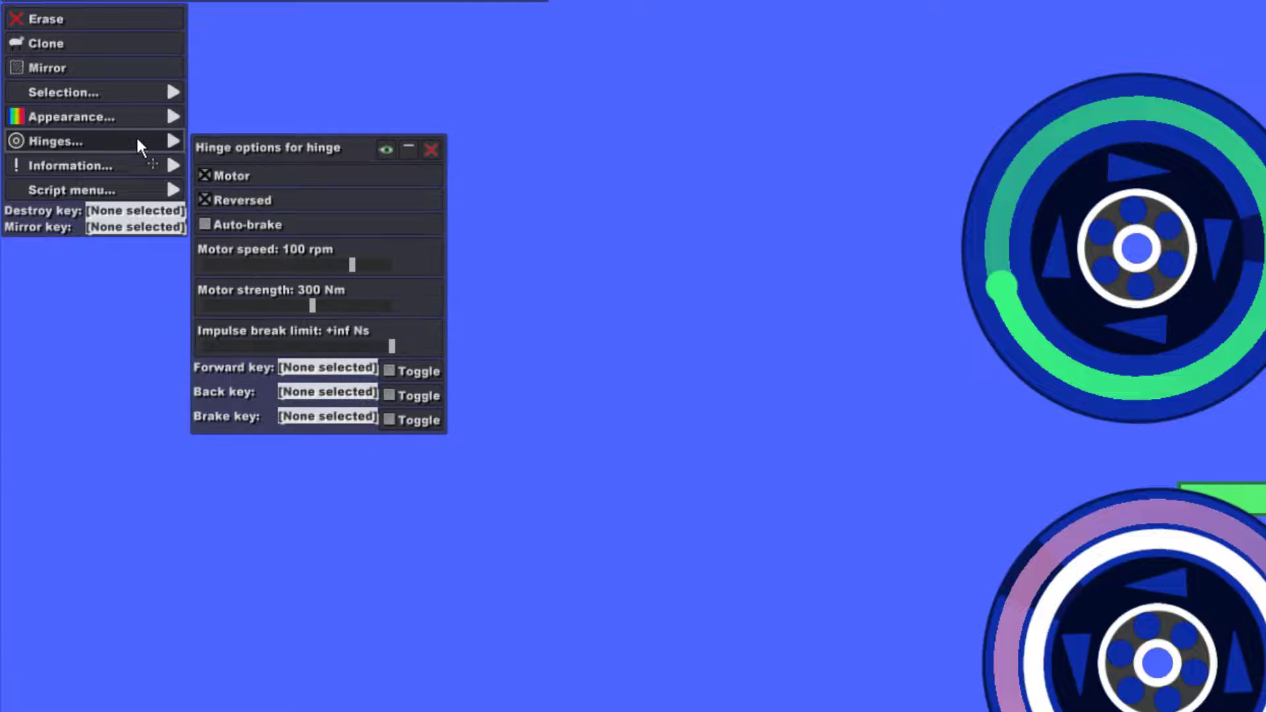
click(293, 249)
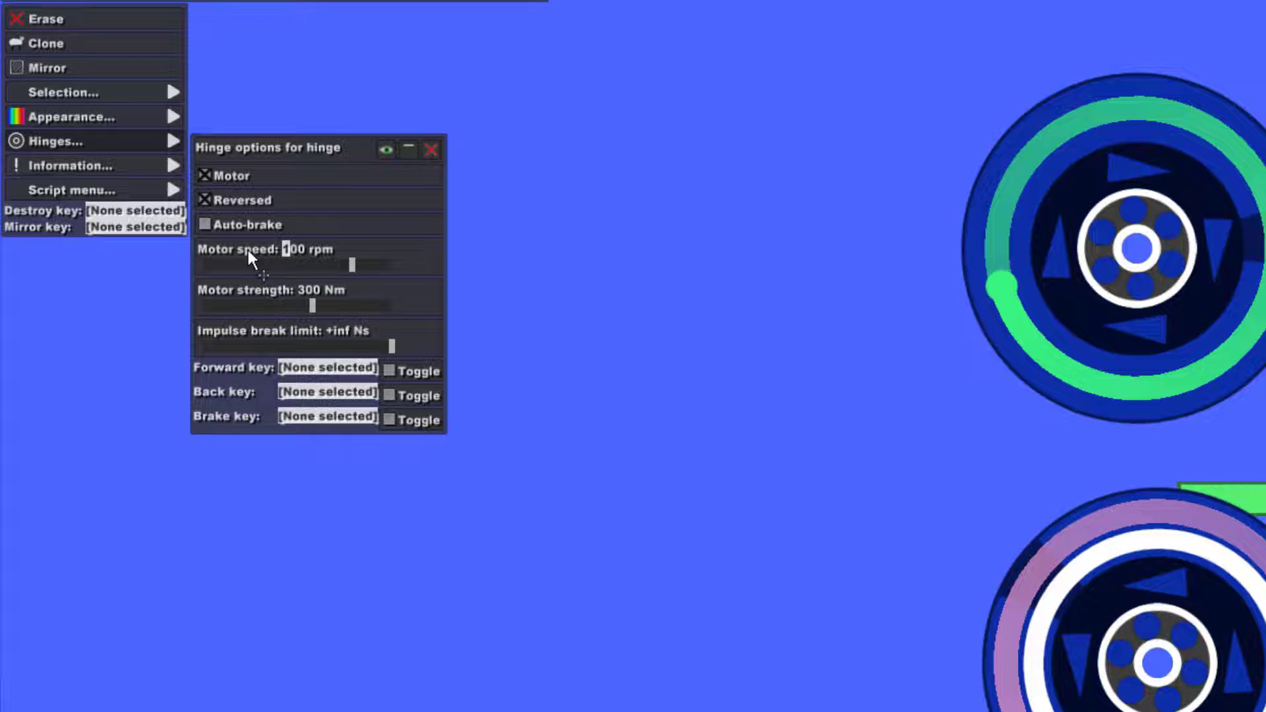
text(2)
key(Return)
right_click(616, 299)
scroll(633, 356, down, 2)
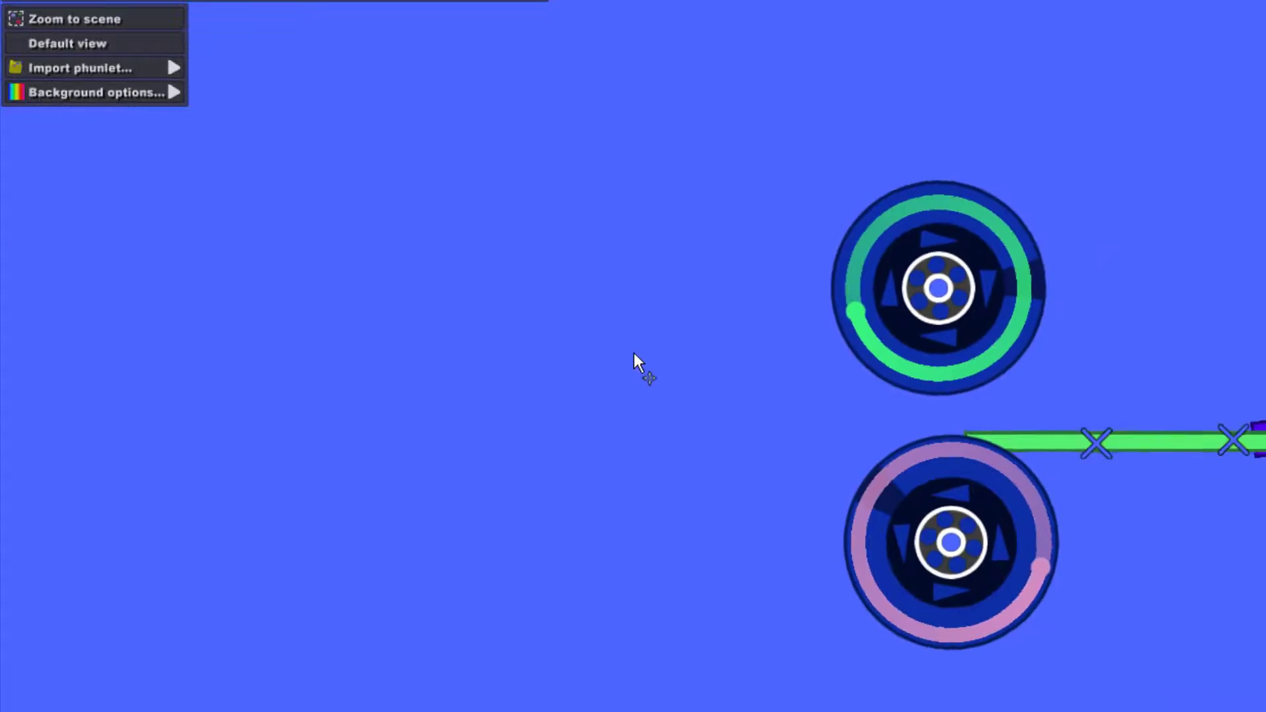
- Move the ball to the plank's raised right end, and test the launch by running and rewinding the simulation
scroll(635, 354, down, 4)
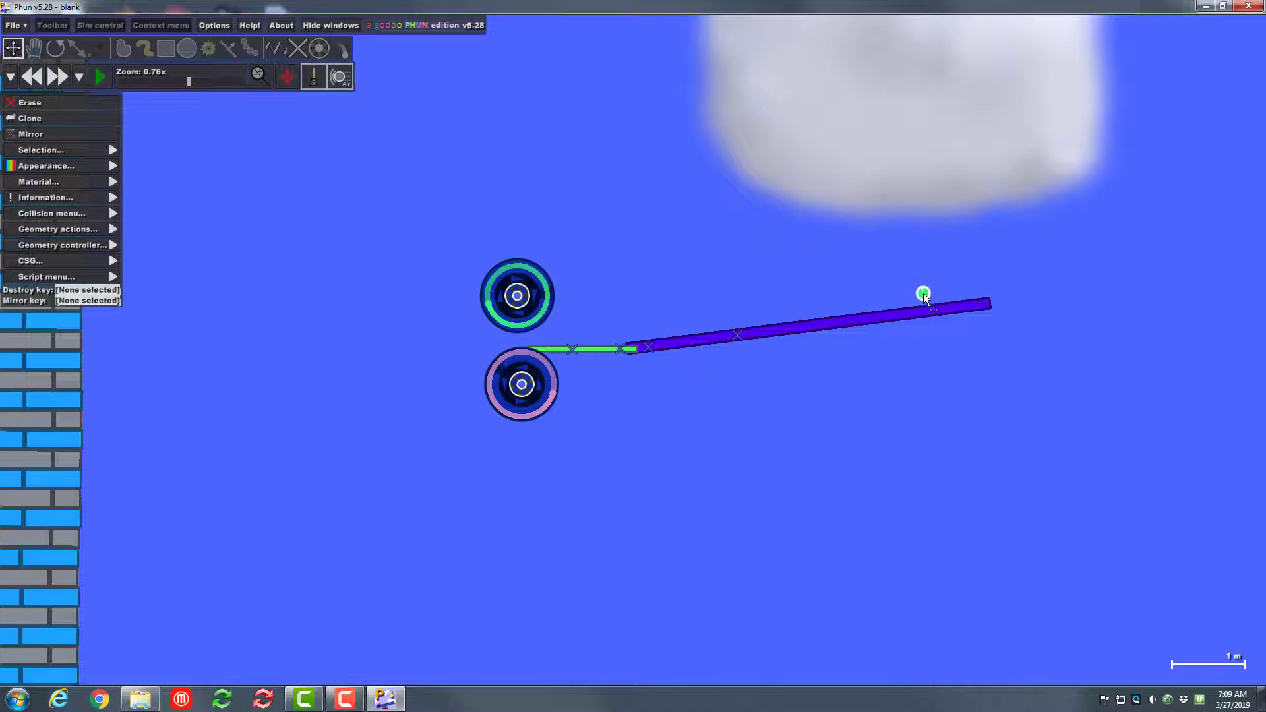
drag(924, 294, 975, 287)
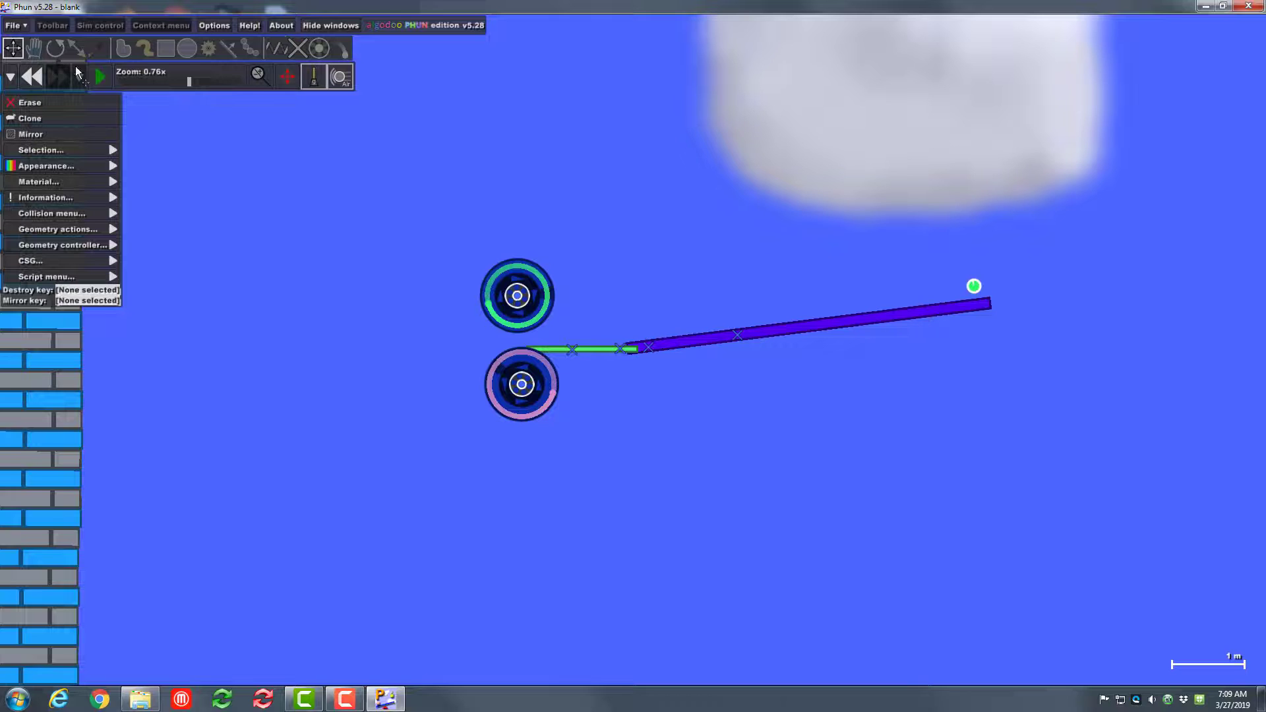
click(100, 77)
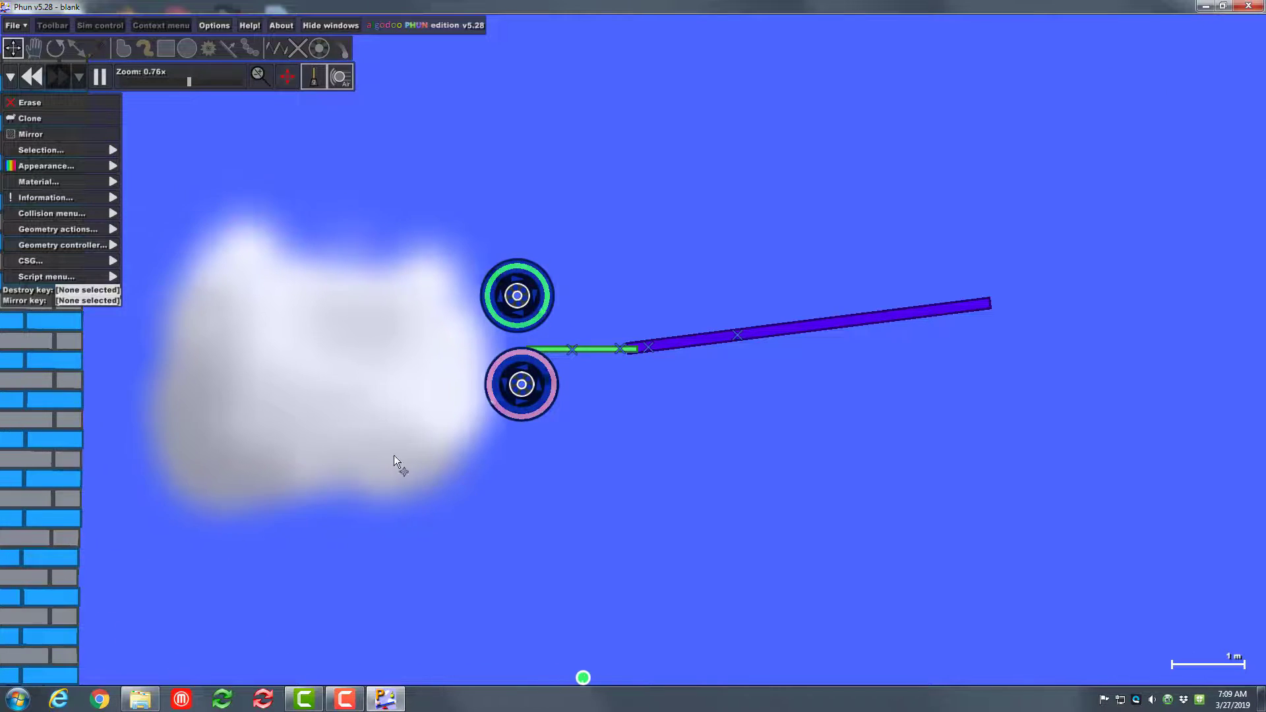
click(99, 76)
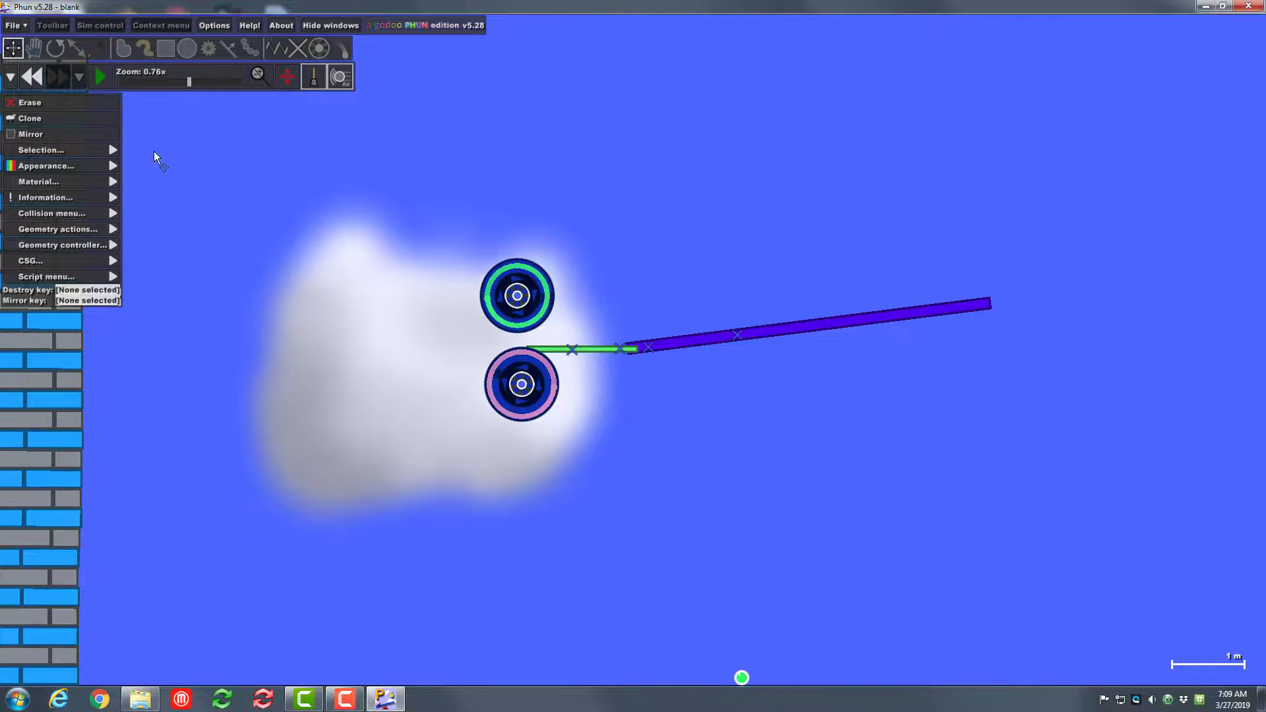
click(31, 77)
scroll(950, 310, up, 3)
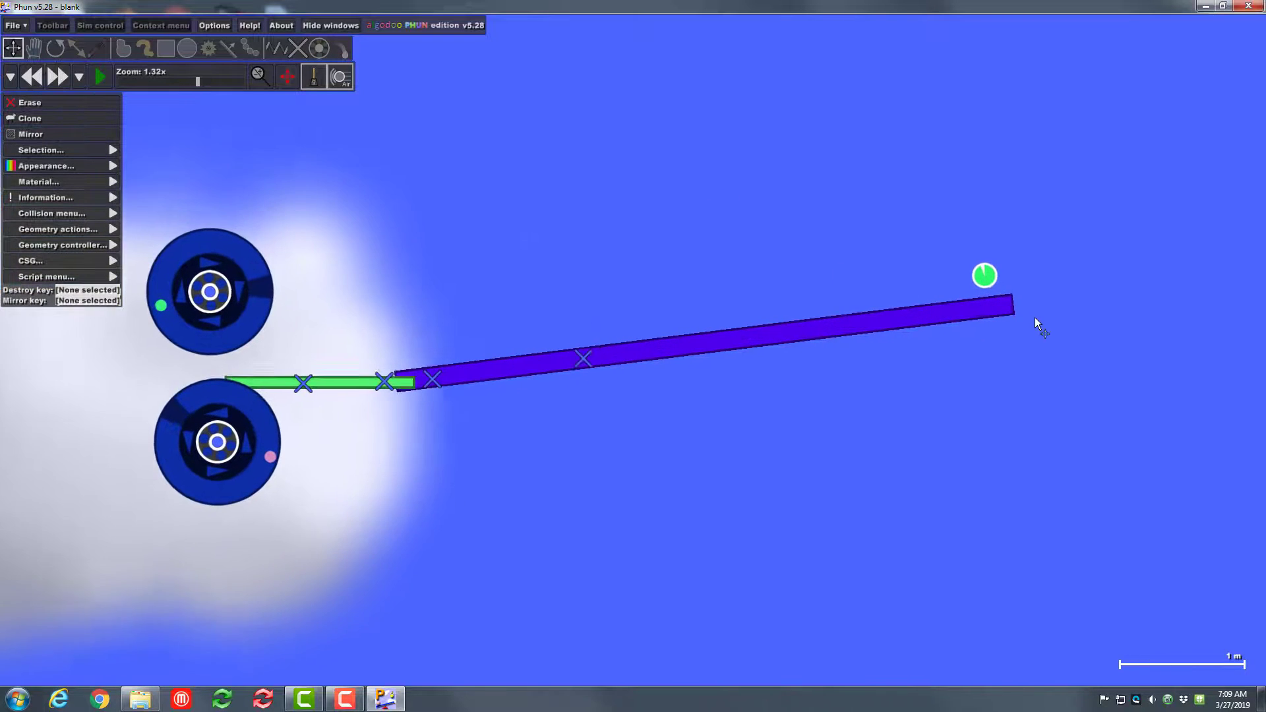
- Change the ball's material to steel
mouse_move(68, 170)
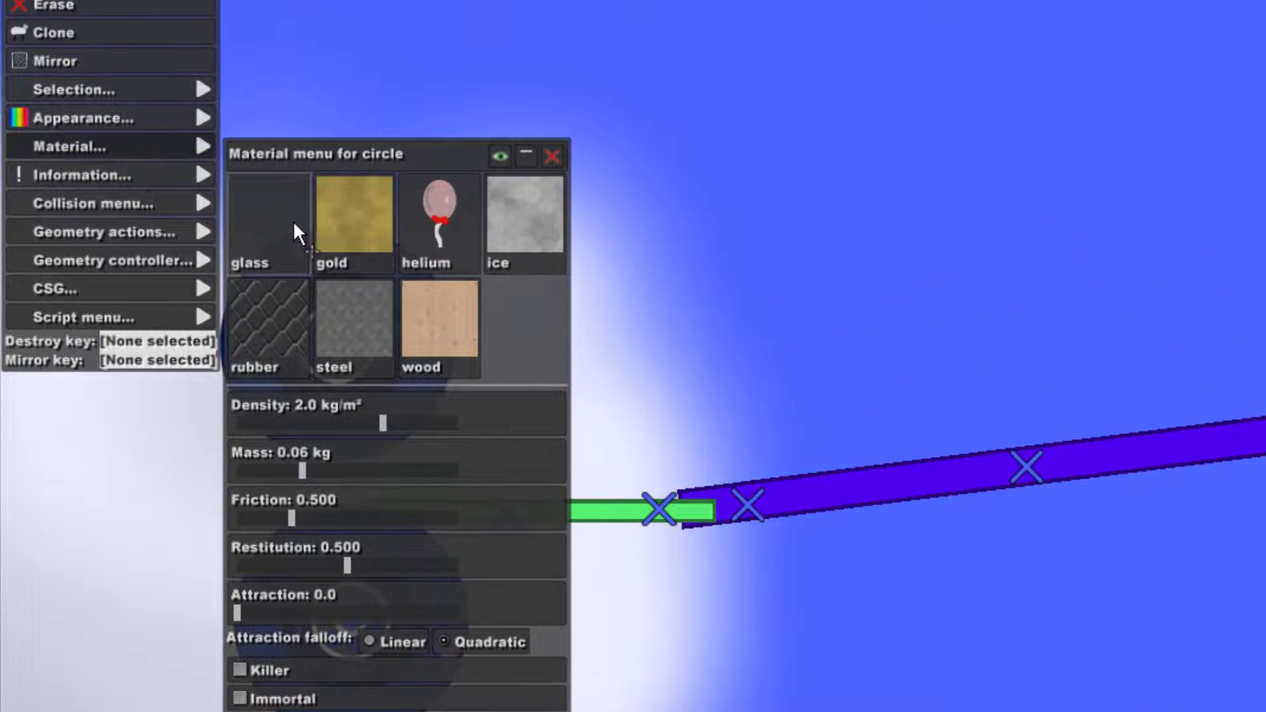
click(354, 299)
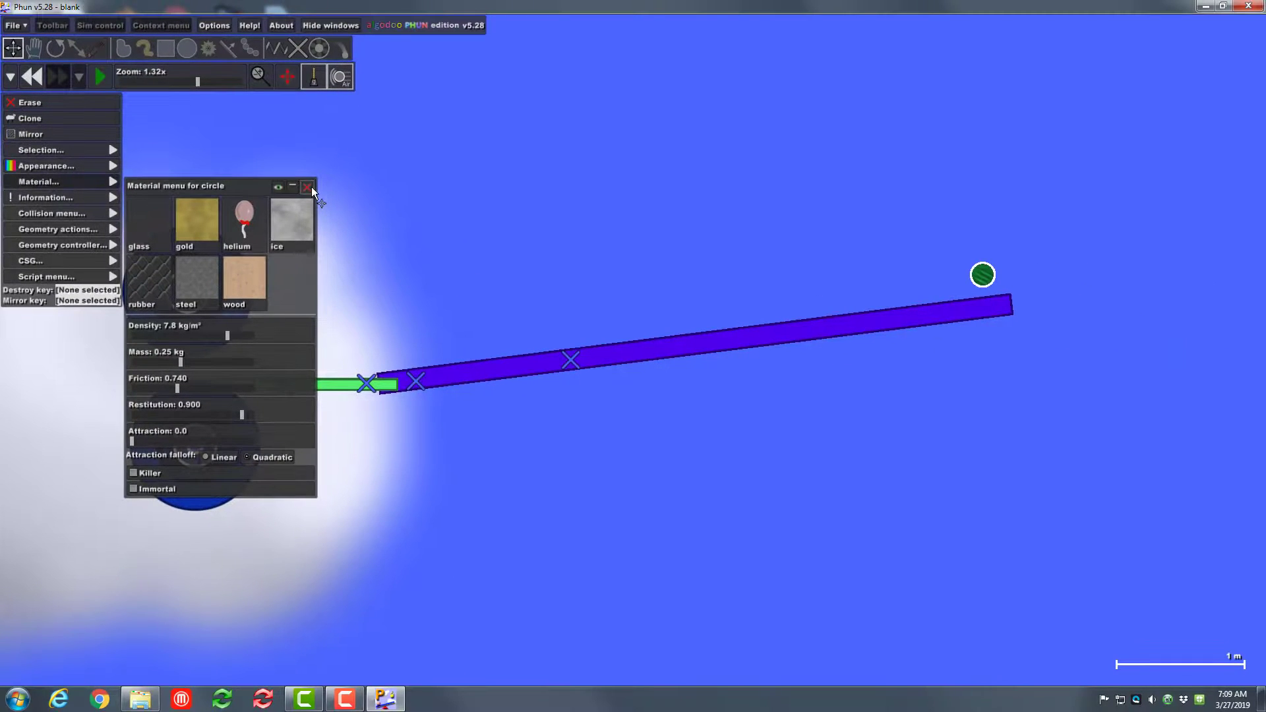
click(307, 188)
- Run the simulation to watch the steel ball launch through the spinning wheels toward the brick tower
click(105, 75)
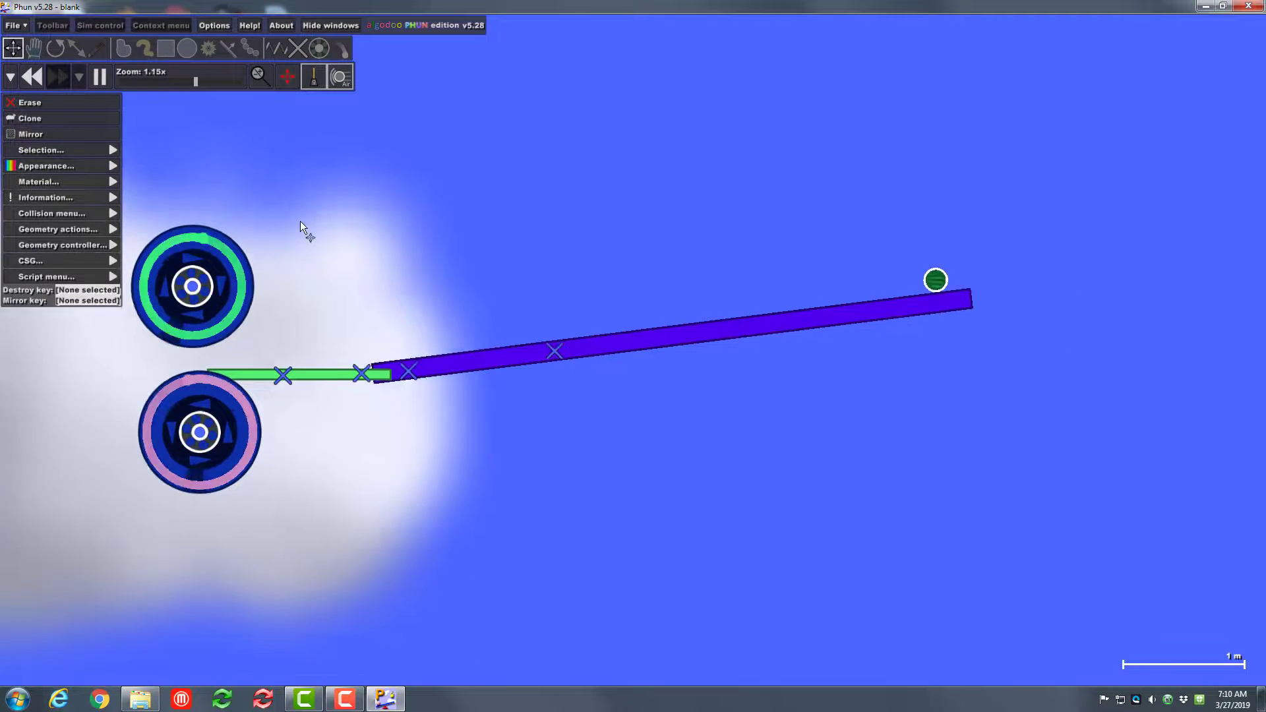
scroll(290, 238, down, 3)
drag(404, 363, 882, 421)
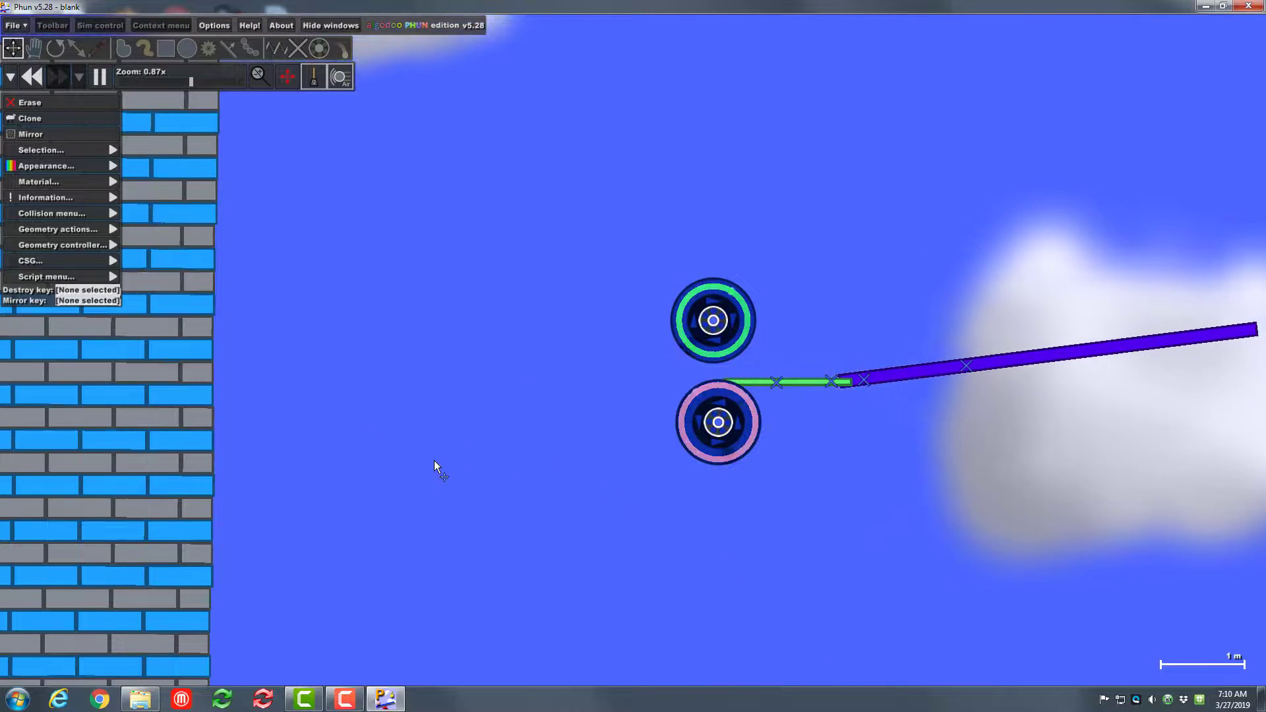
scroll(370, 411, down, 3)
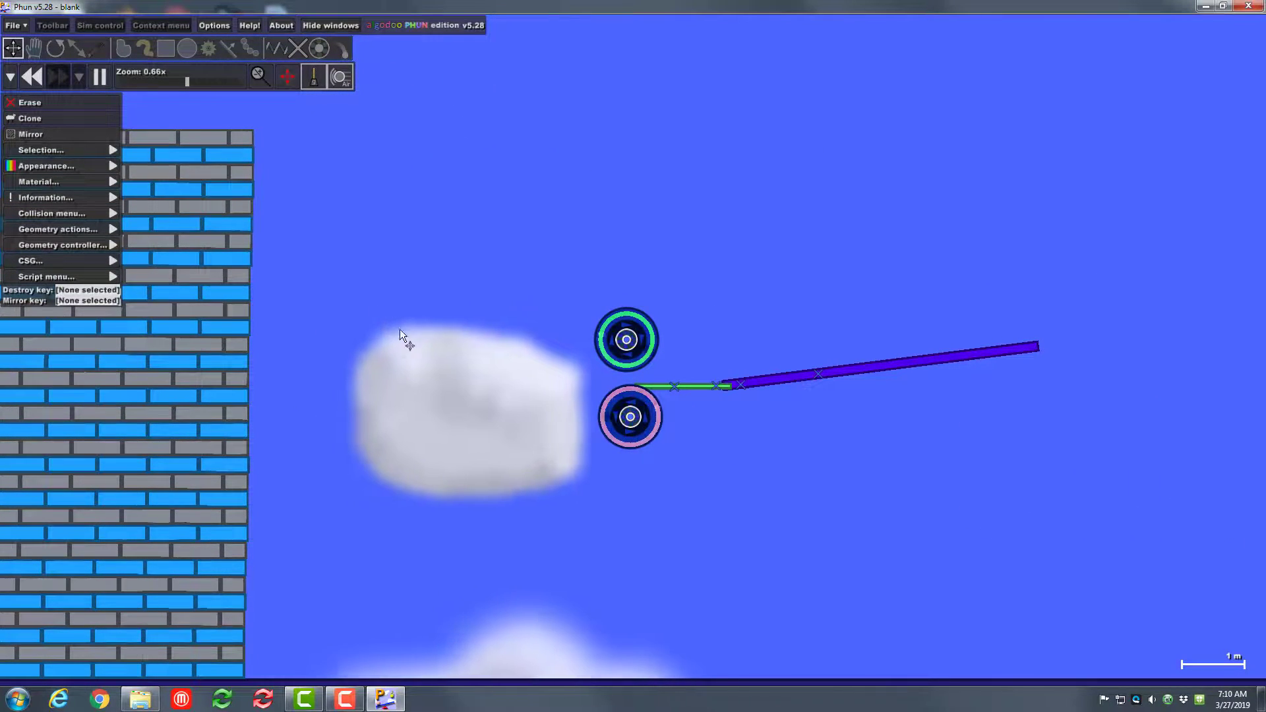
drag(387, 353, 516, 350)
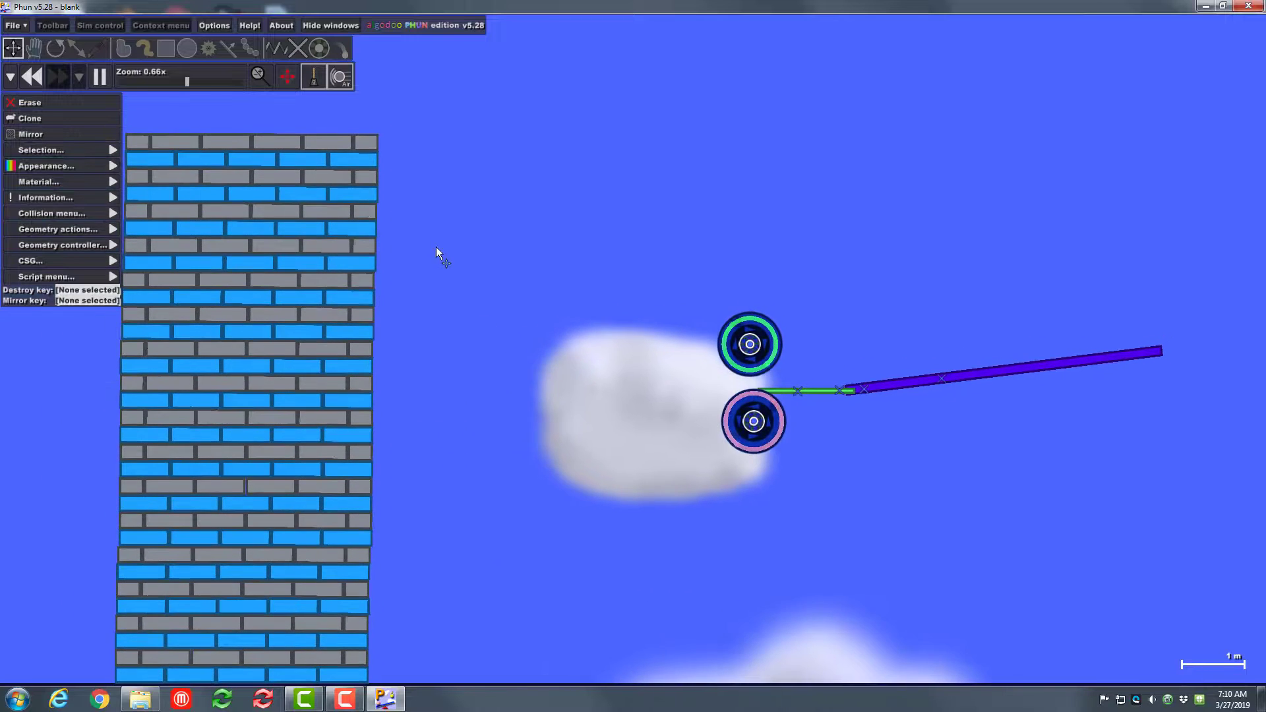